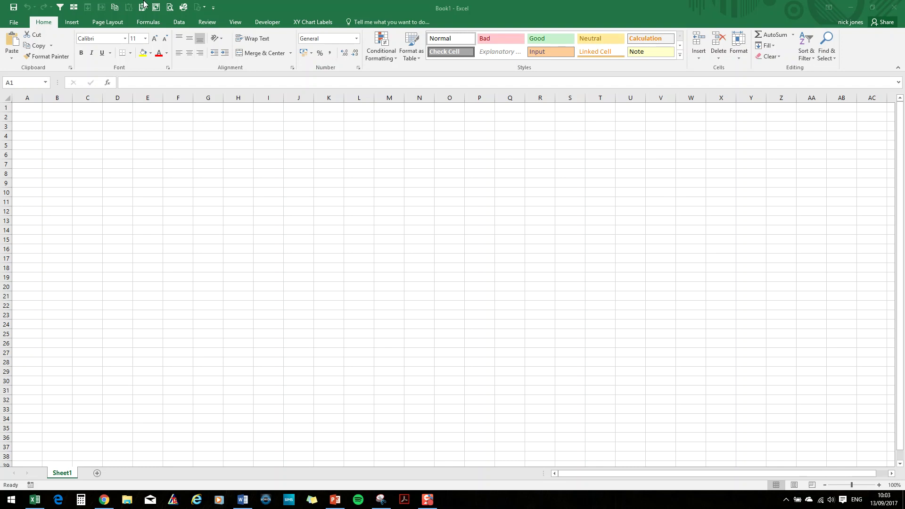
Enter the Draw header in A1 and start the draw numbers 1, 2, 3 below it
click(20, 109)
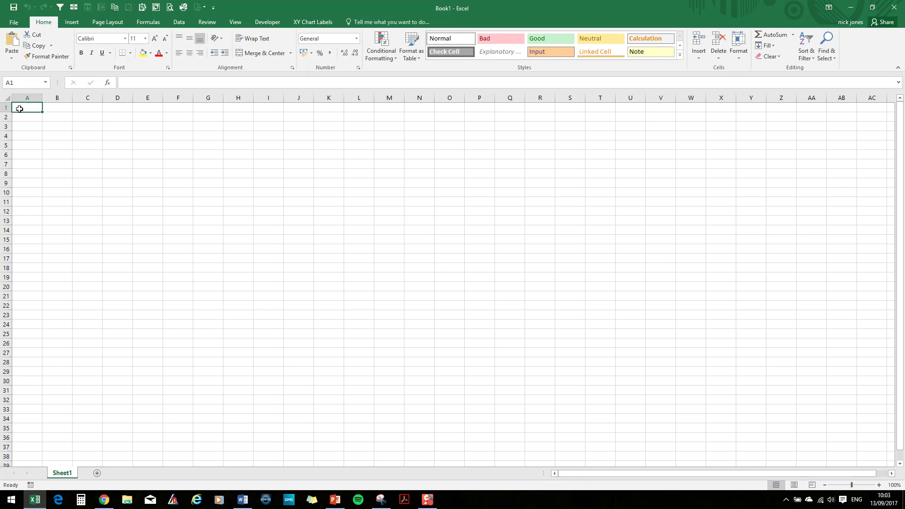
text(Draw)
key(Return)
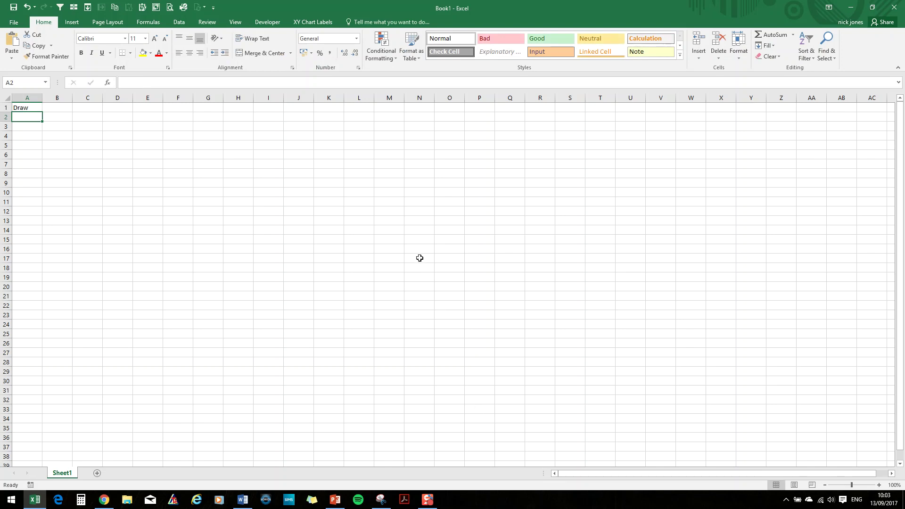
text(12)
key(BackSpace)
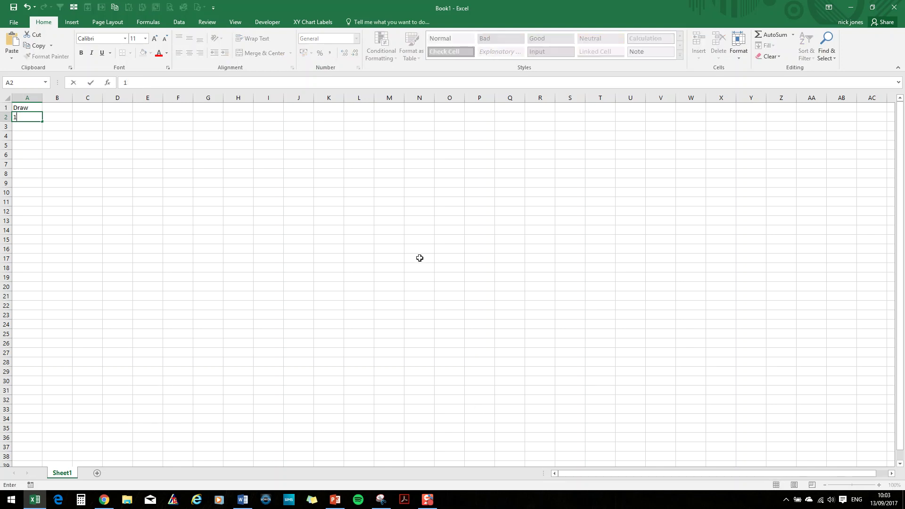
key(Return)
text(2)
key(Return)
text(3)
key(Return)
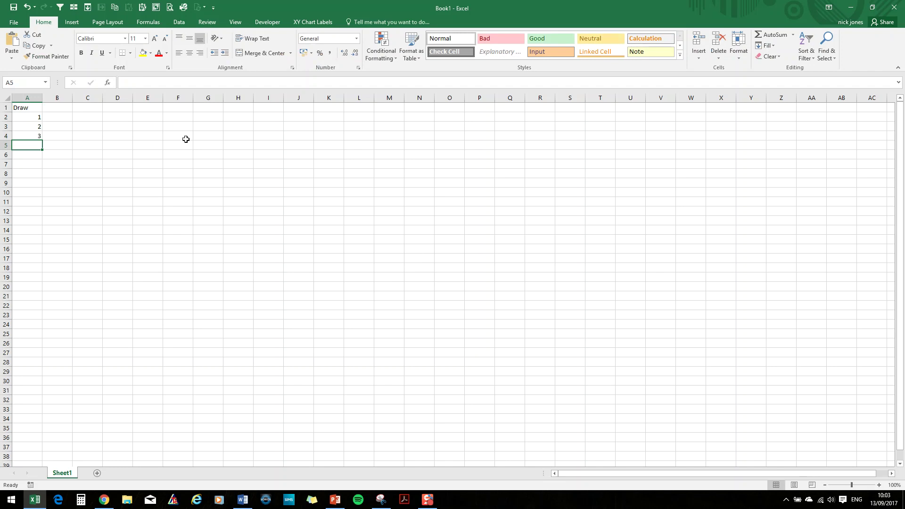
drag(22, 116, 42, 205)
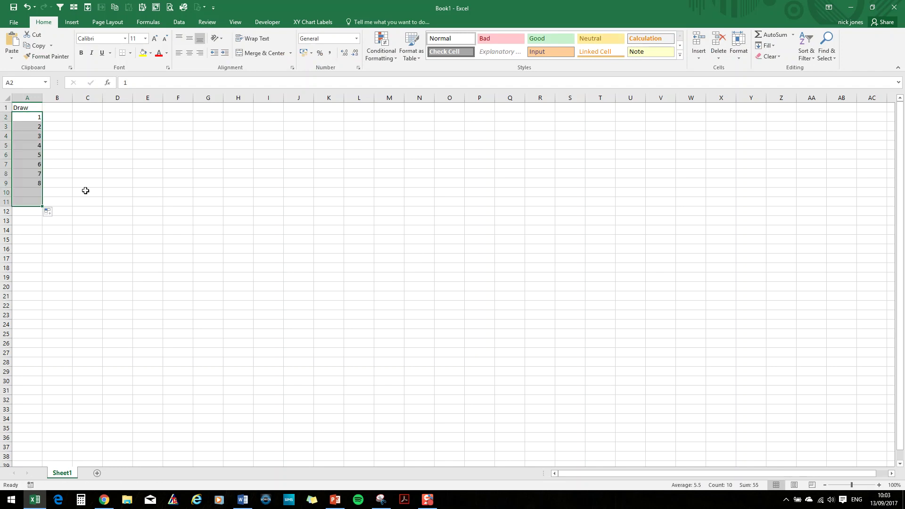
Centre the contents of columns A through E
drag(27, 98, 145, 101)
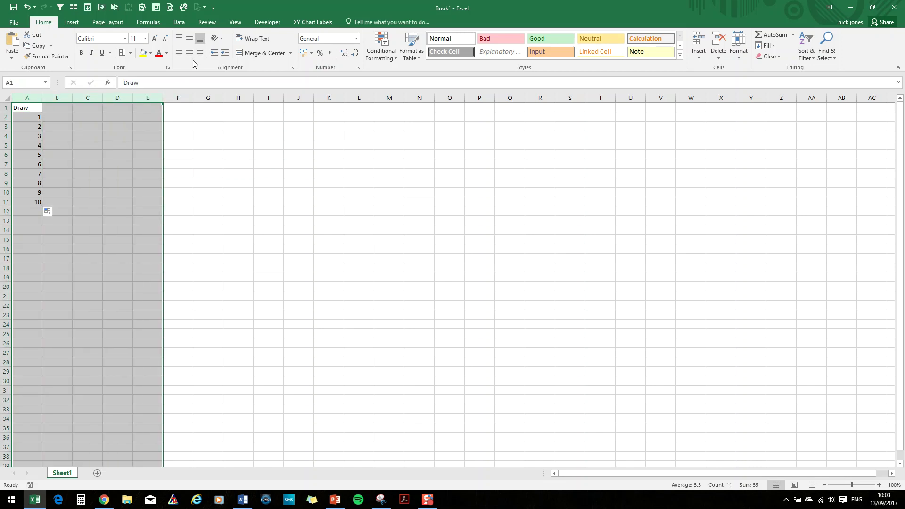
click(189, 53)
drag(58, 109, 80, 162)
click(58, 108)
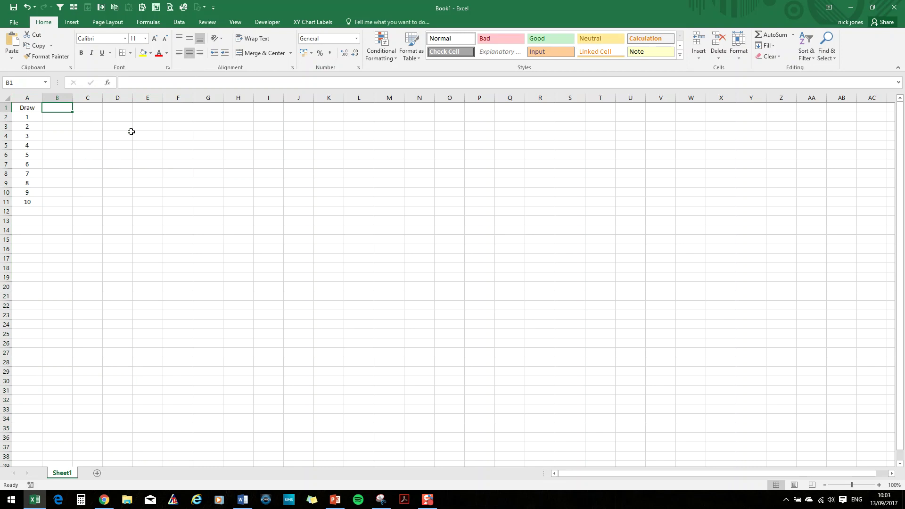
Put the Random header in B1 and =RANDBETWEEN(1,52) in B2
text(Random)
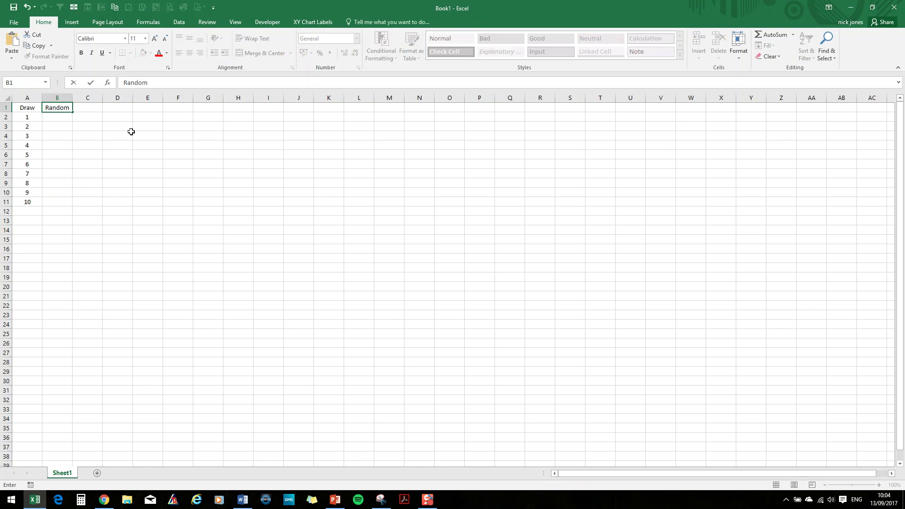
key(Return)
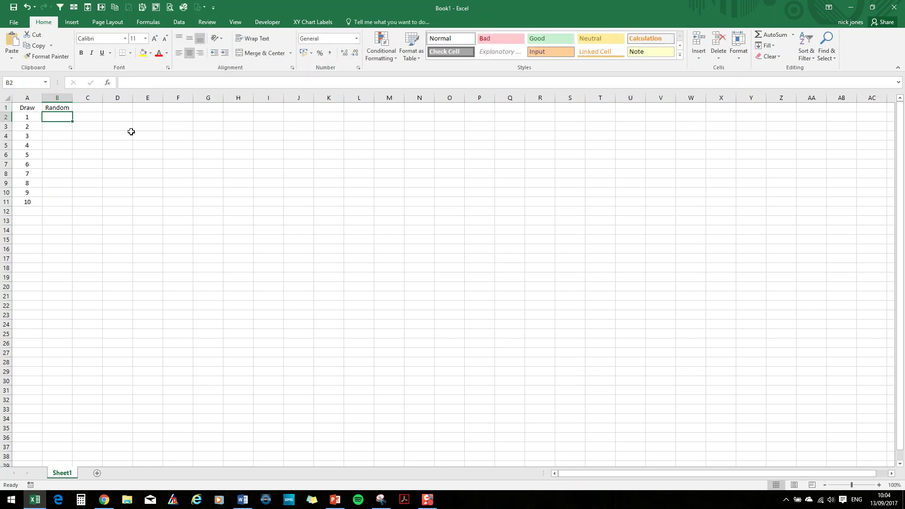
text(=)
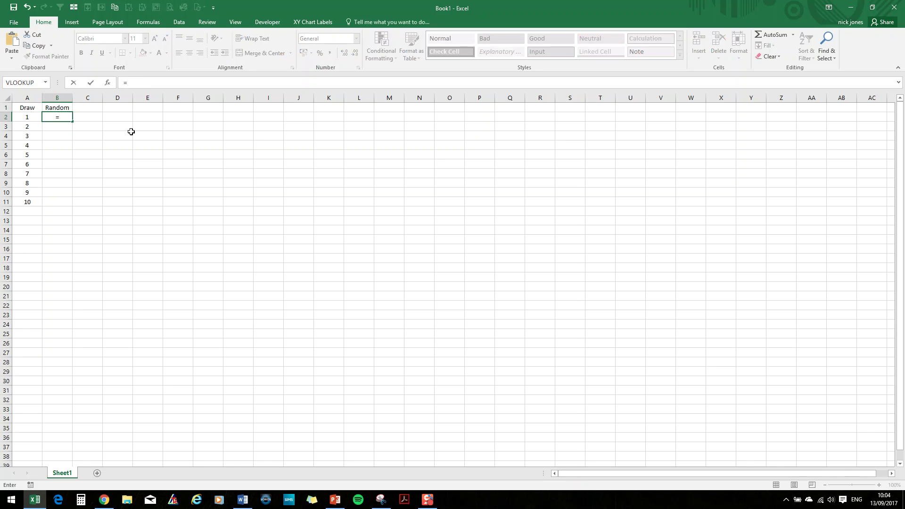
text(ran)
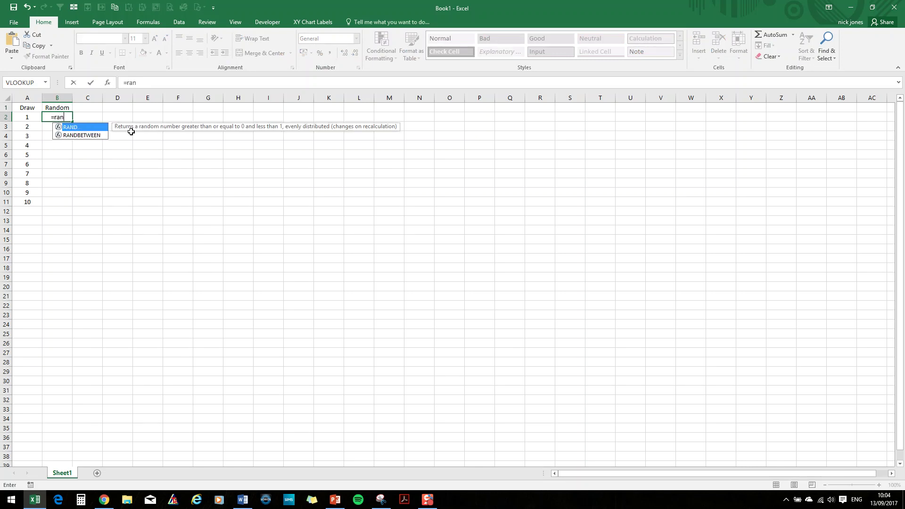
text(dbe)
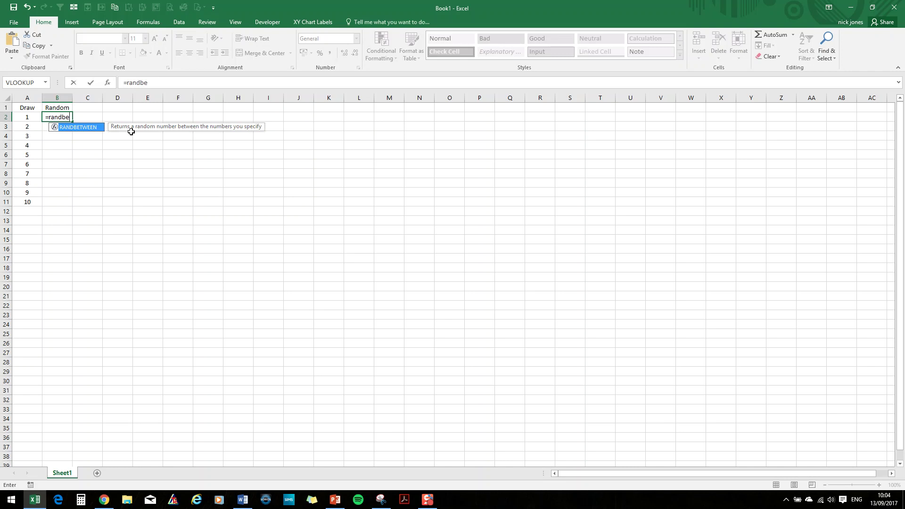
text(tween)
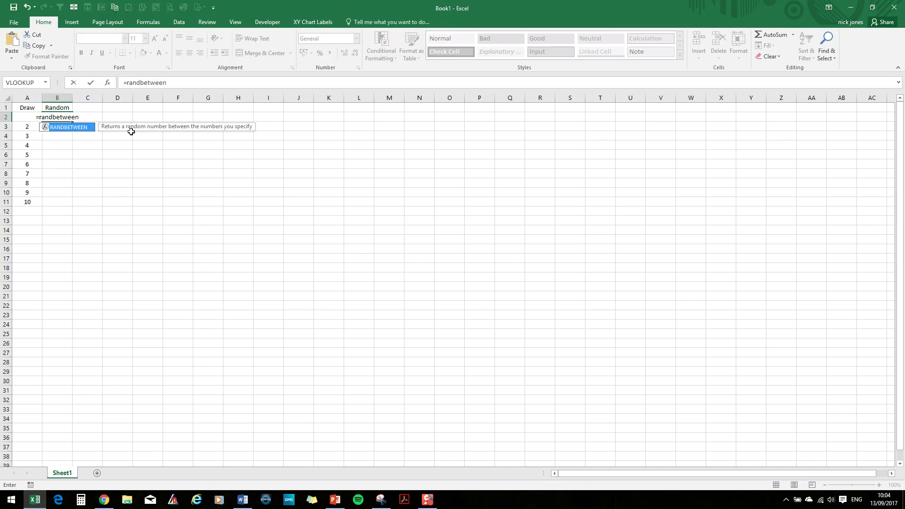
text((1,52)
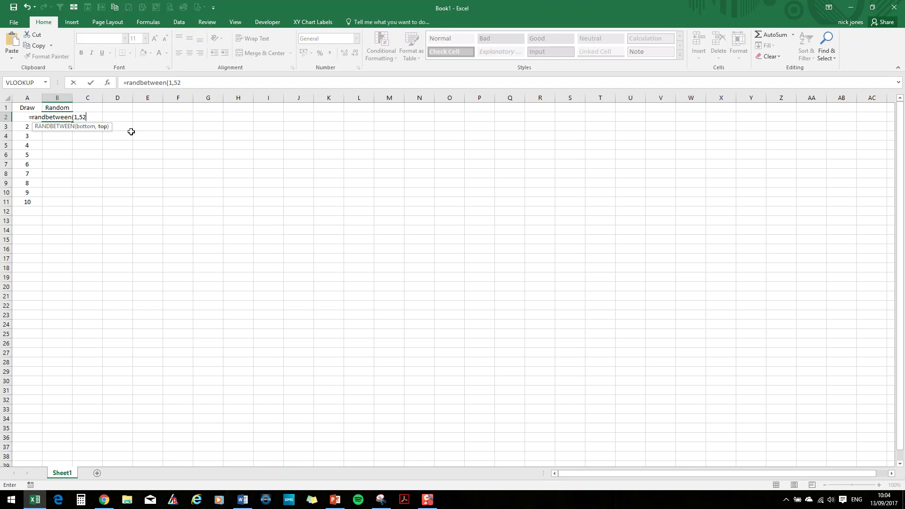
key(Return)
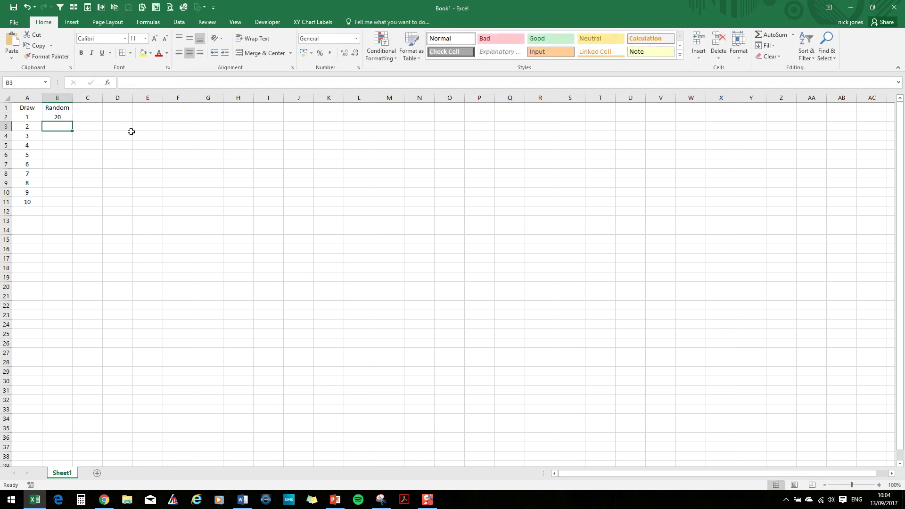
Fill the random formula down to B11, then add a new blank sheet
drag(55, 117, 56, 202)
click(88, 7)
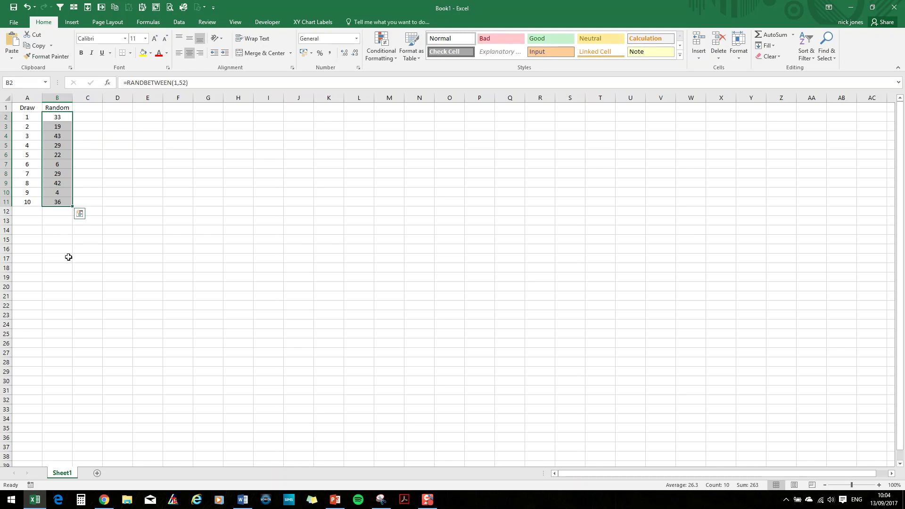
click(67, 267)
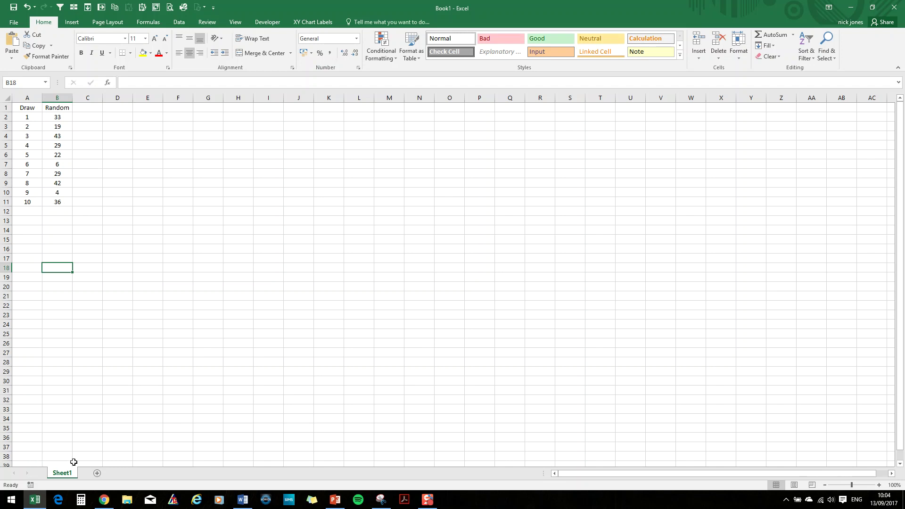
click(97, 473)
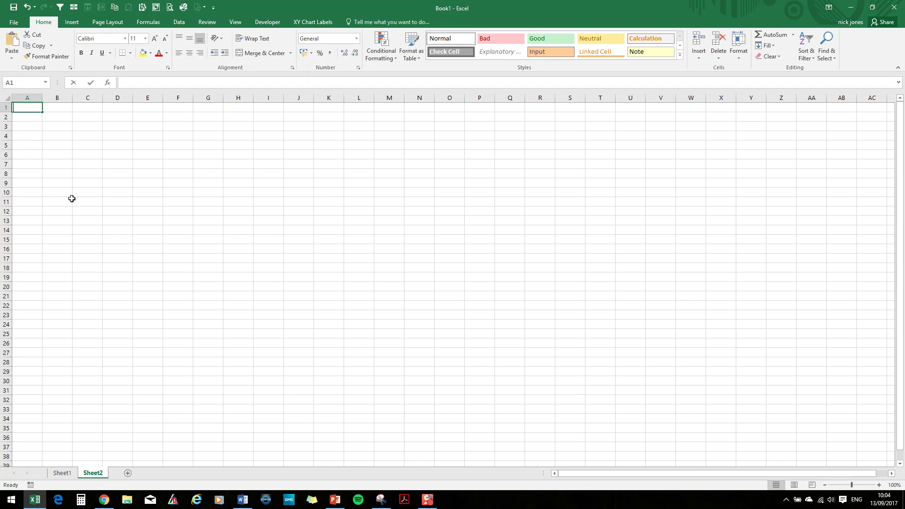
Enter 1 to 4 in column A and extend the series down to 52
text(1)
key(Return)
text(2)
key(Return)
text(3)
key(Return)
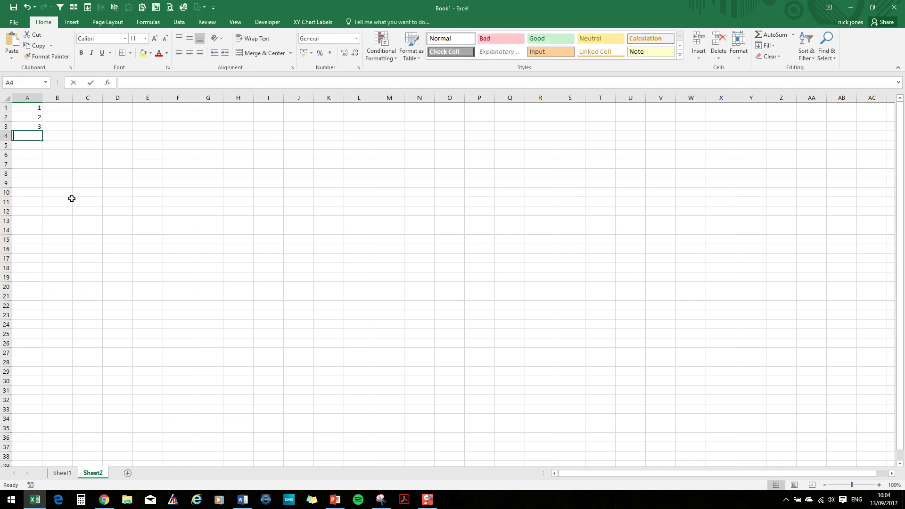
text(4)
drag(33, 109, 25, 139)
click(29, 141)
drag(29, 108, 44, 446)
scroll(135, 291, up, 5)
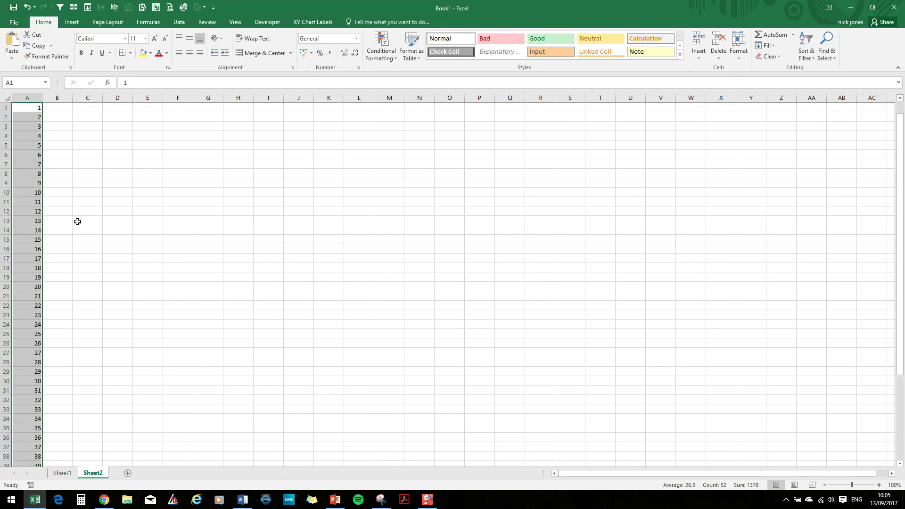
Centre the contents of columns A through E
drag(21, 98, 161, 83)
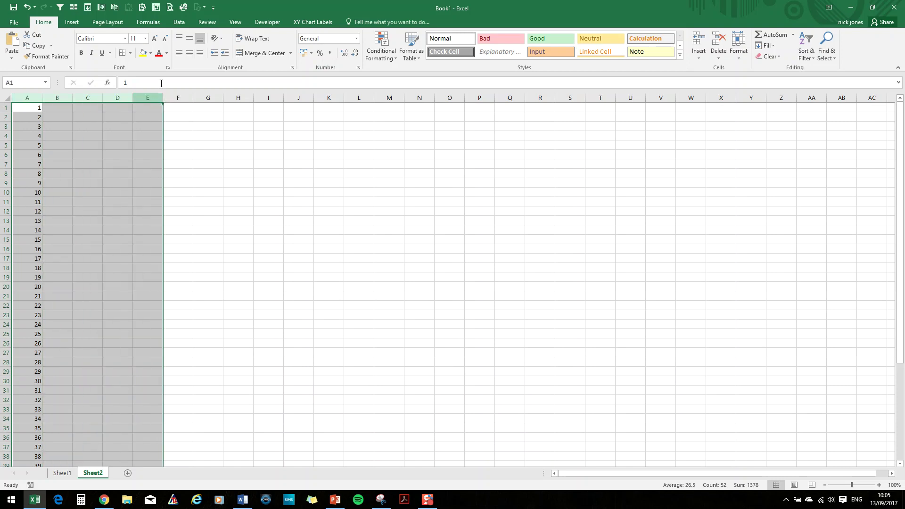
click(189, 53)
click(53, 201)
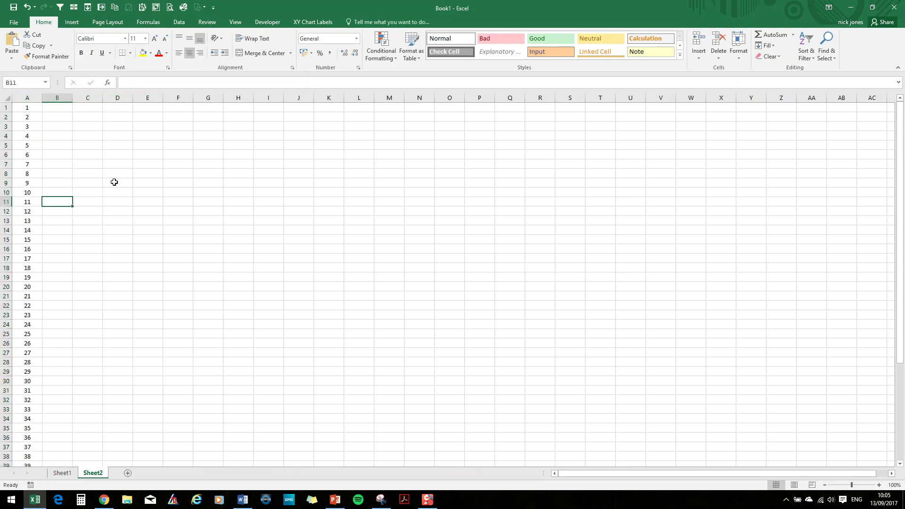
click(61, 107)
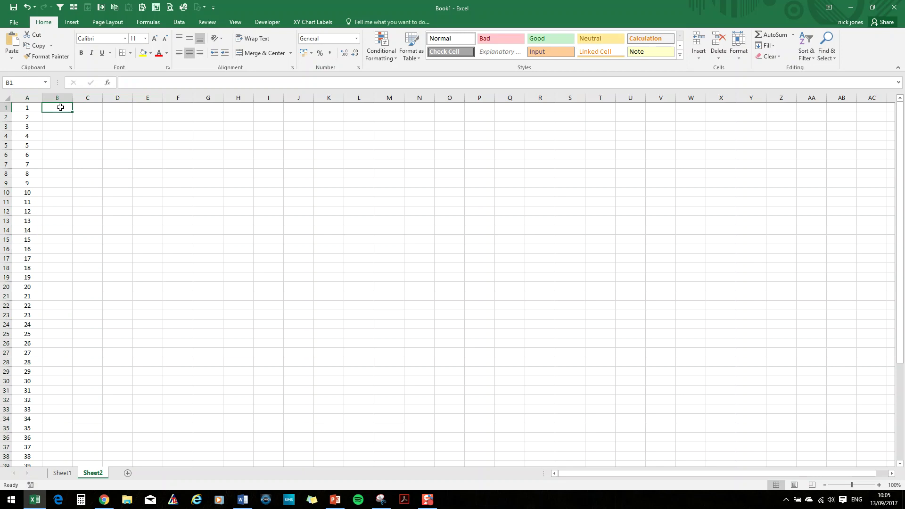
Type the thirteen card values 1 through 10, J, Q, K into B1:B13
text(1)
key(Return)
text(2)
key(Return)
text(3)
key(Return)
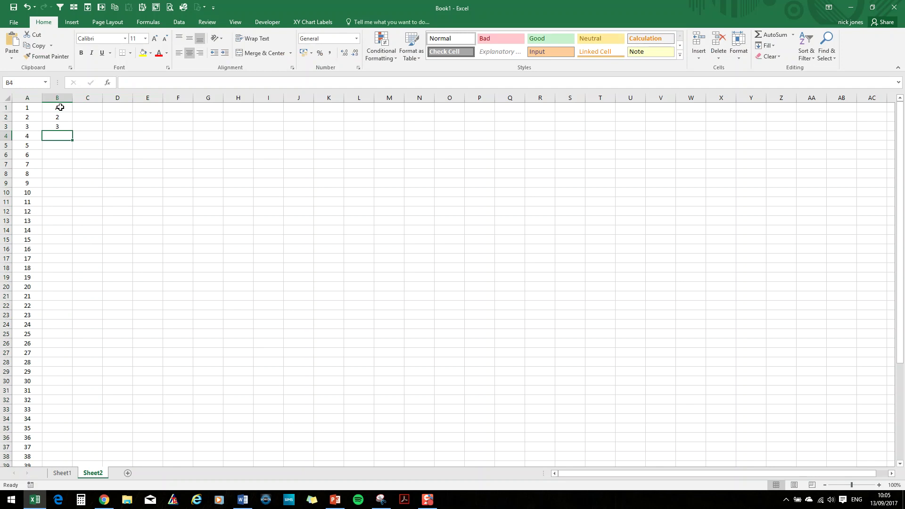
text(4 5 6 7 8)
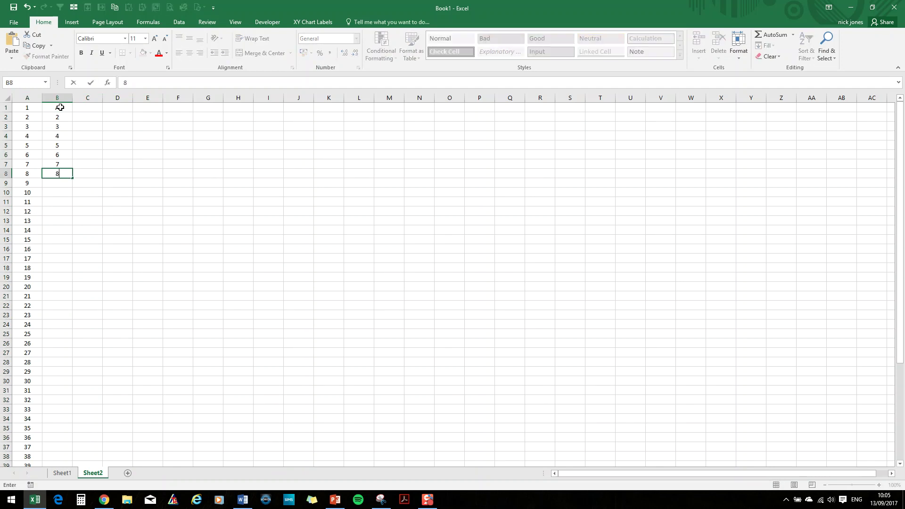
key(Return)
text(9)
key(Return)
text(10)
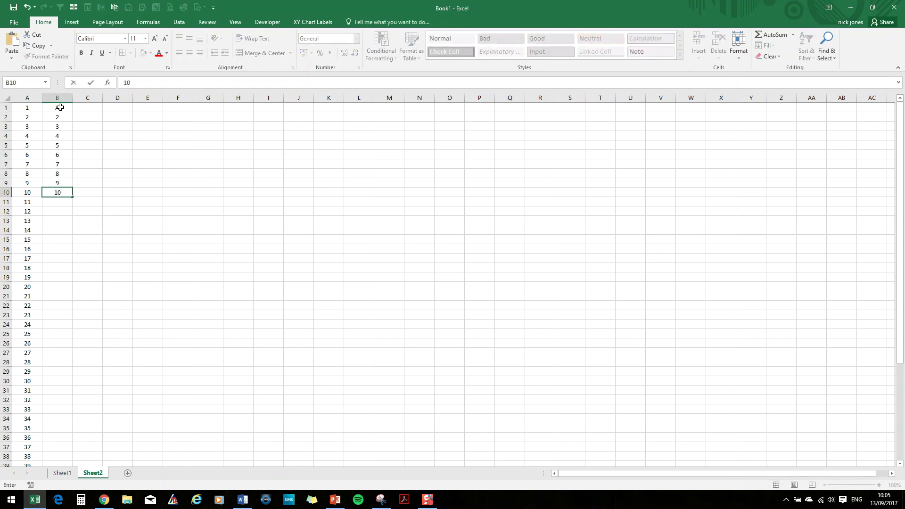
key(Return)
text(J)
key(Return)
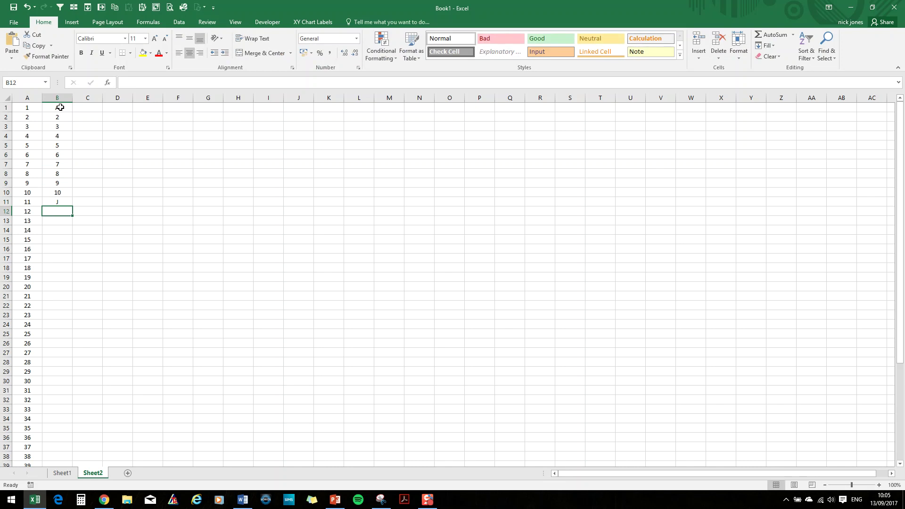
text(Q)
key(Return)
text(K)
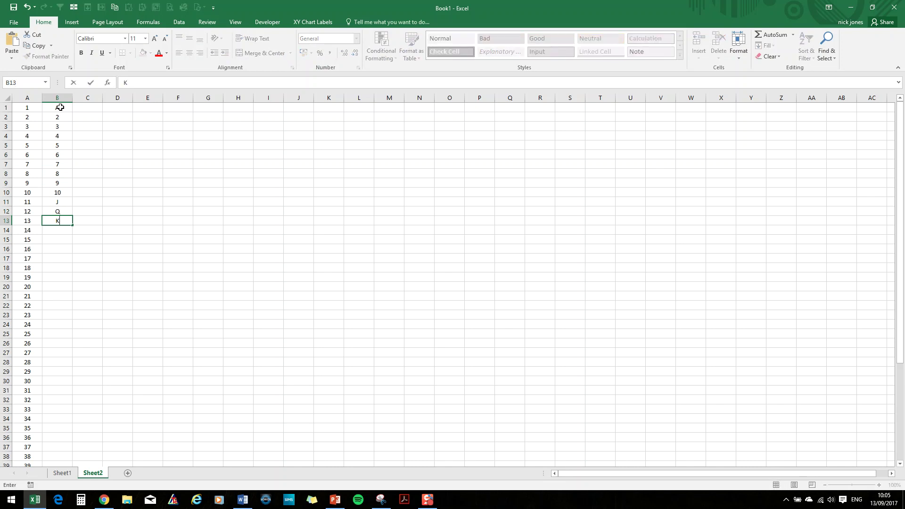
key(Return)
Copy B1:B13 and paste it at B14, B27 and B40 to reach row 52
drag(60, 107, 61, 221)
right_click(61, 215)
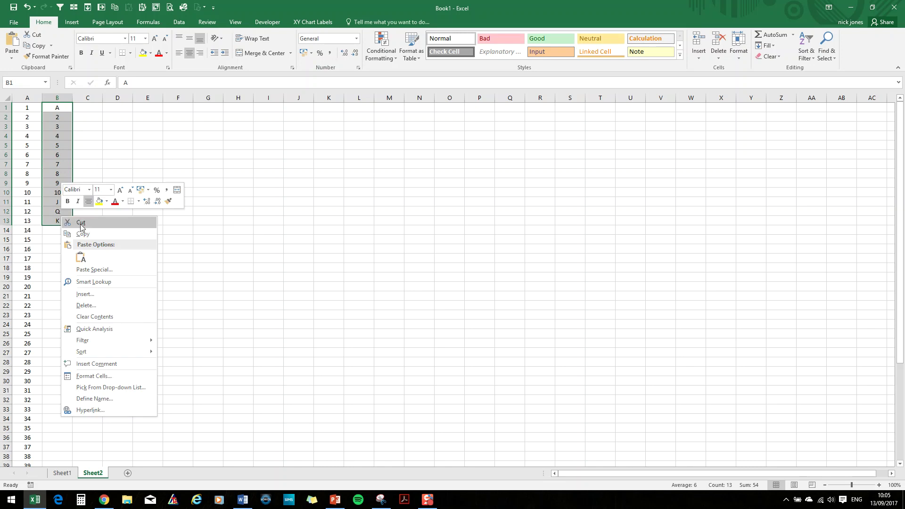
click(78, 233)
click(57, 231)
right_click(54, 231)
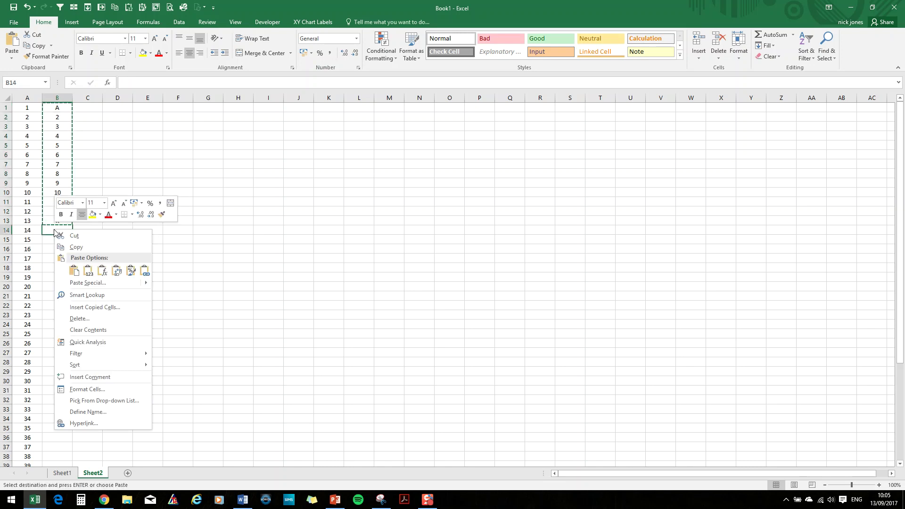
click(74, 270)
scroll(67, 283, down, 2)
right_click(55, 298)
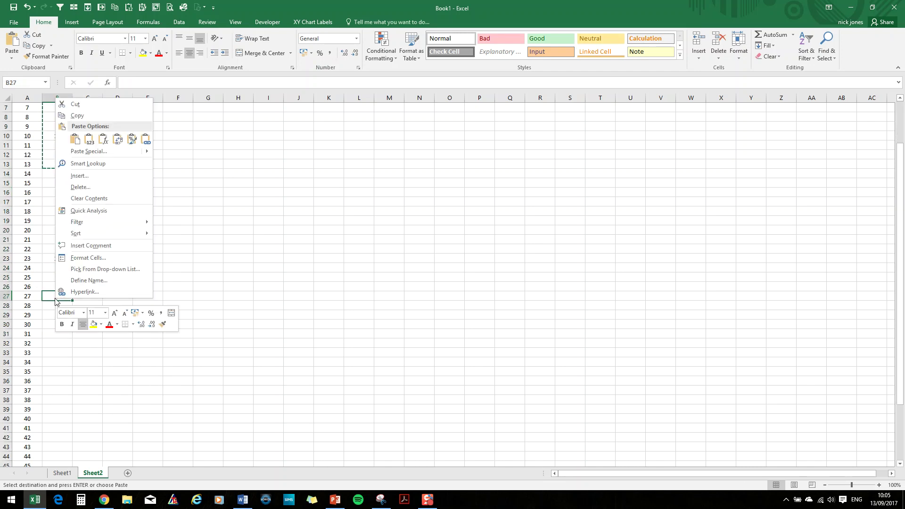
click(75, 142)
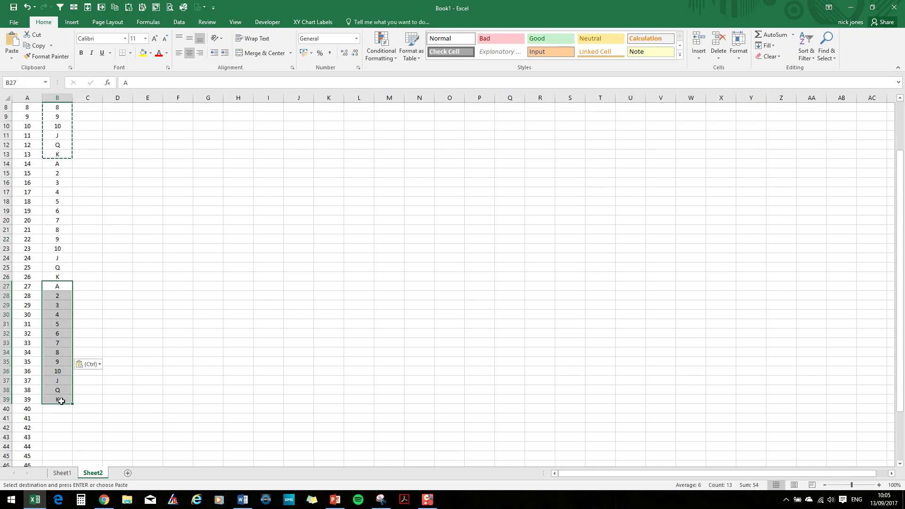
scroll(60, 397, down, 4)
right_click(58, 309)
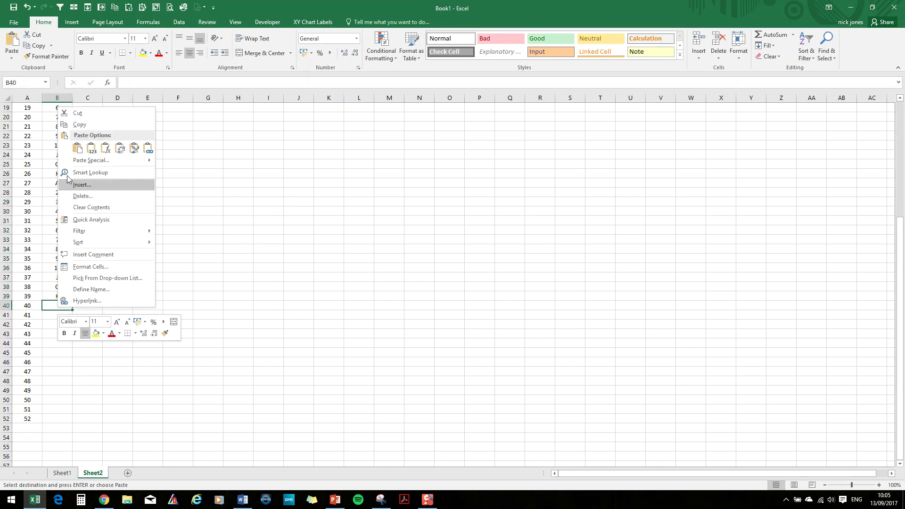
click(78, 148)
scroll(68, 348, up, 6)
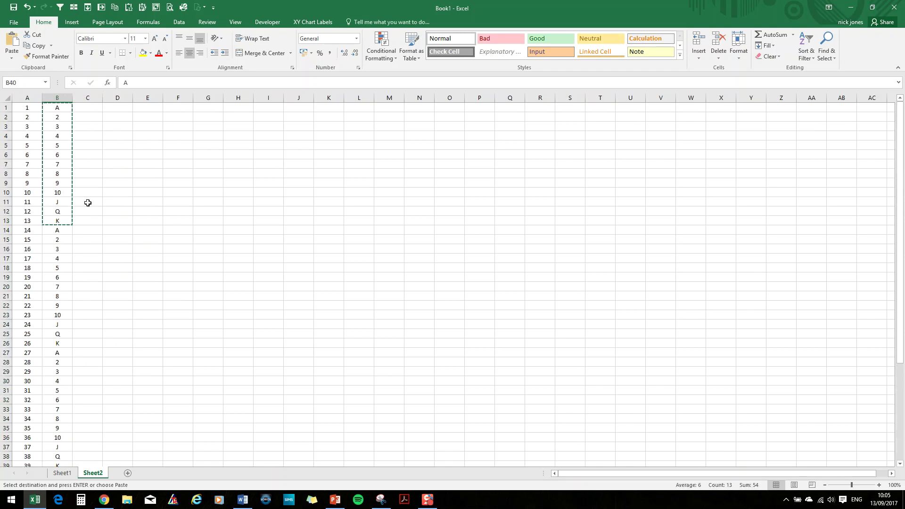
Fill the first two suit blocks, C1:C13 and C14:C26, with their suit letters
click(91, 111)
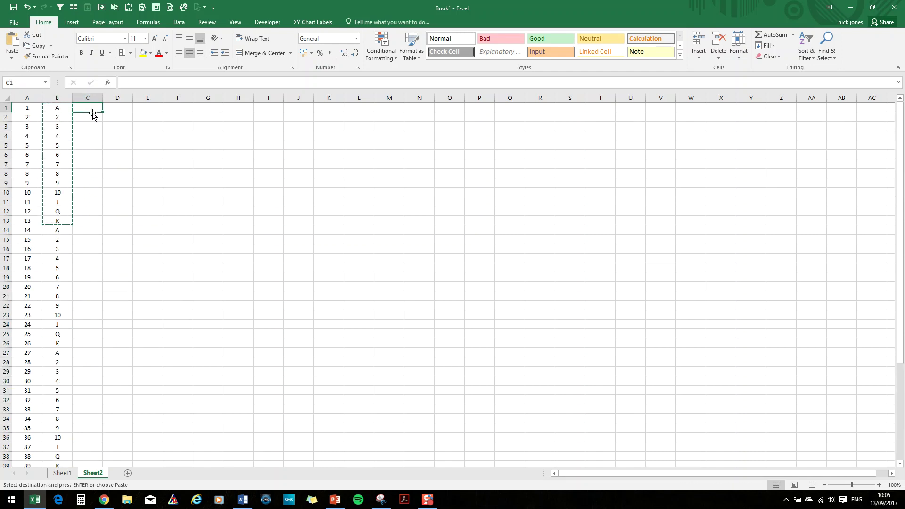
text(C)
key(Return)
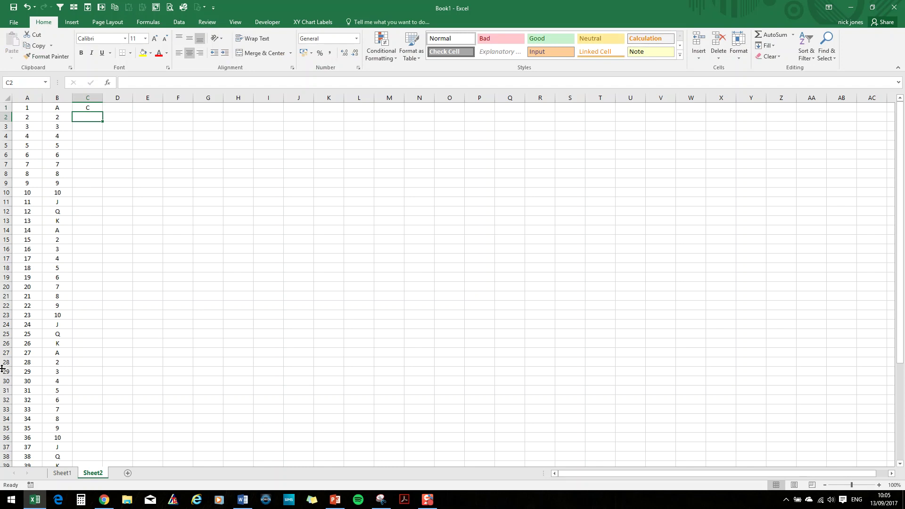
drag(88, 106, 90, 219)
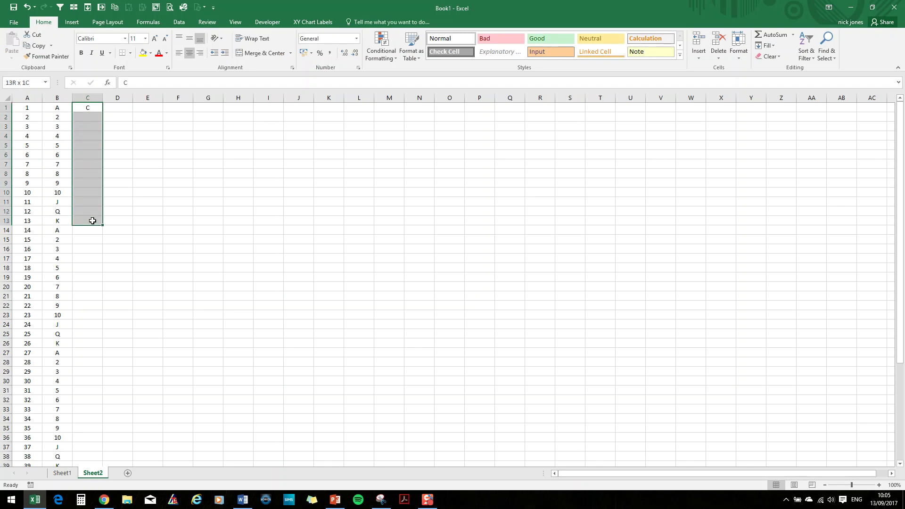
click(88, 7)
click(91, 231)
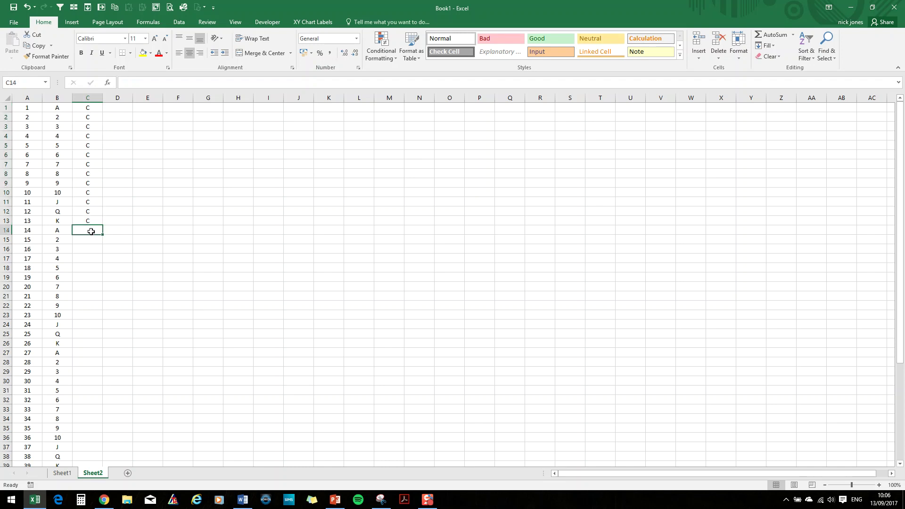
text(C)
key(Return)
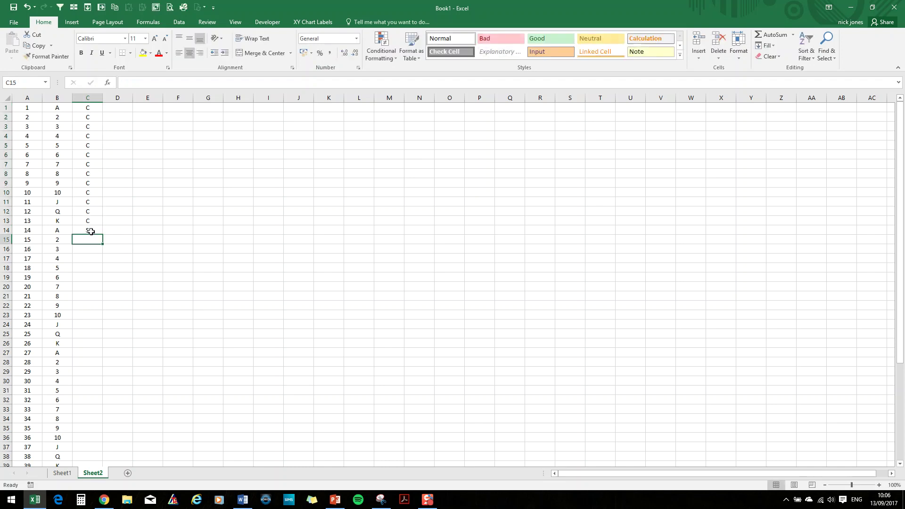
drag(91, 232, 98, 342)
click(88, 7)
Fill C27:C39 with the letter D and C40:C52 with the letter H
scroll(90, 309, down, 3)
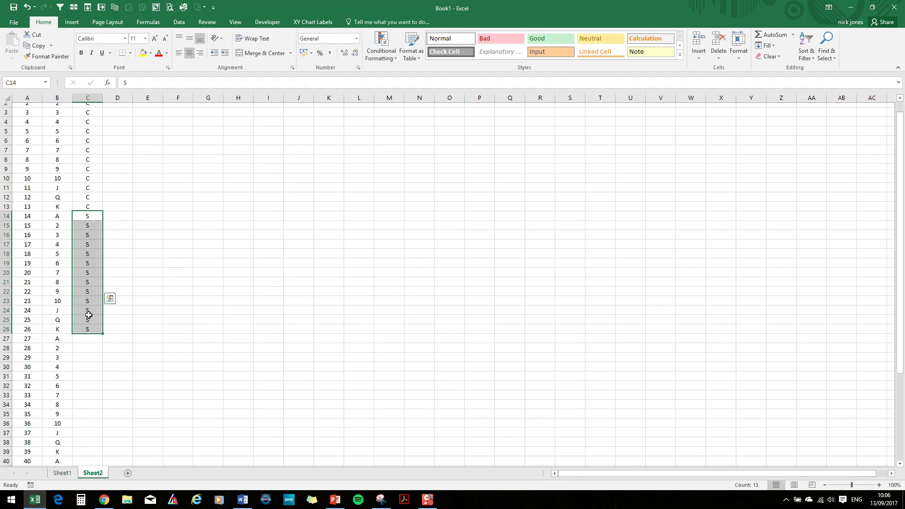
click(81, 267)
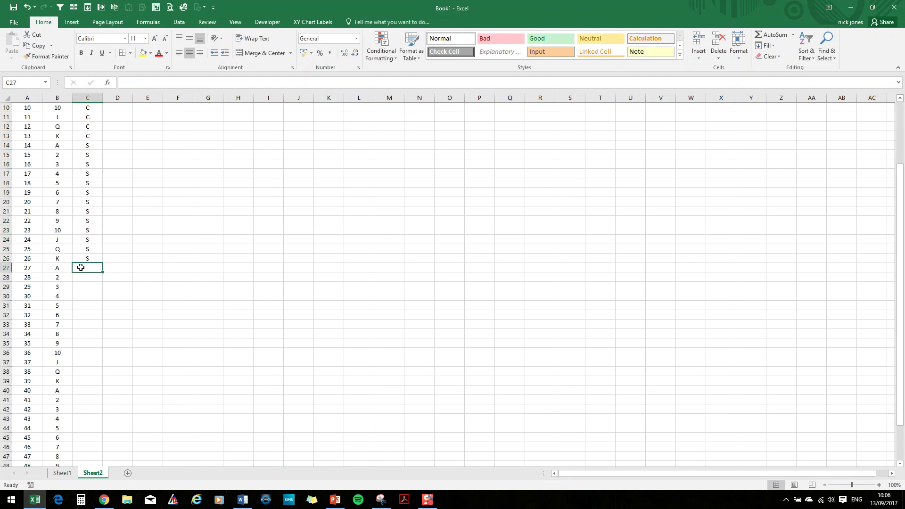
text(D)
key(Return)
drag(80, 267, 93, 379)
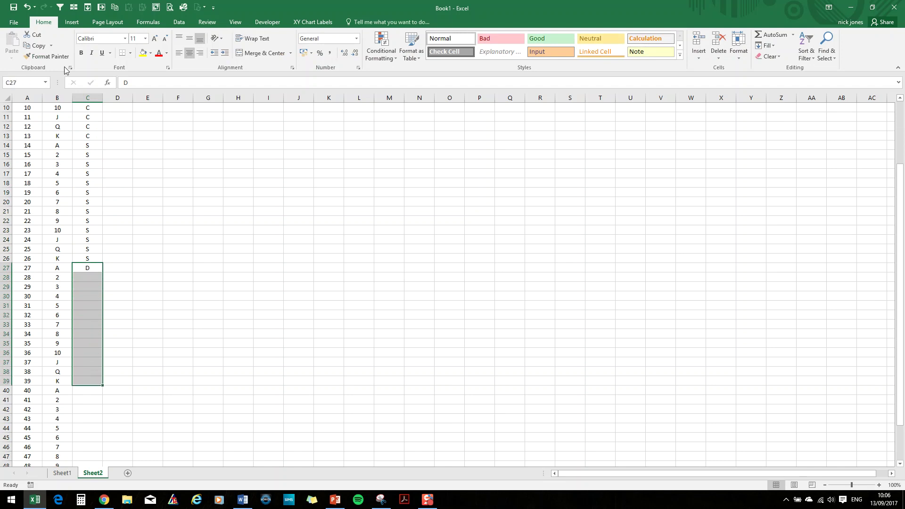
key(ctrl+d)
scroll(94, 226, down, 4)
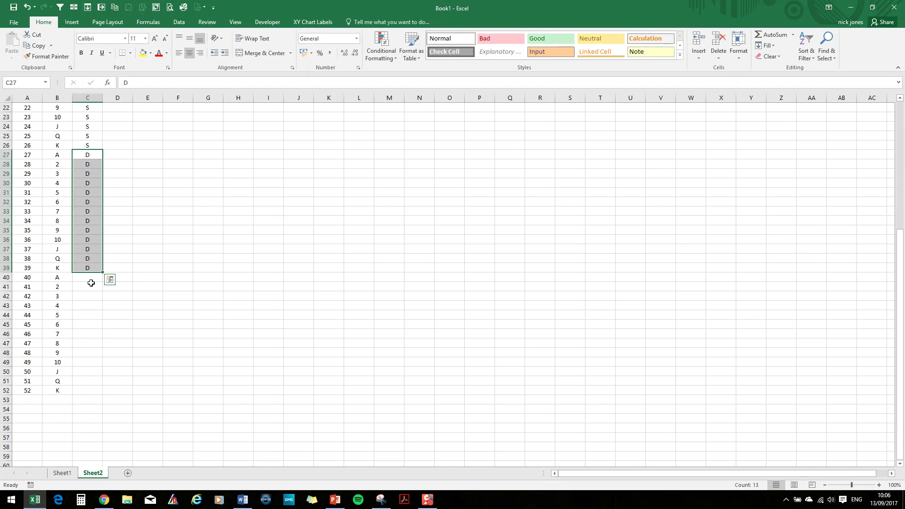
click(91, 281)
text(H)
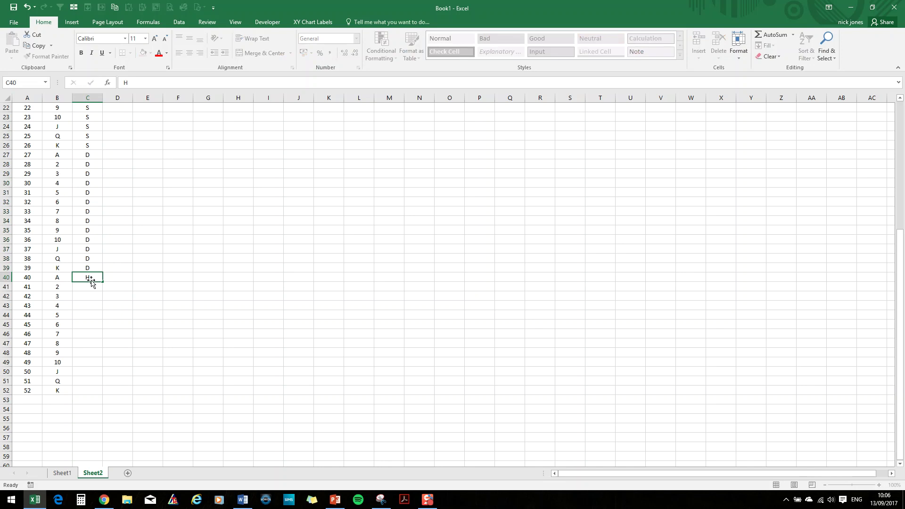
key(Return)
drag(90, 277, 94, 389)
click(87, 7)
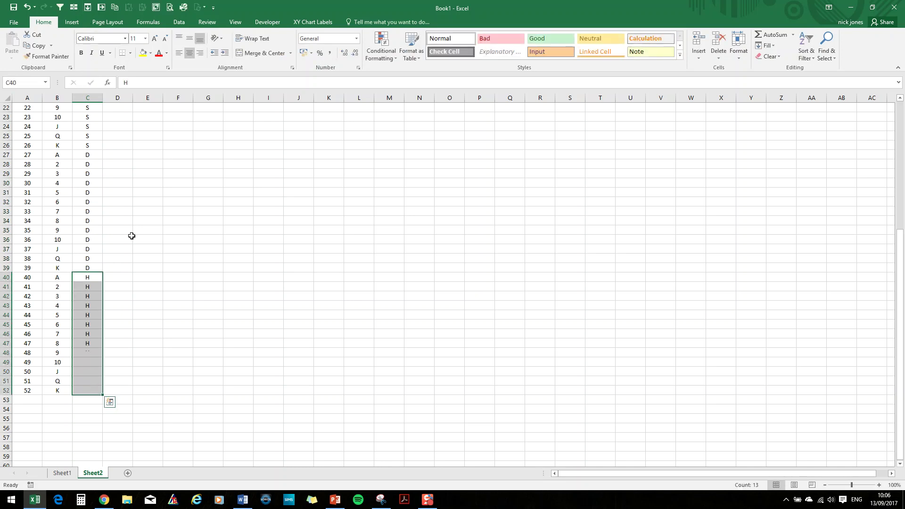
scroll(170, 307, down, 6)
scroll(169, 307, up, 13)
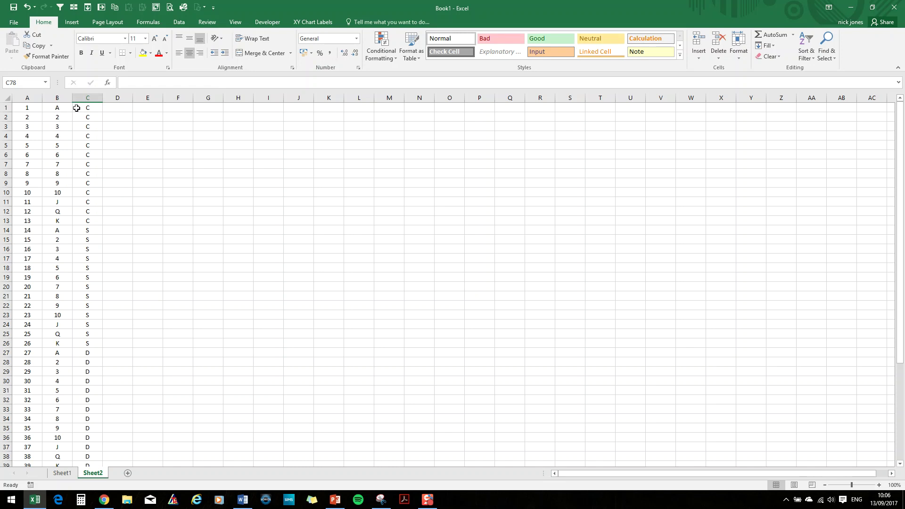
Enter the formula =B1&C1 in D1 to join value and suit
click(118, 111)
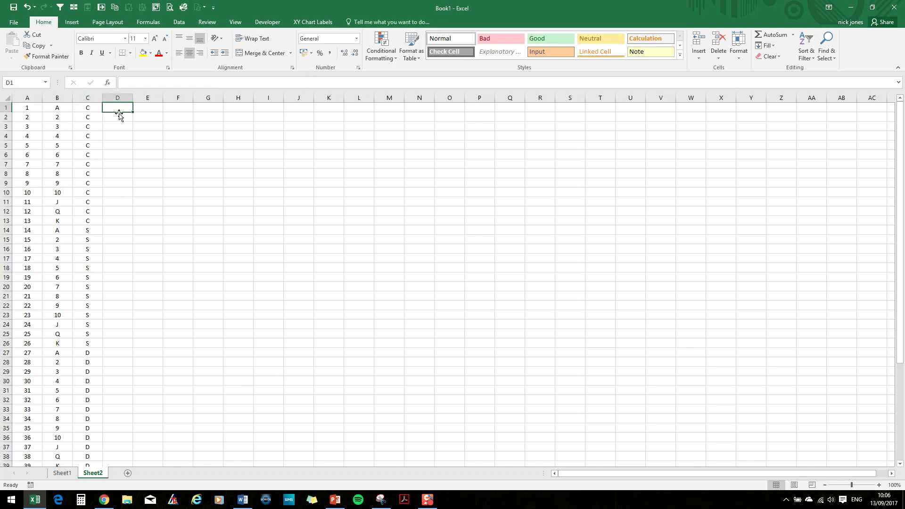
text(=)
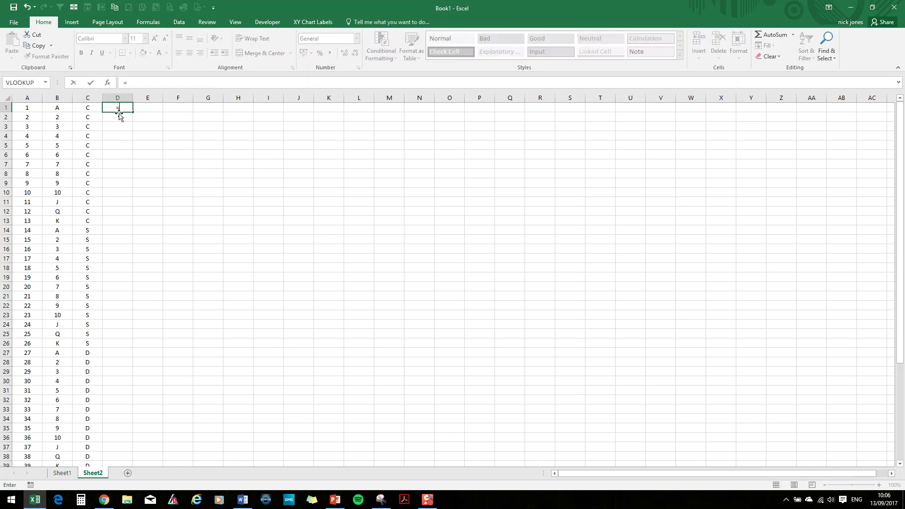
click(65, 107)
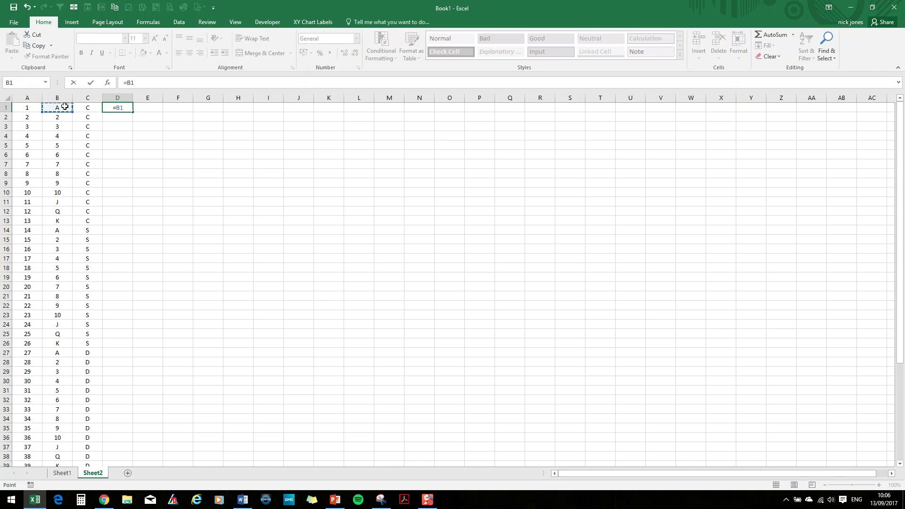
text(&)
click(82, 111)
key(Return)
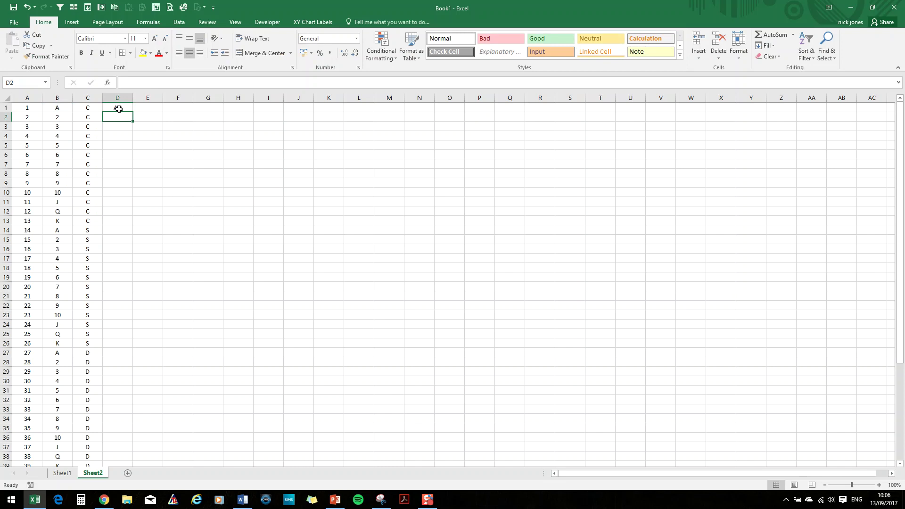
Fill the card-name formula from D1 down to D52
click(118, 108)
scroll(329, 370, down, 7)
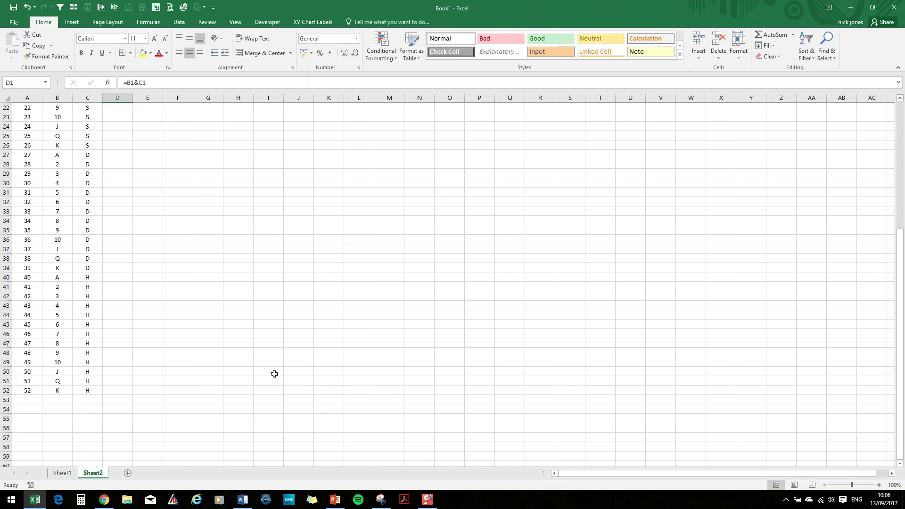
shift+click(115, 390)
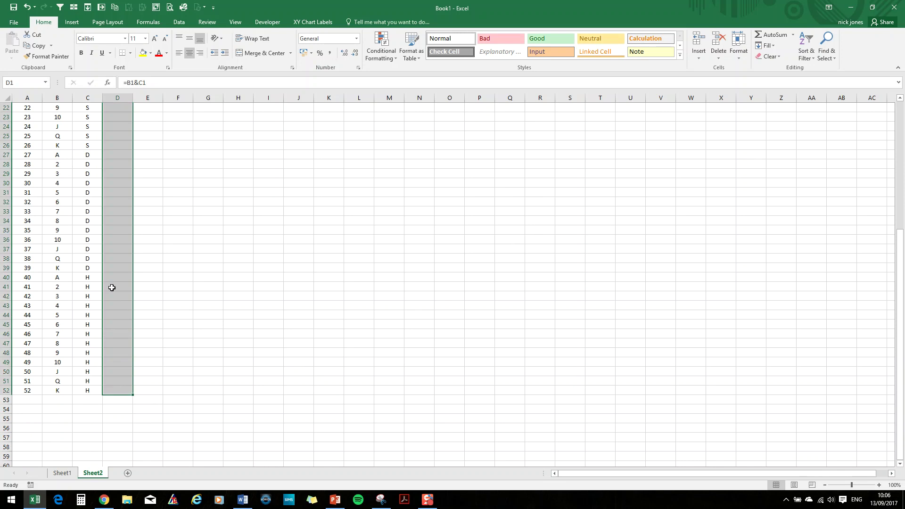
click(91, 10)
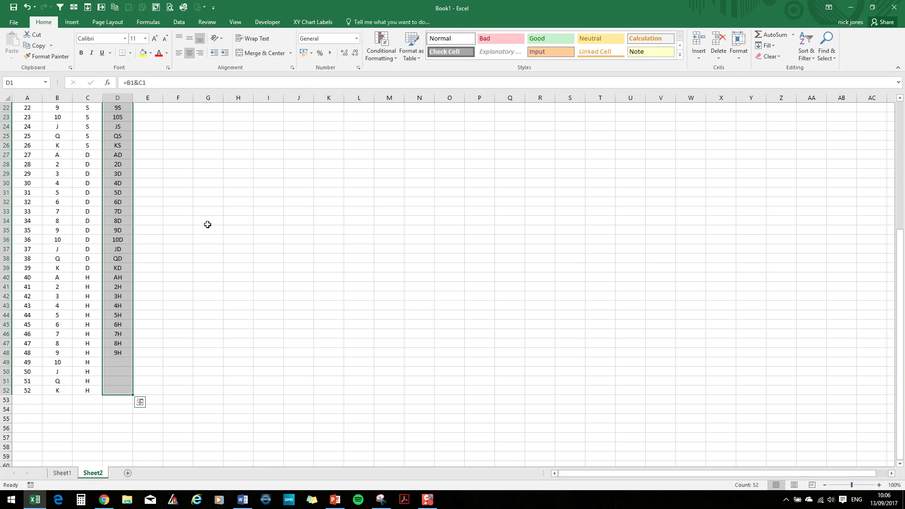
scroll(208, 225, up, 7)
click(213, 222)
text(=)
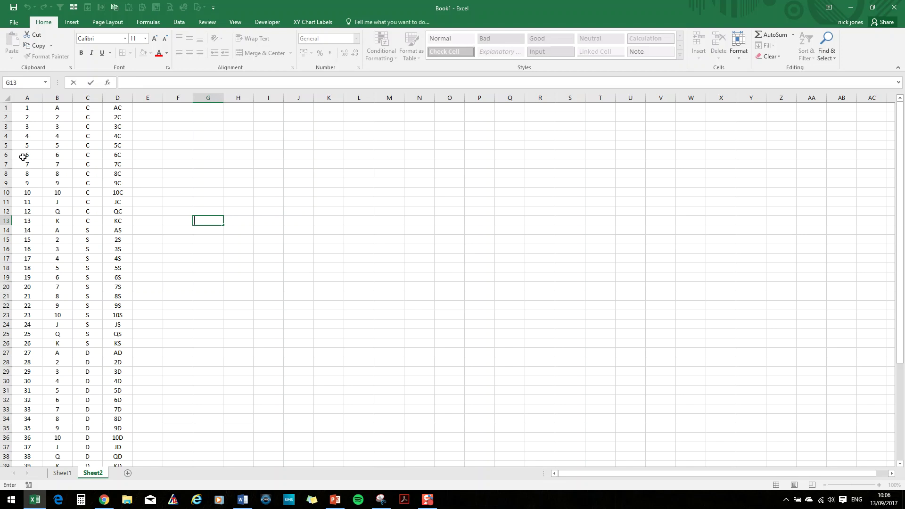
click(6, 154)
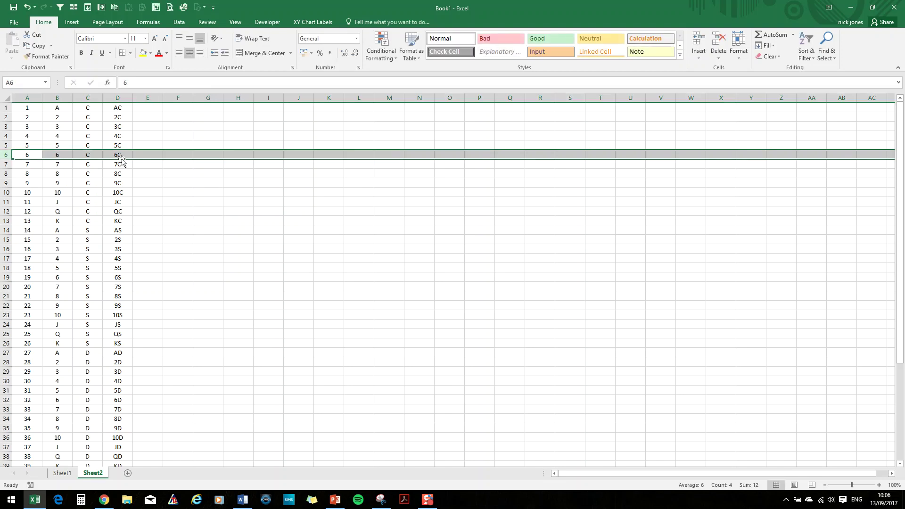
Check the card list, confirming D52 holds =B52&C52 giving KH
click(7, 325)
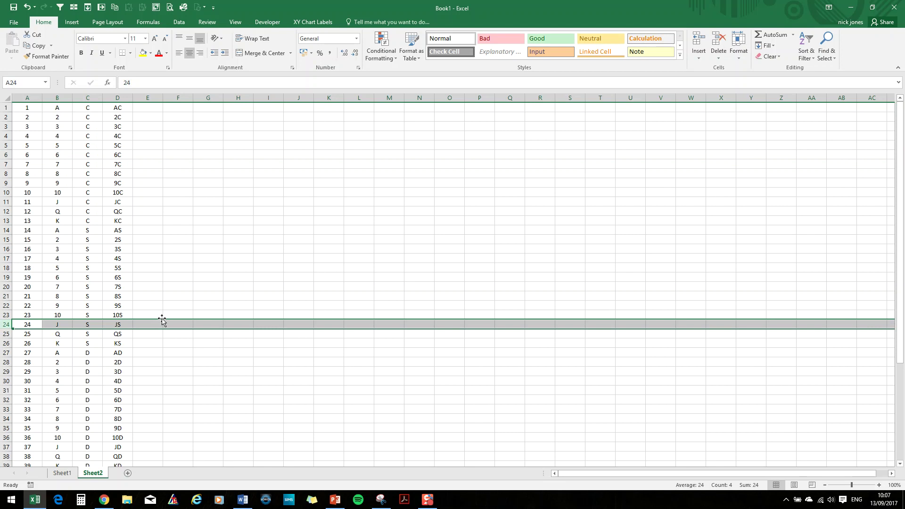
click(162, 281)
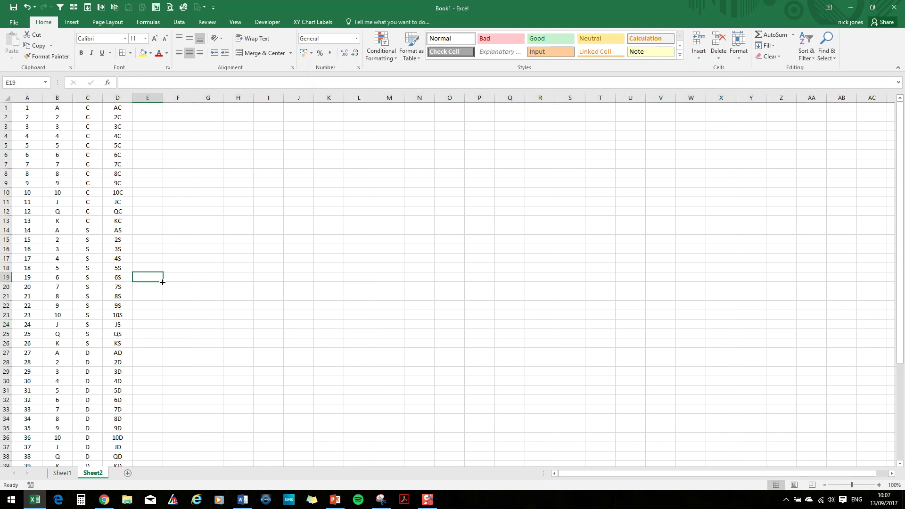
scroll(162, 282, down, 8)
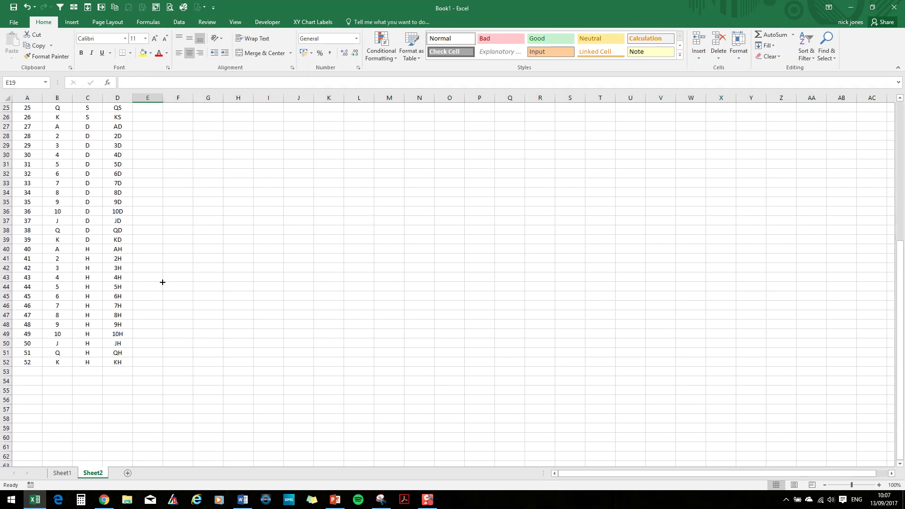
click(109, 362)
scroll(109, 363, up, 8)
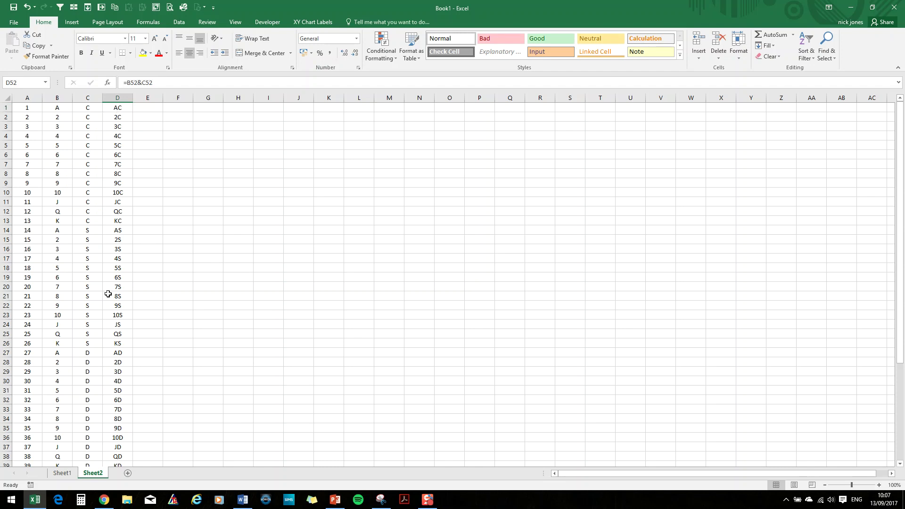
scroll(113, 293, down, 4)
scroll(113, 293, down, 2)
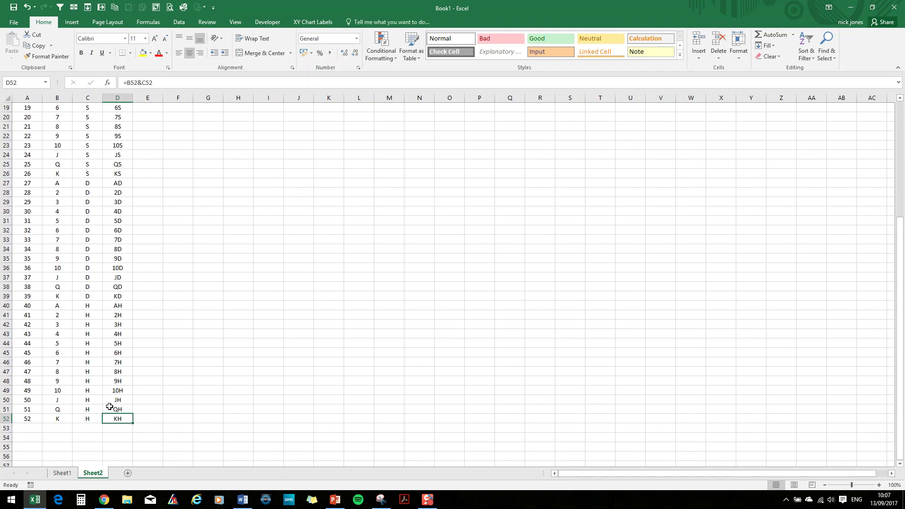
Name the range A1:D52 DECK via the Name Box and return to Sheet1
drag(123, 418, 2, 93)
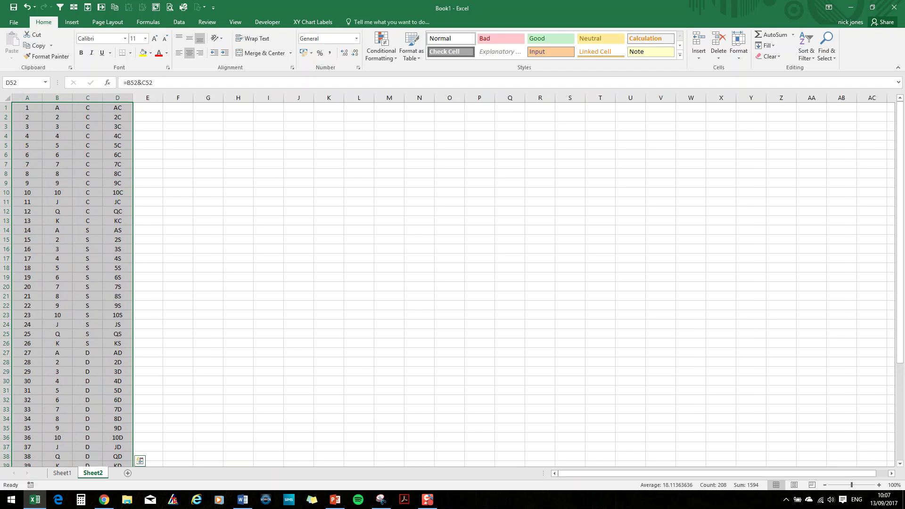
click(23, 83)
text(DECK)
key(Return)
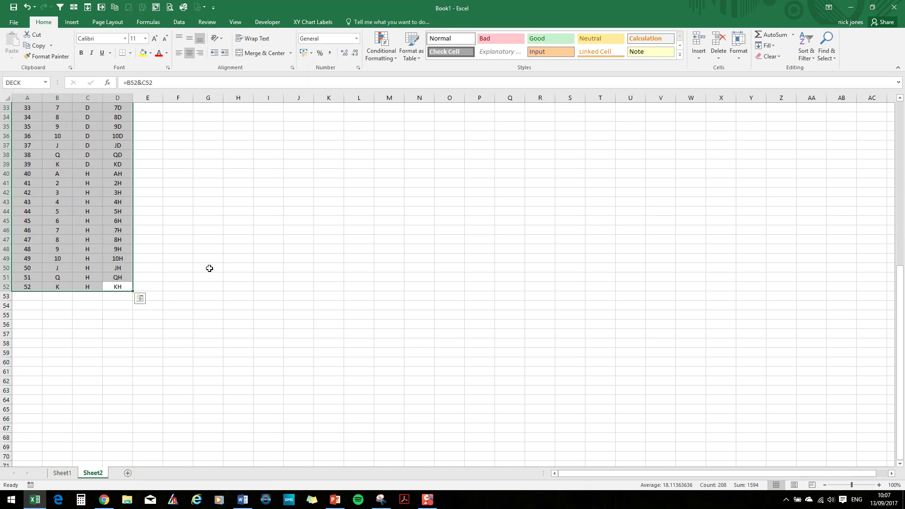
scroll(209, 268, up, 11)
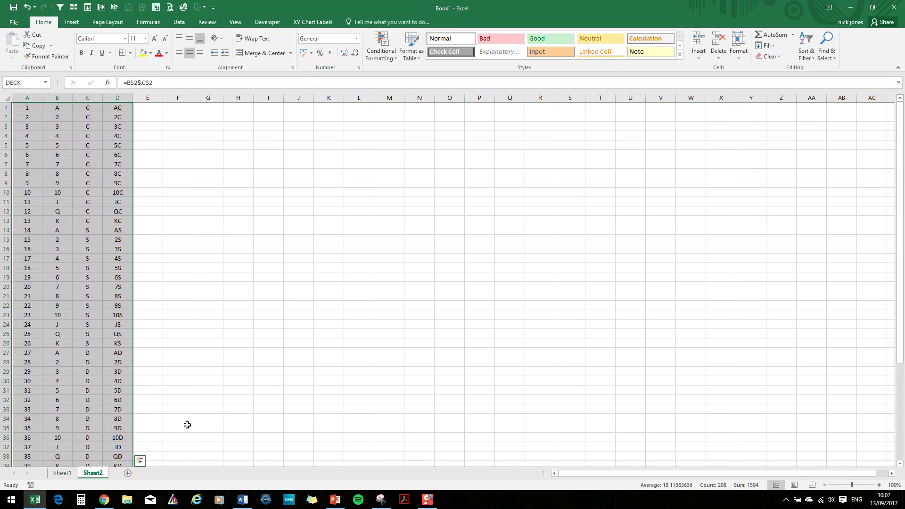
click(62, 473)
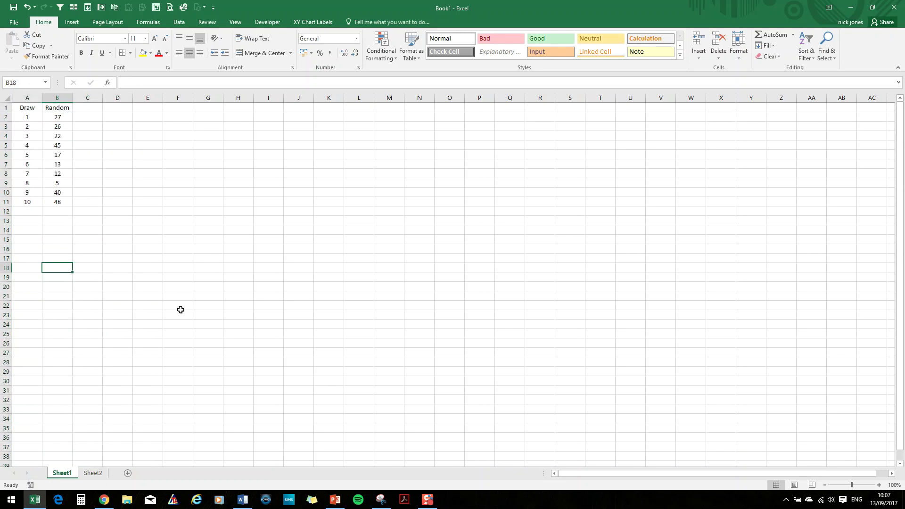
Type the Card heading in C1 and start a VLOOKUP formula in C2
click(81, 108)
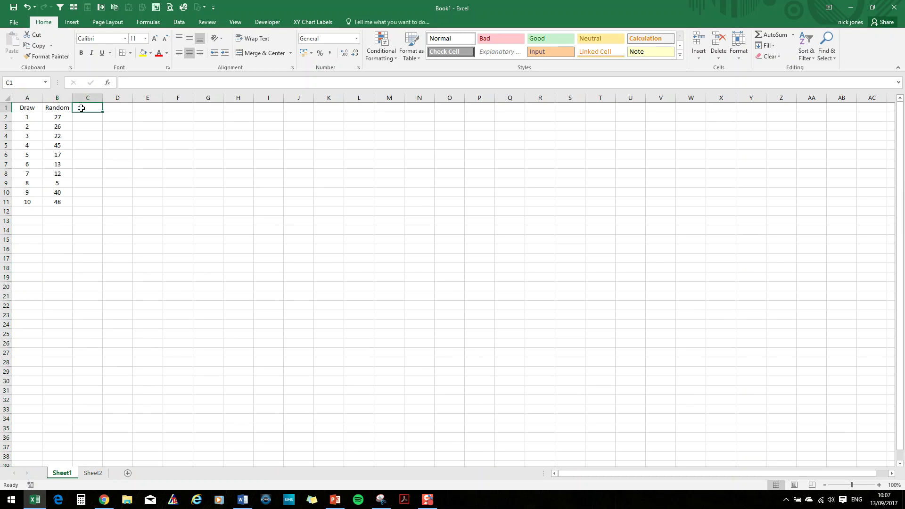
text(cARD)
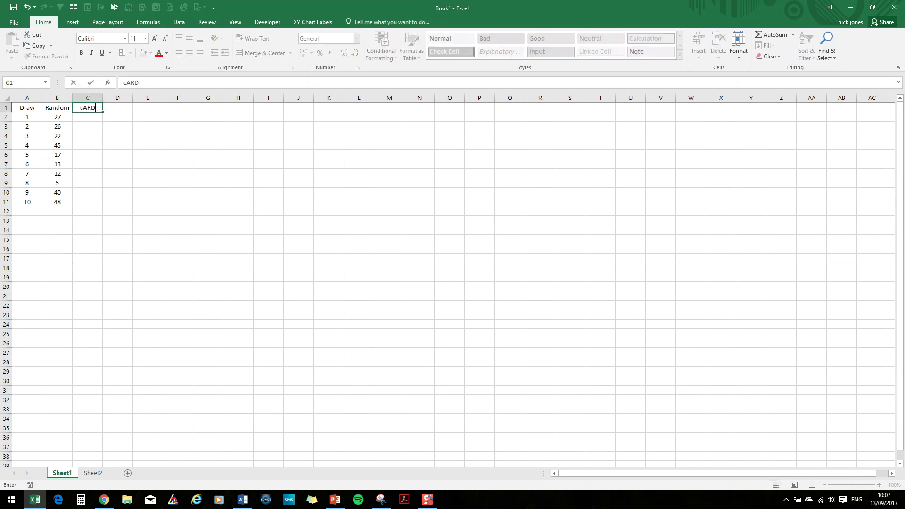
key(BackSpace)
key(BackSpace)
key(BackSpace)
key(BackSpace)
text(cARD)
key(BackSpace)
key(BackSpace)
key(BackSpace)
text(ard)
key(Return)
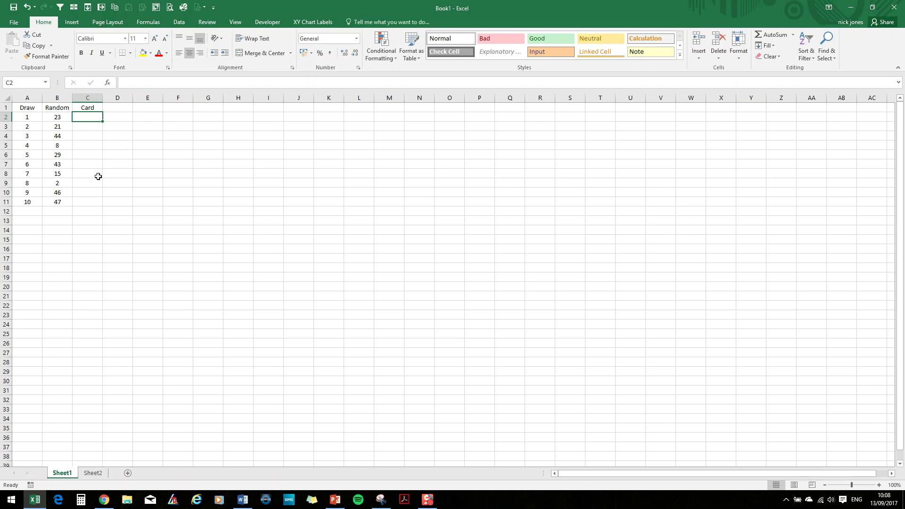
text(=vloo)
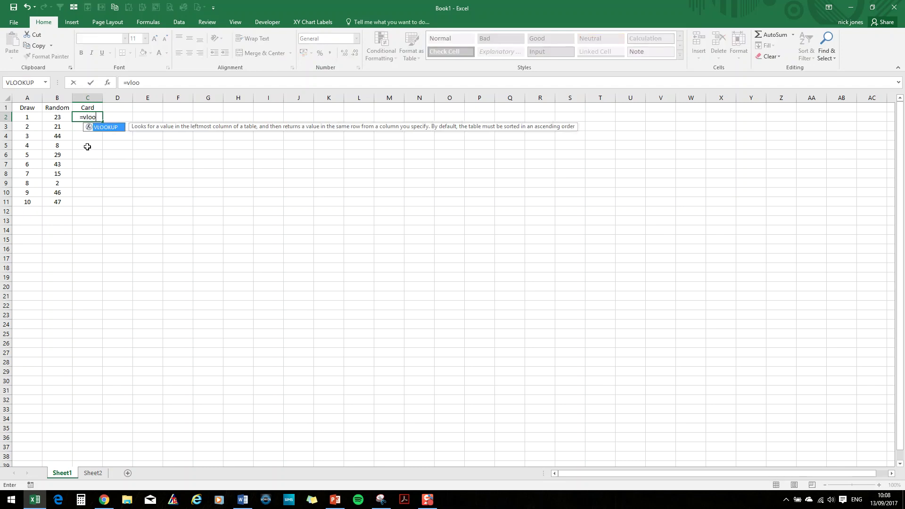
double_click(111, 128)
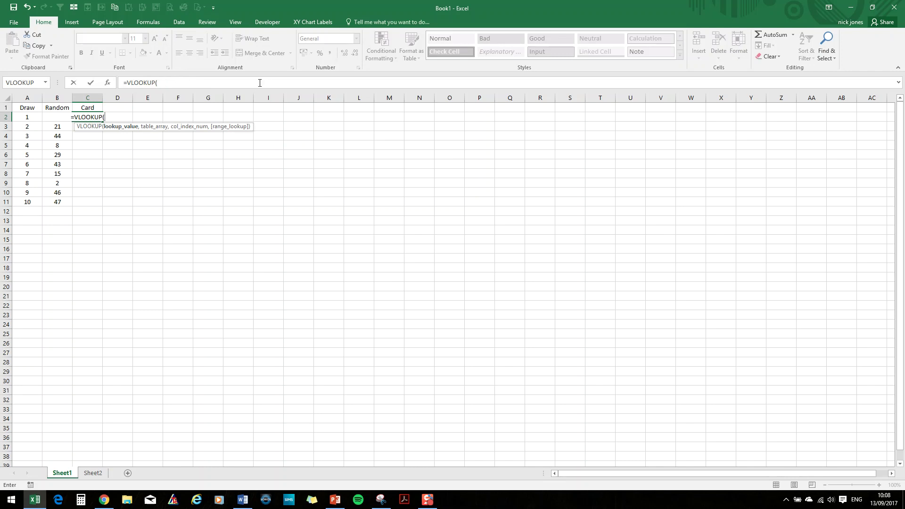
Complete C2 as =VLOOKUP(B2,DECK,4,FALSE) using the Function Arguments dialog
click(108, 84)
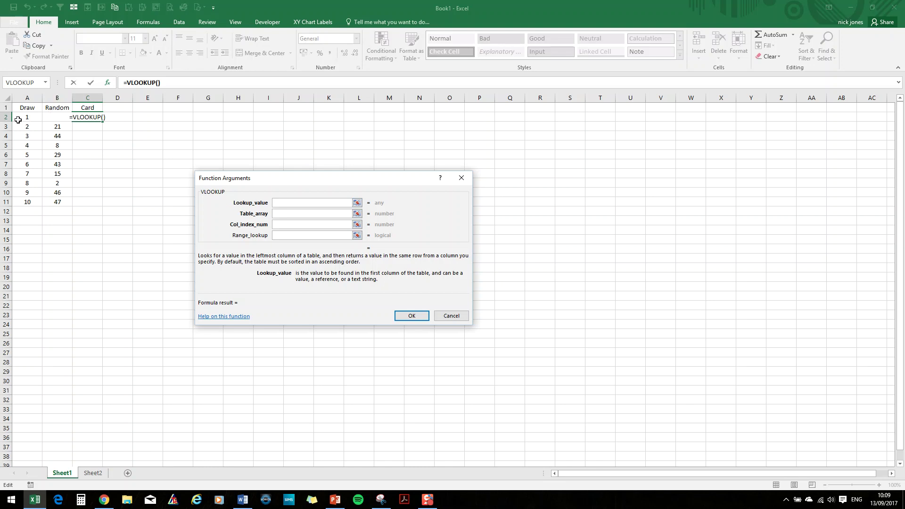
text(b2)
click(302, 214)
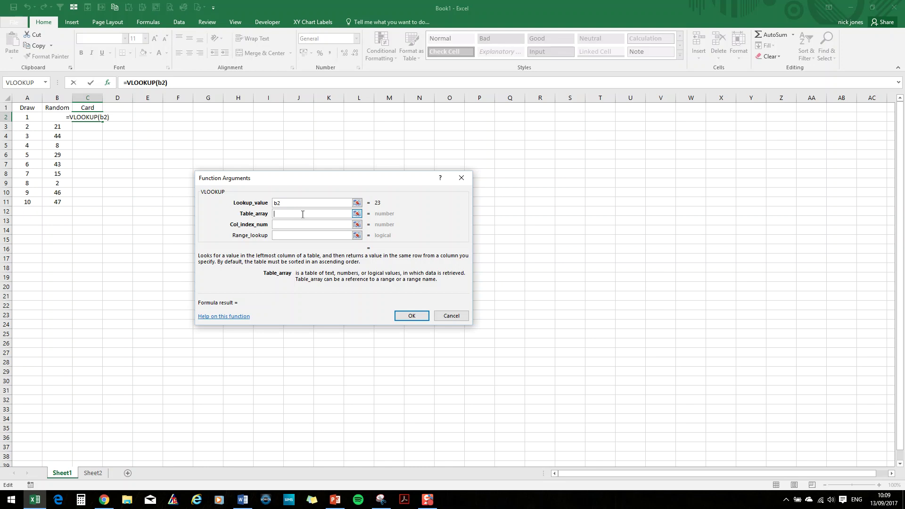
text(deck)
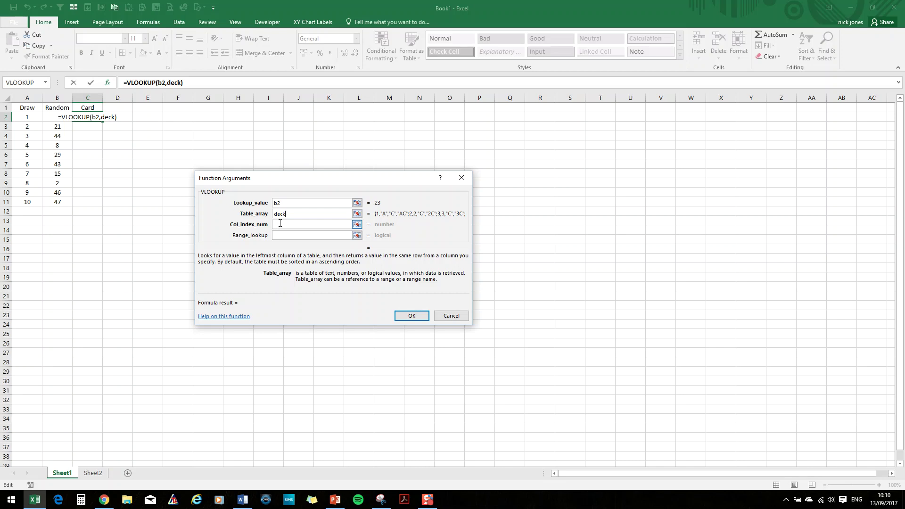
click(288, 224)
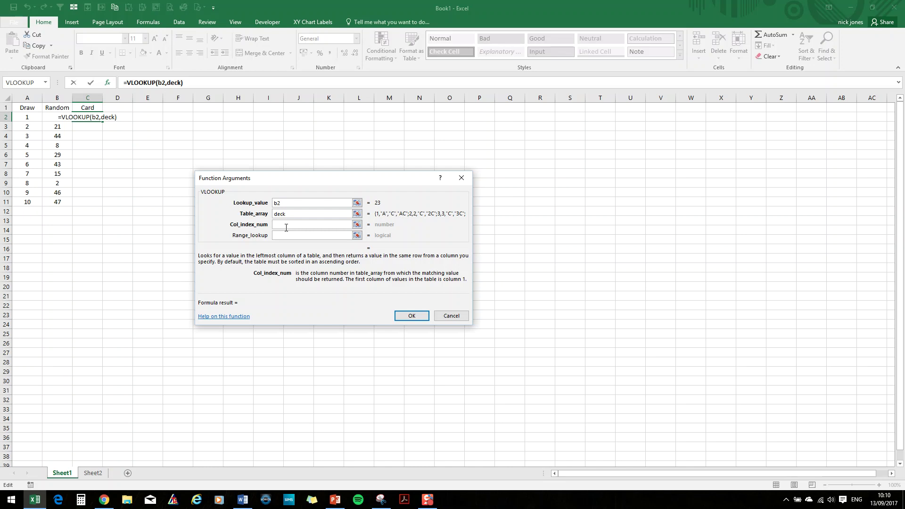
text(4)
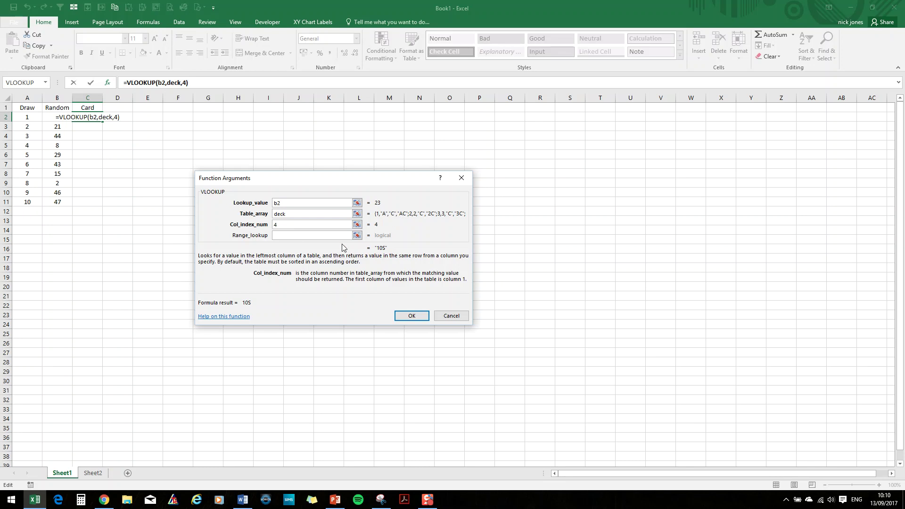
click(296, 237)
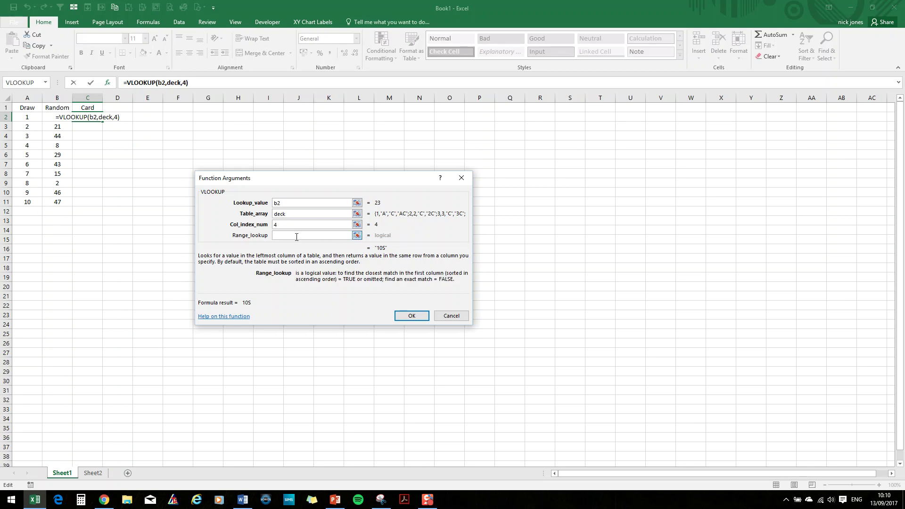
text(false)
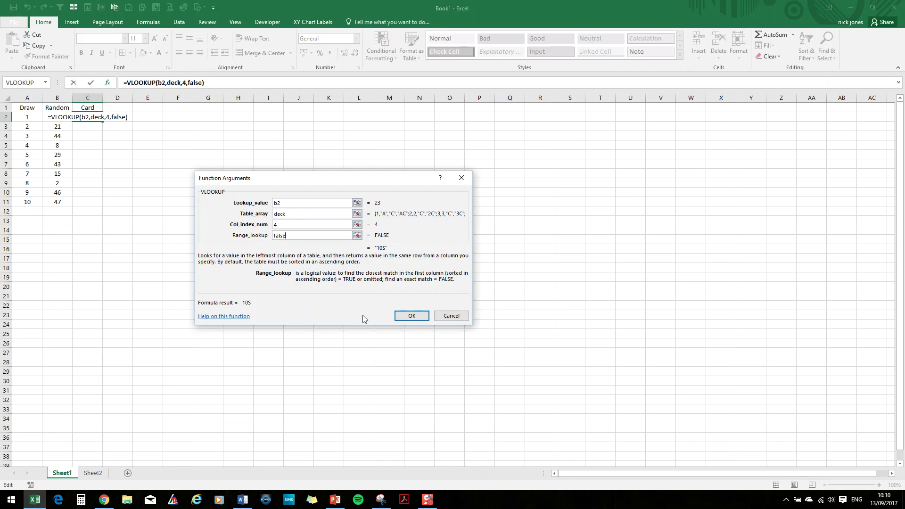
click(401, 317)
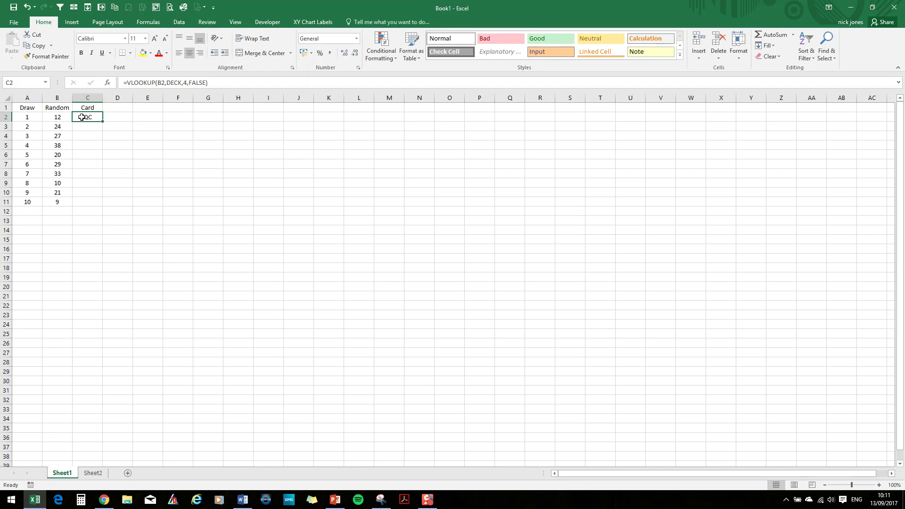
Fill the VLOOKUP card formula from C2 down through C11 with Ctrl+D
drag(82, 117, 78, 203)
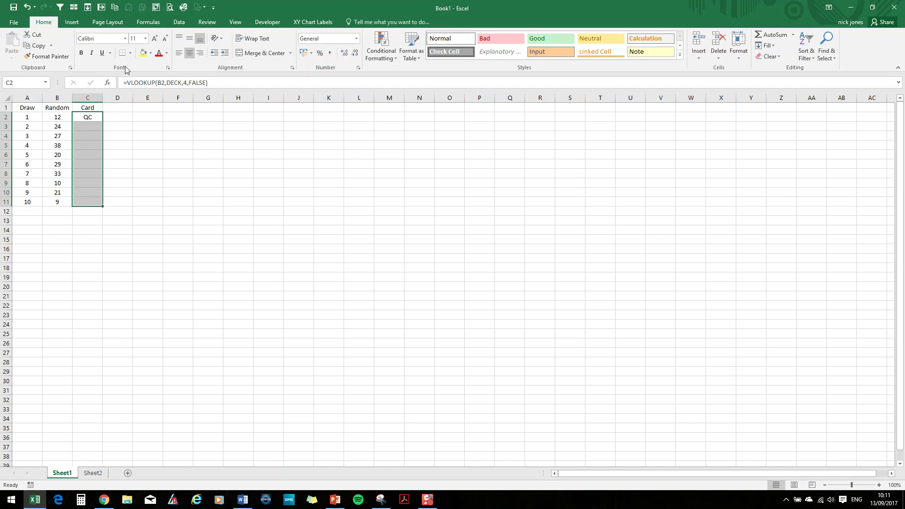
key(ctrl+d)
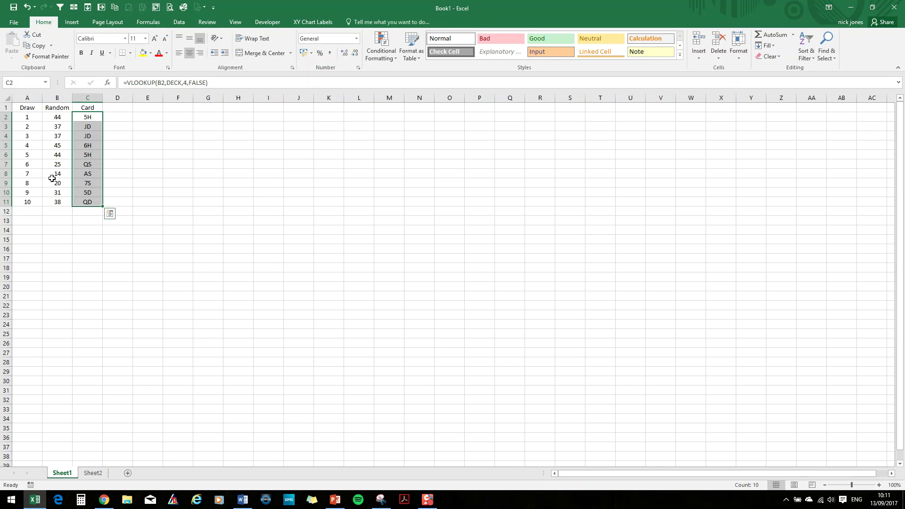
click(53, 220)
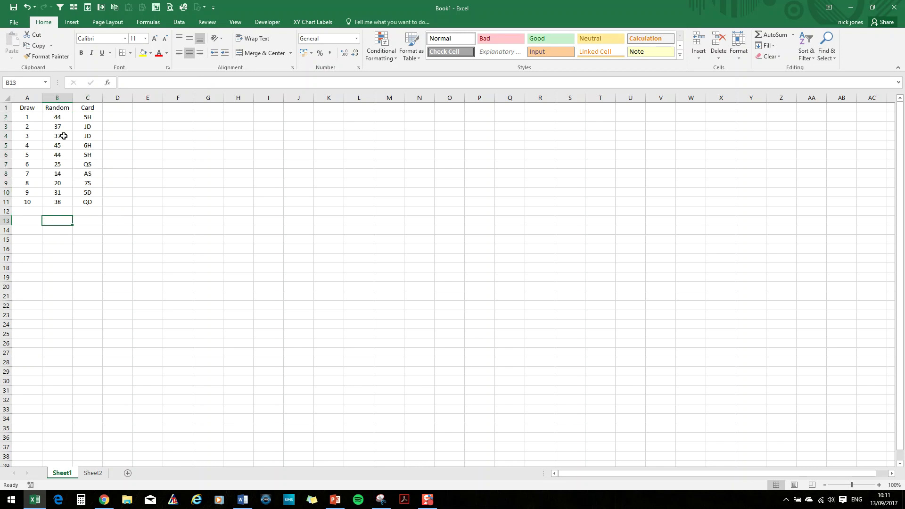
click(89, 117)
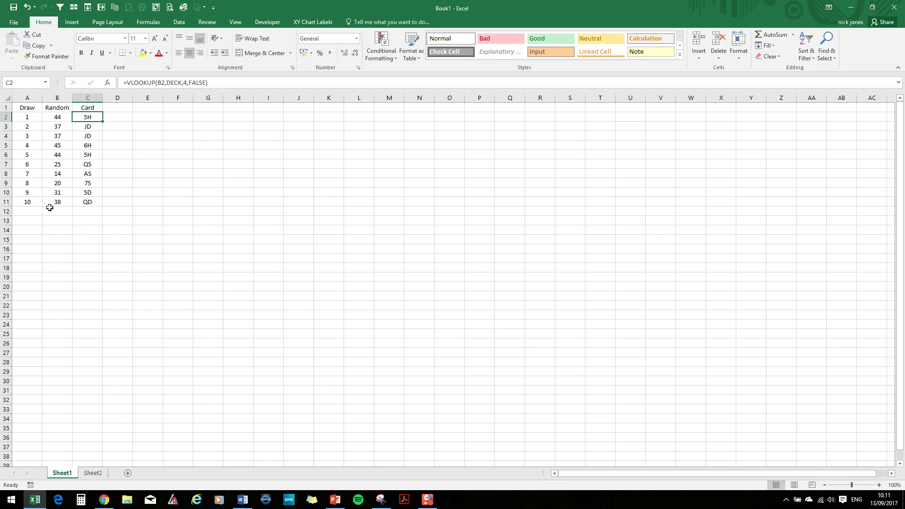
Continue the Draw series in column A from 1 to 1000, ending at row 1001
click(36, 202)
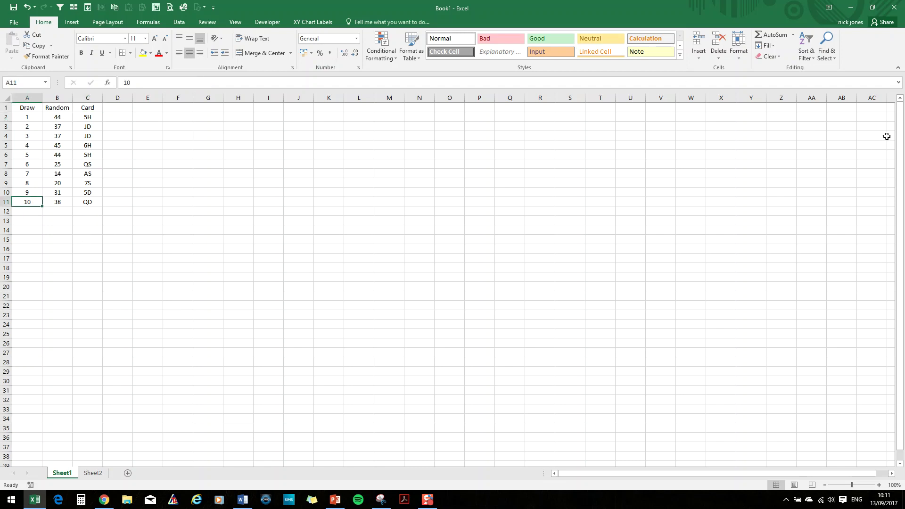
click(23, 119)
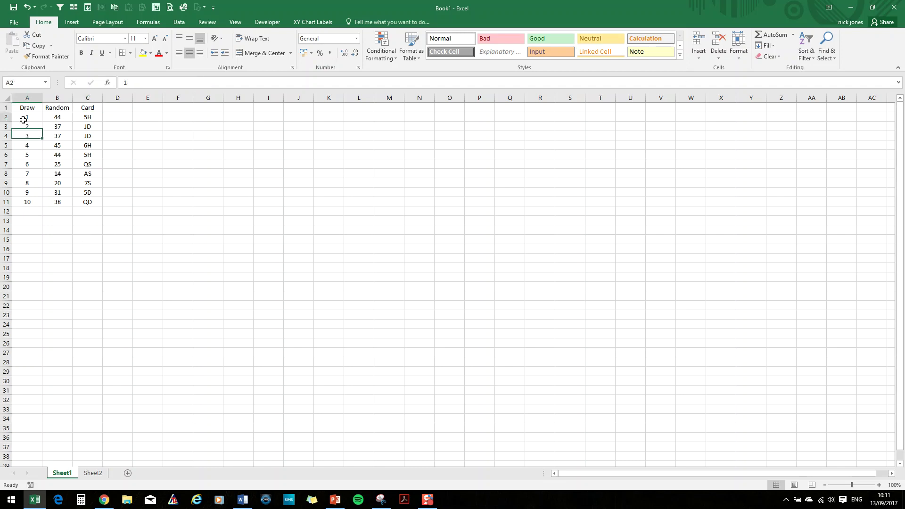
drag(23, 120, 1, 499)
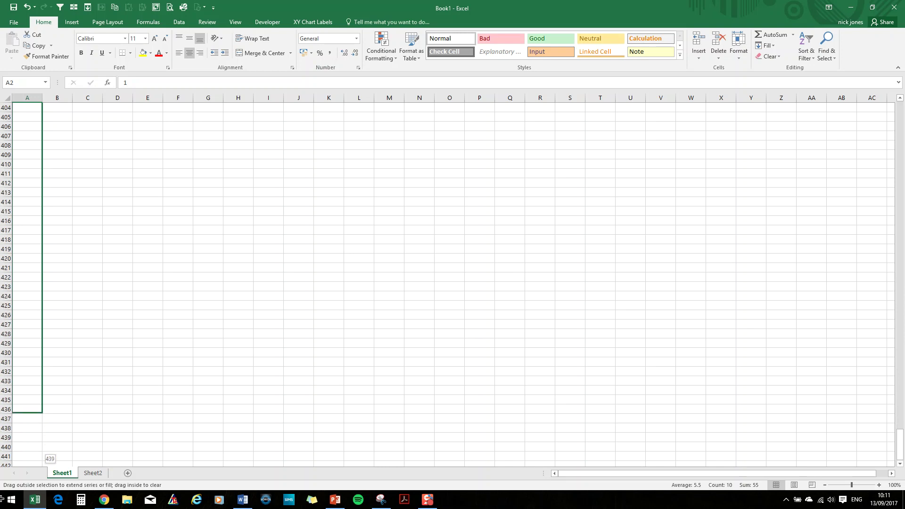
drag(1, 499, 2, 504)
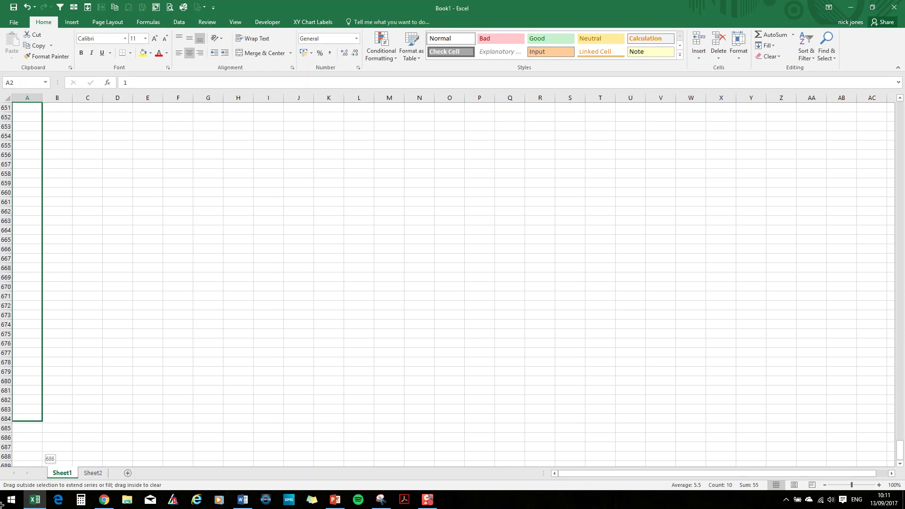
drag(2, 504, 41, 137)
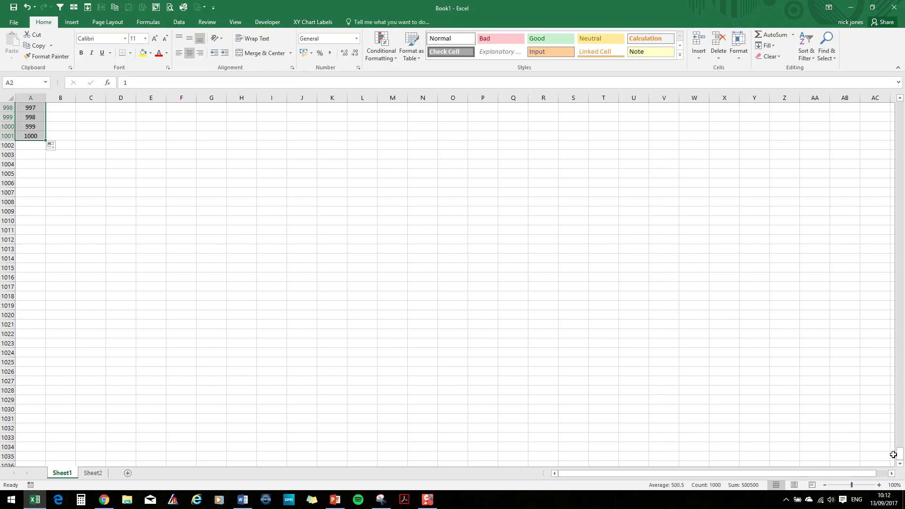
drag(897, 455, 899, 108)
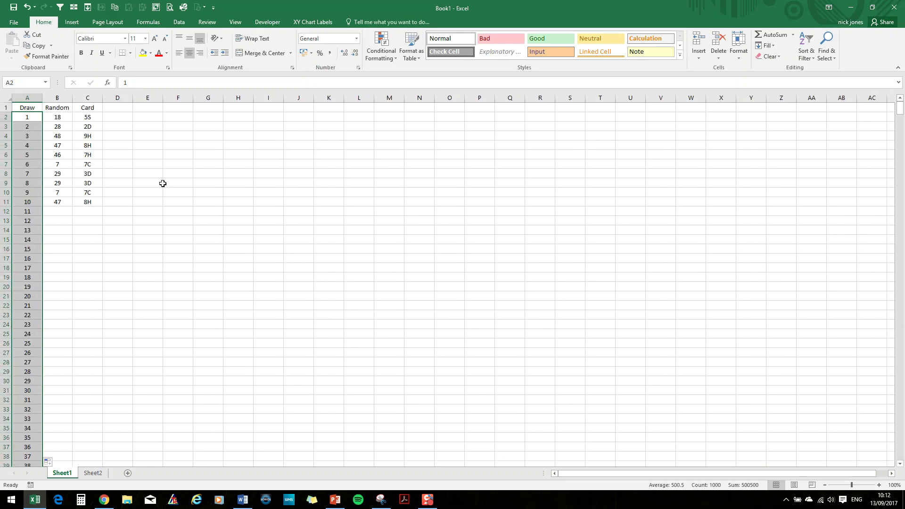
Fill B2:C1001 down with Home > Fill > Down so every draw has a random number and card
click(89, 200)
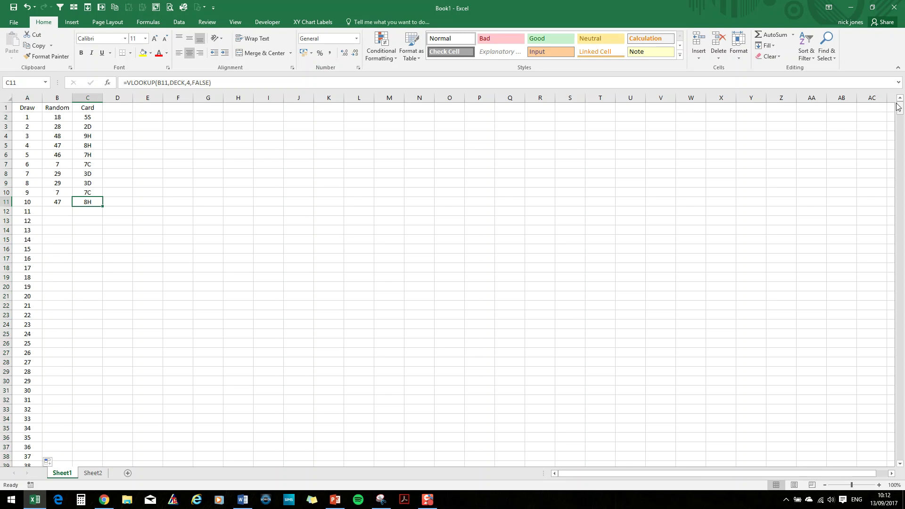
drag(899, 109, 886, 457)
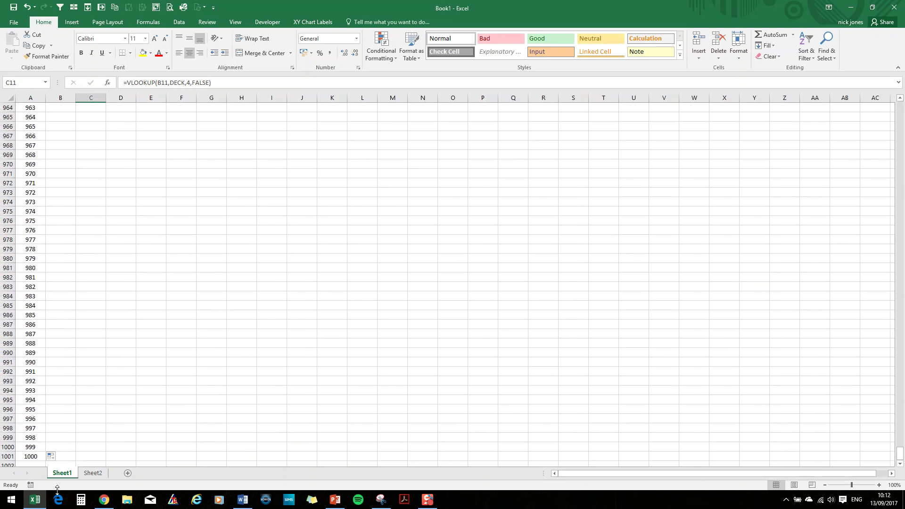
shift+click(65, 457)
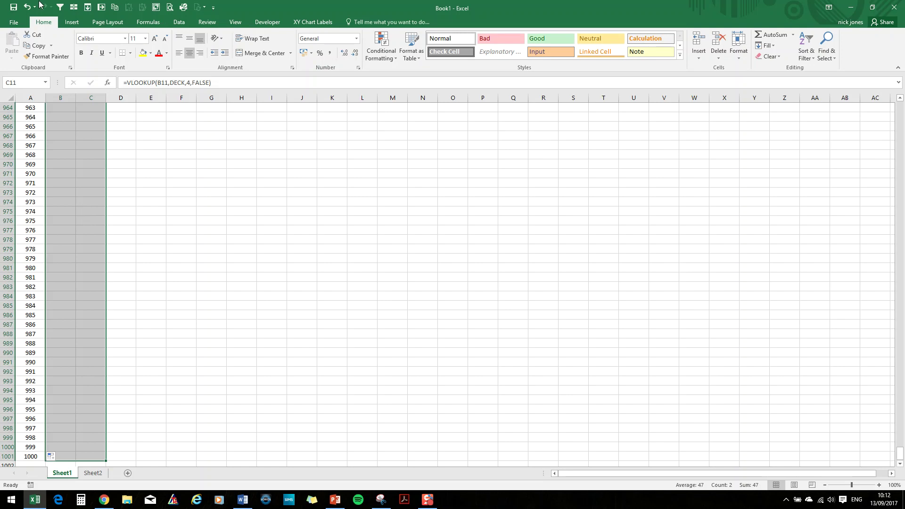
click(772, 46)
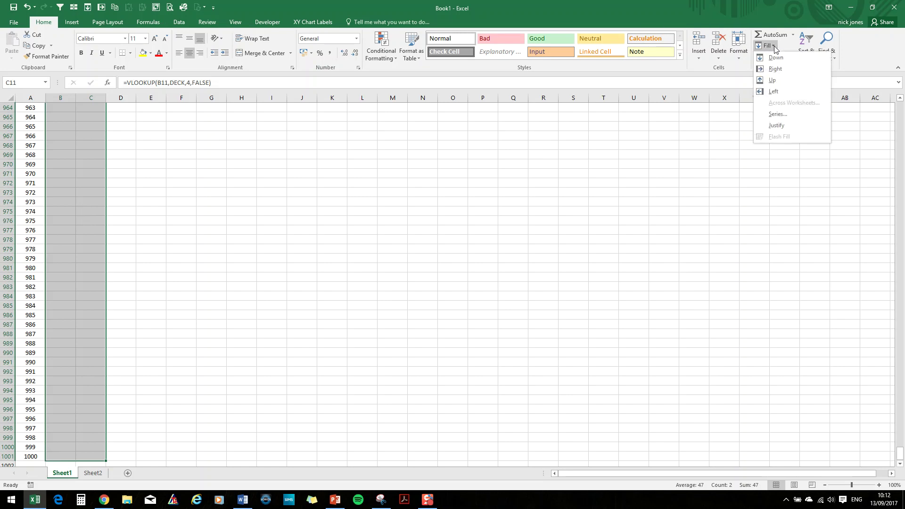
click(775, 58)
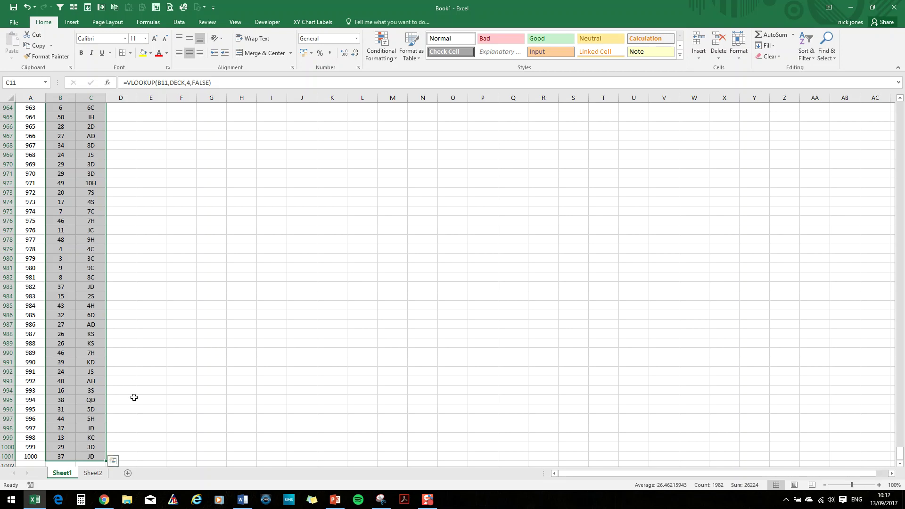
click(92, 455)
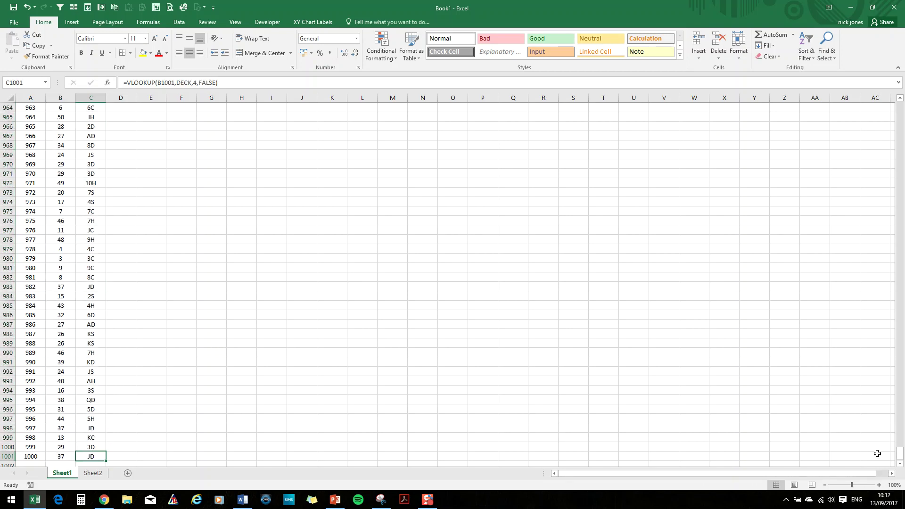
drag(899, 458, 900, 108)
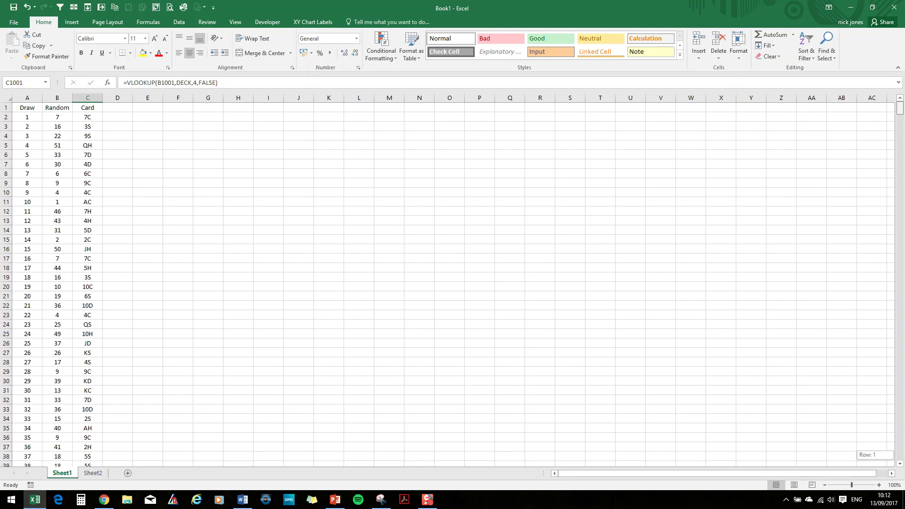
Define the range name 'draw' for C2:C1001 using the Name Box
shift+click(95, 115)
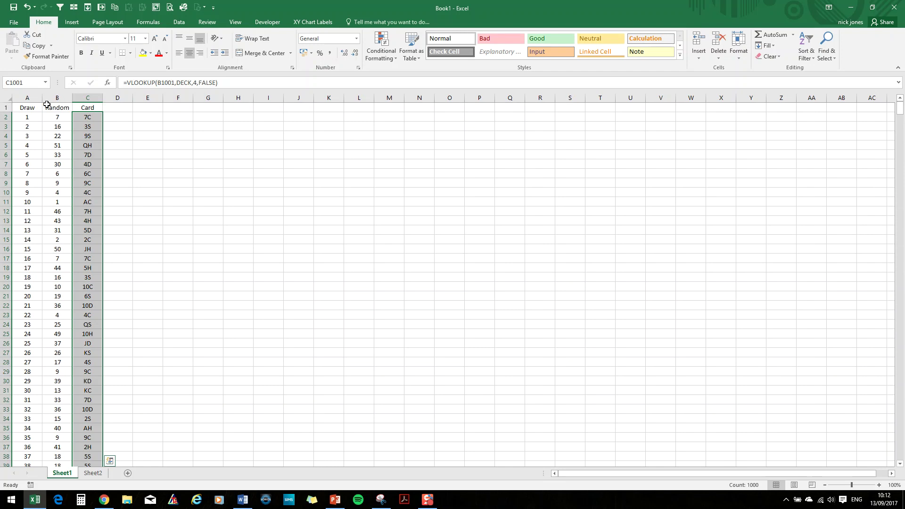
click(34, 82)
text(draw)
key(Return)
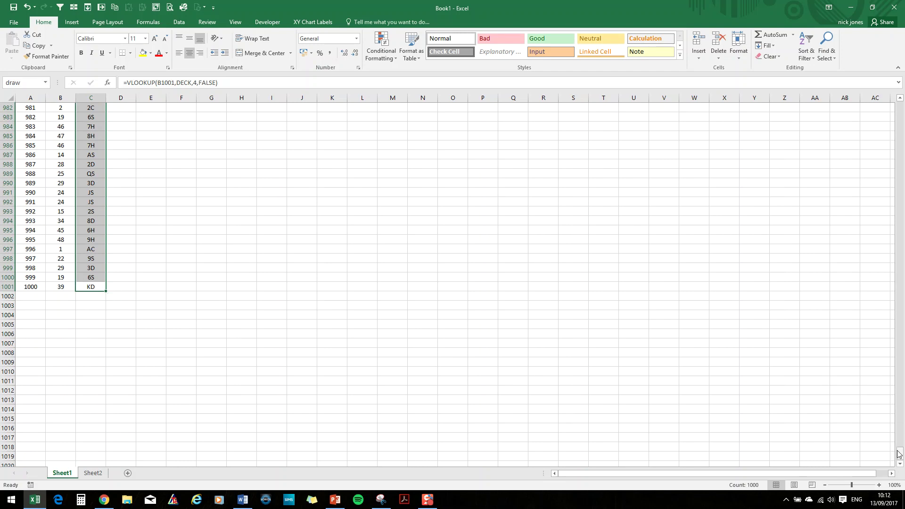
drag(901, 456, 901, 107)
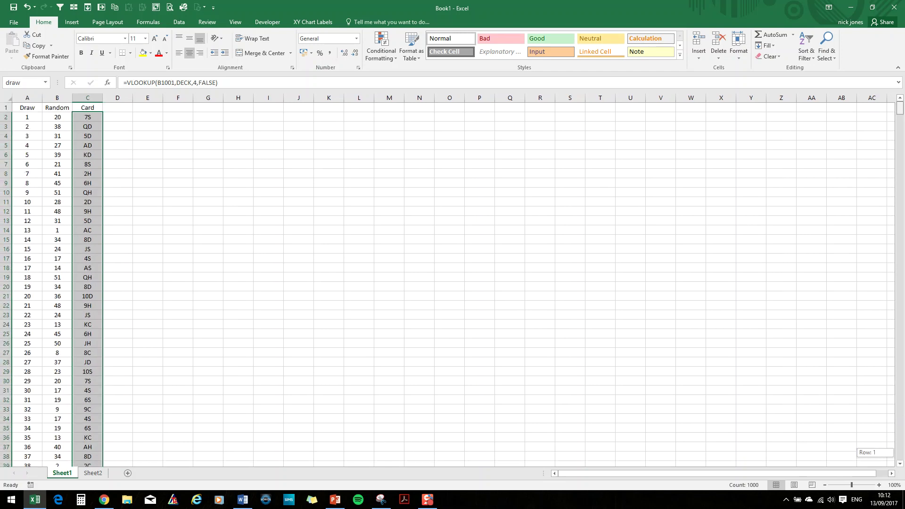
click(424, 137)
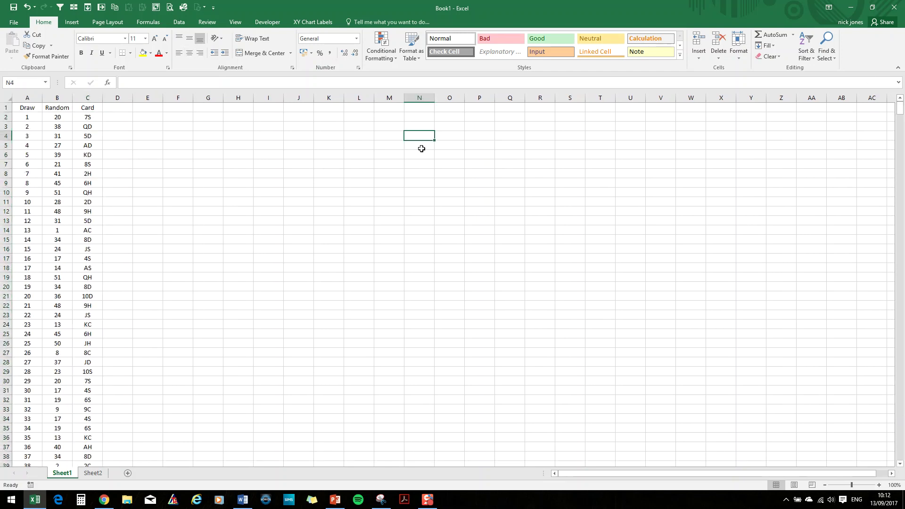
click(153, 110)
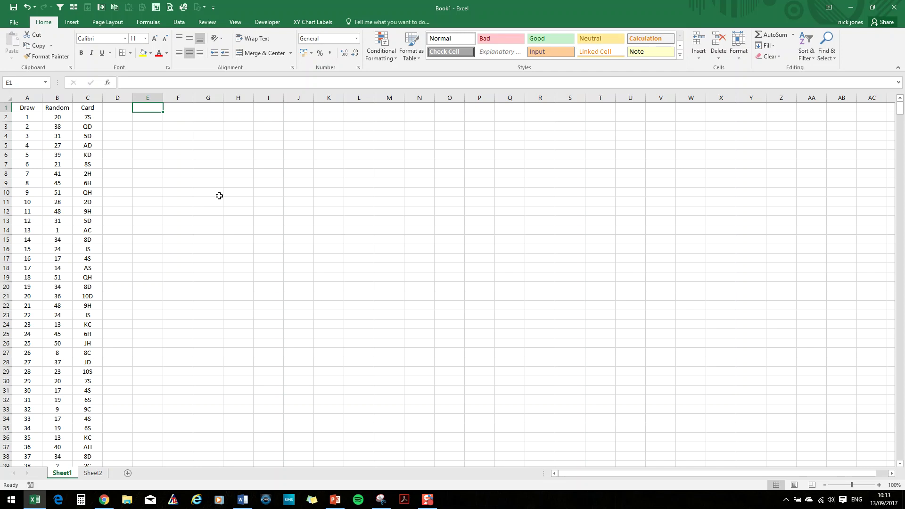
Enter the headings Suit in E1 and Freq in F1
text(Suit)
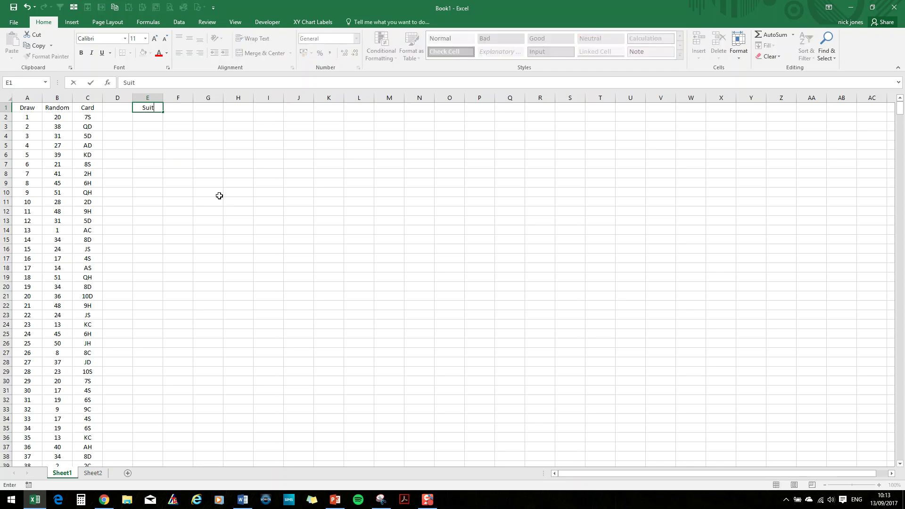
key(Tab)
text(F)
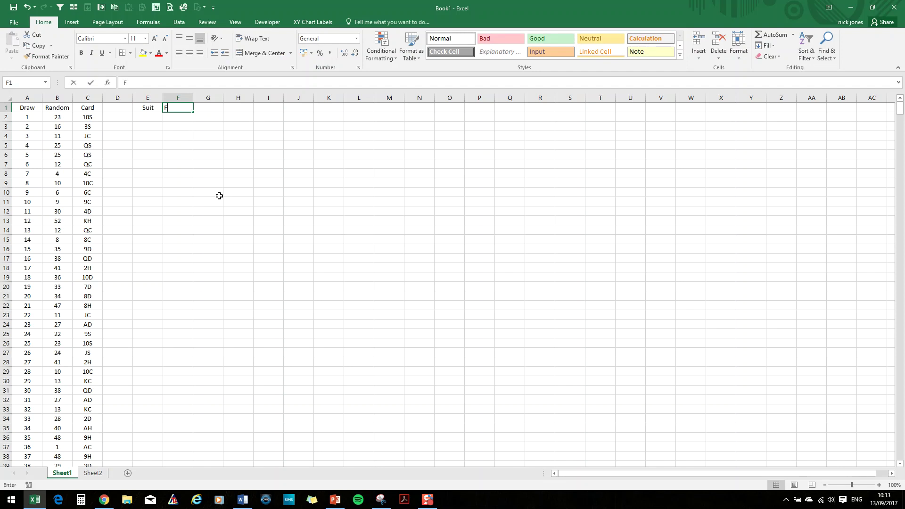
text(req)
key(Return)
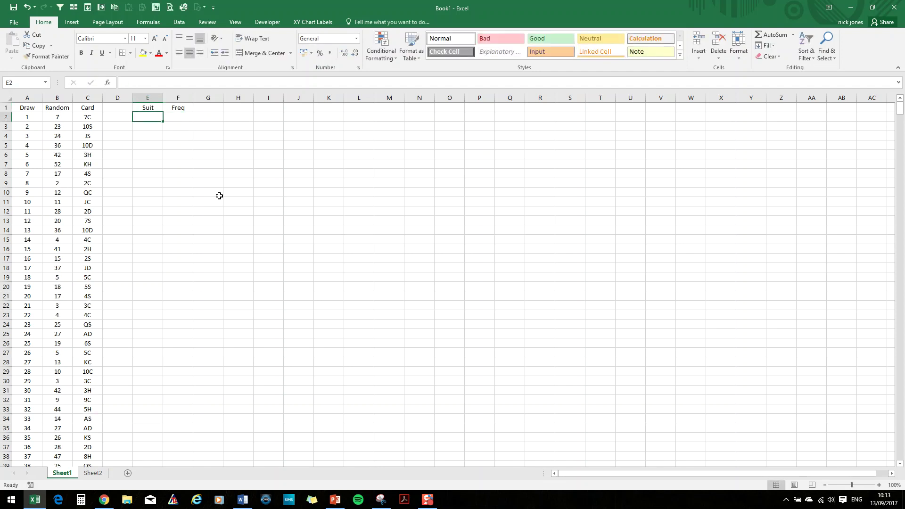
List Hearts, Diamonds, Clubs and Spades down E2:E5
text(Hearts)
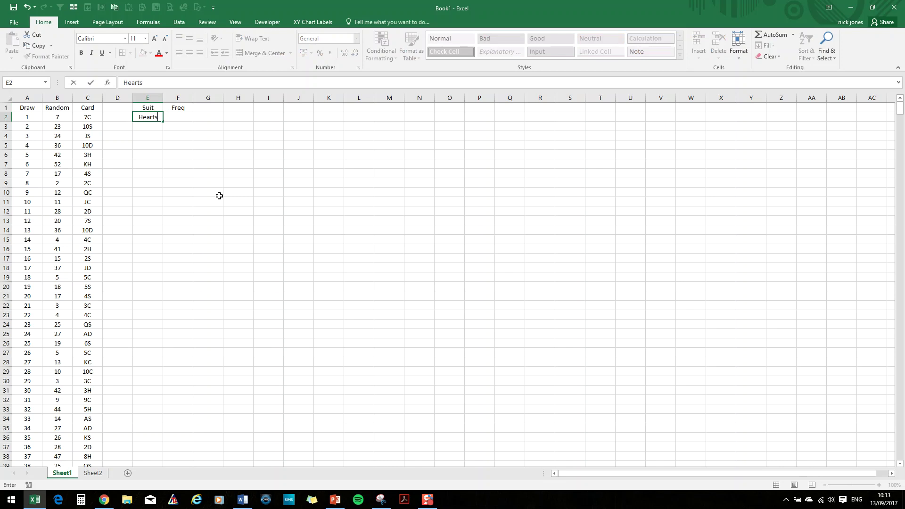
key(Return)
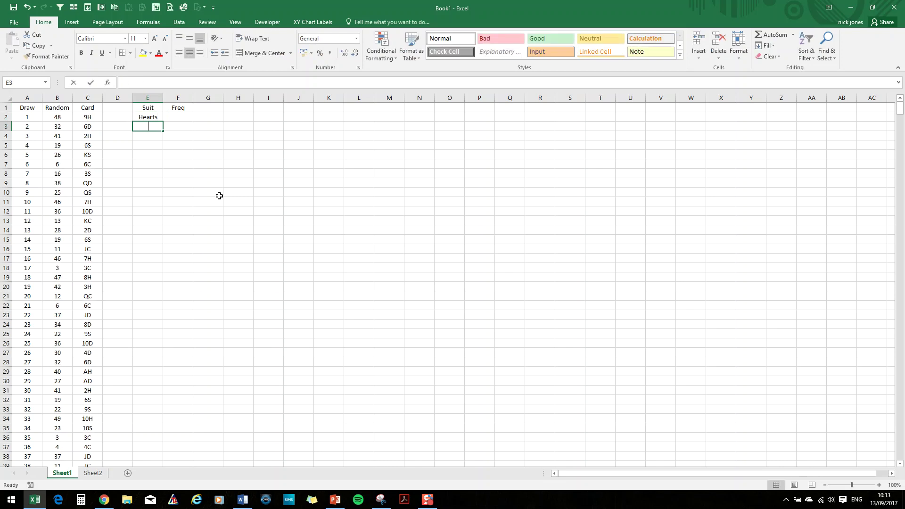
text(Diamonds)
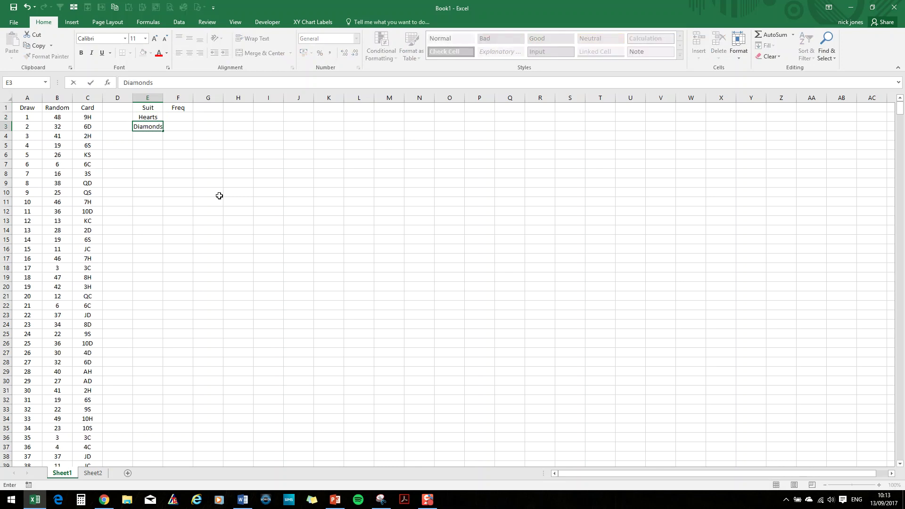
key(Return)
text(Clubs)
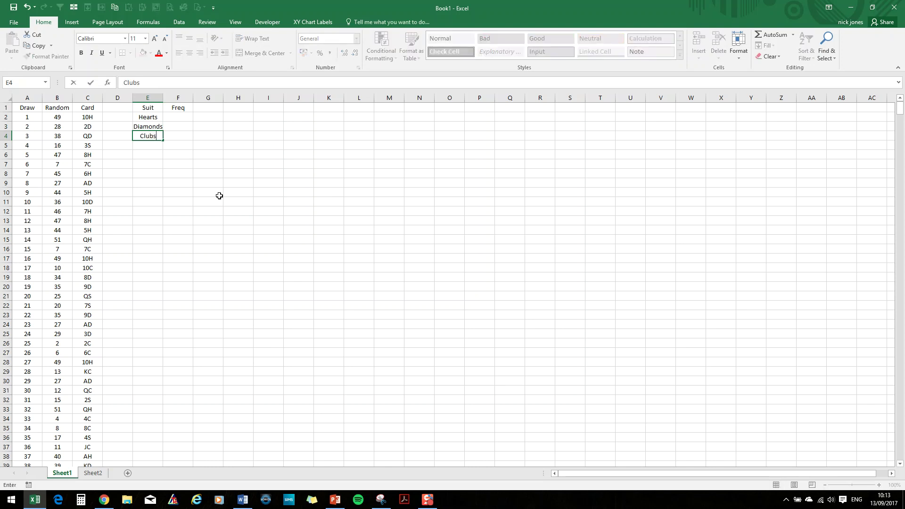
key(Return)
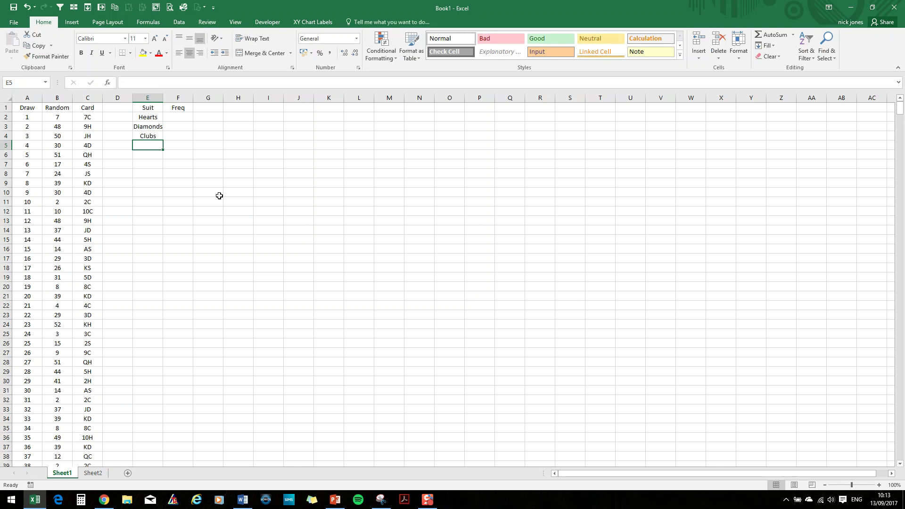
text(Spades)
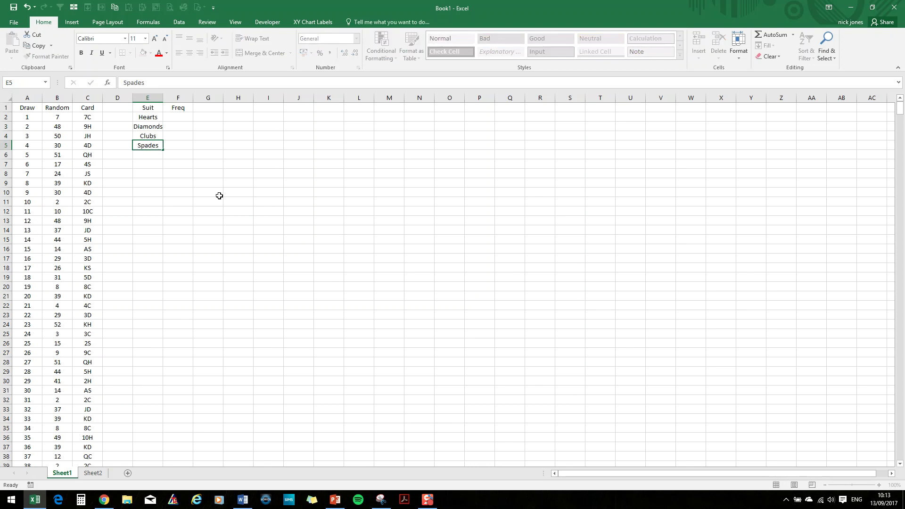
key(Return)
click(179, 116)
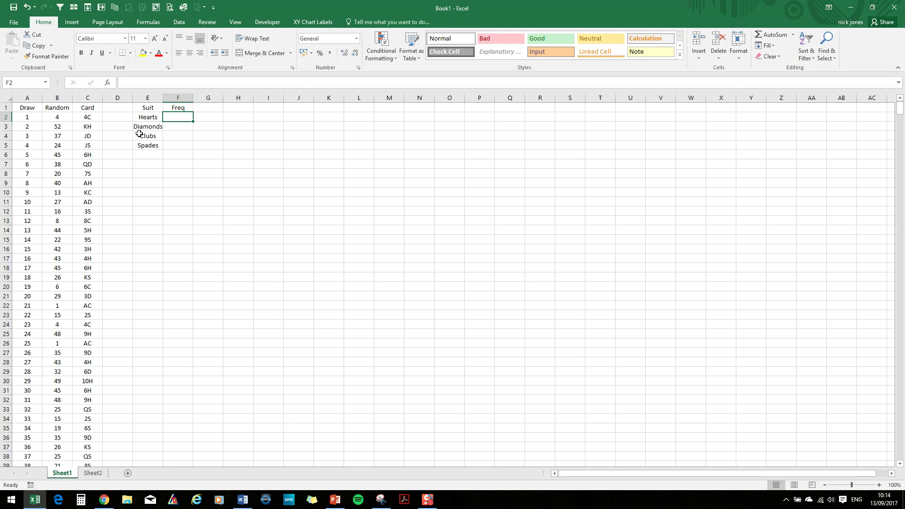
Enter =COUNTIF(draw,"=*H") in F2 to count the Hearts, giving 245
text(=)
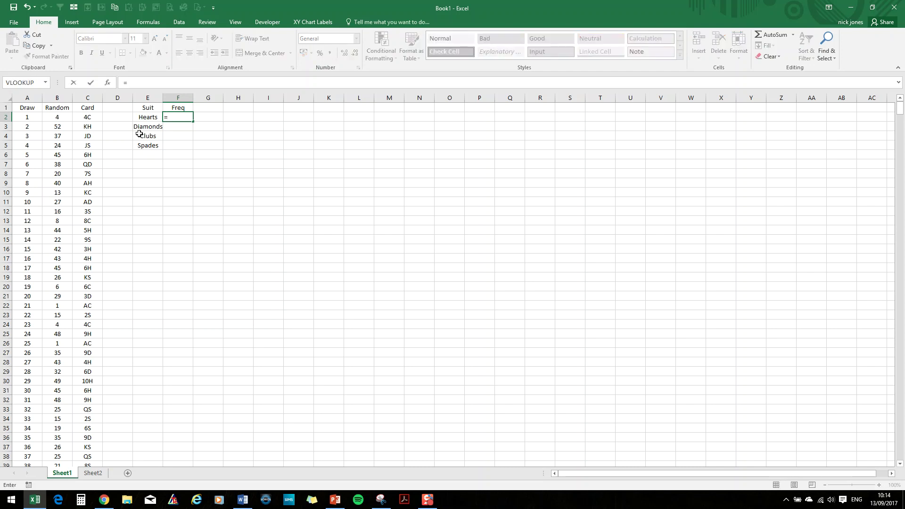
text(countif)
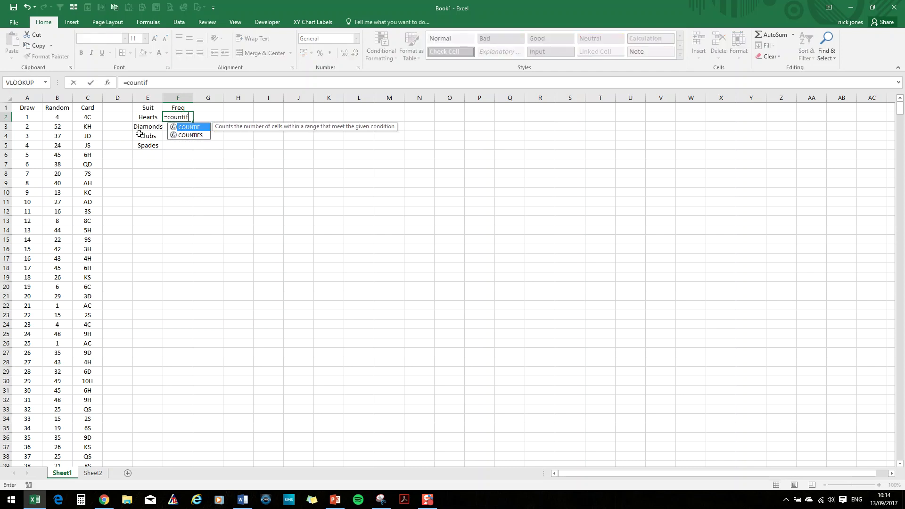
text(()
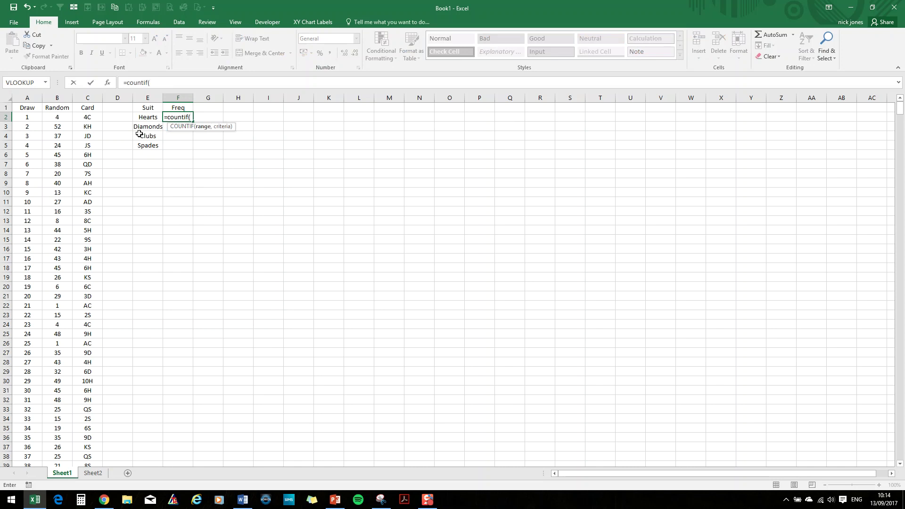
text(draw)
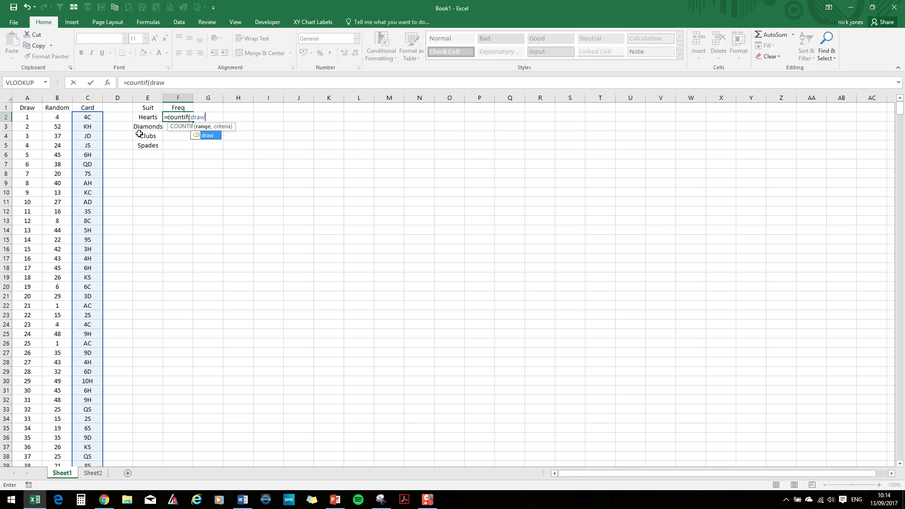
text(,"=*H)
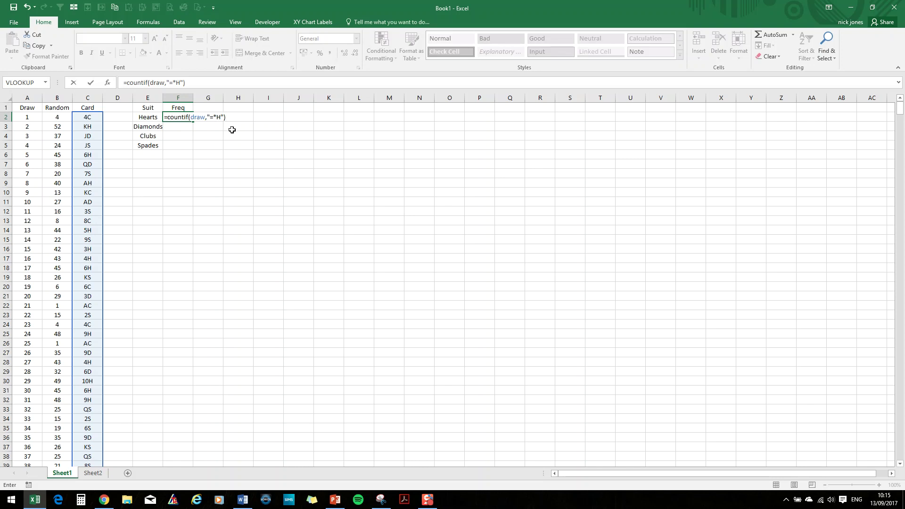
key(Return)
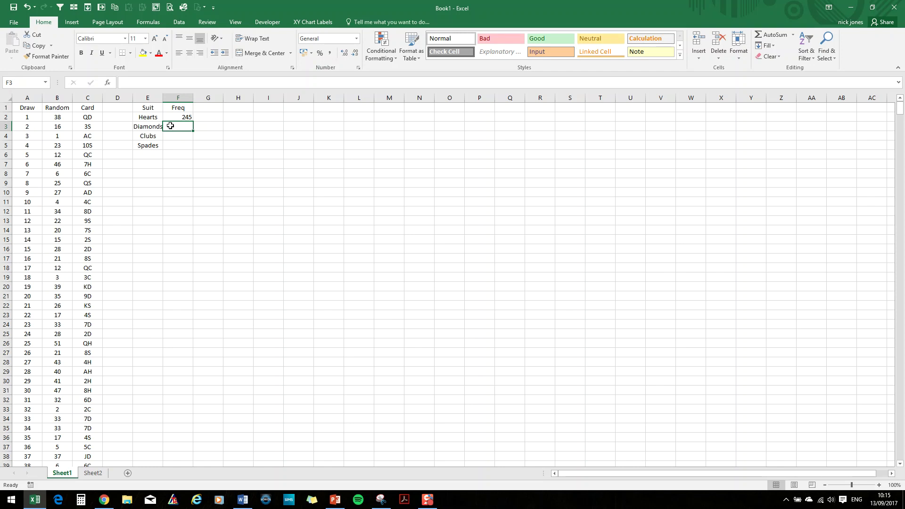
Enter COUNTIF(draw,...) formulas in F3:F5 for Diamonds "=*D", Clubs "=*C" and Spades "=*S"
text(=countif)
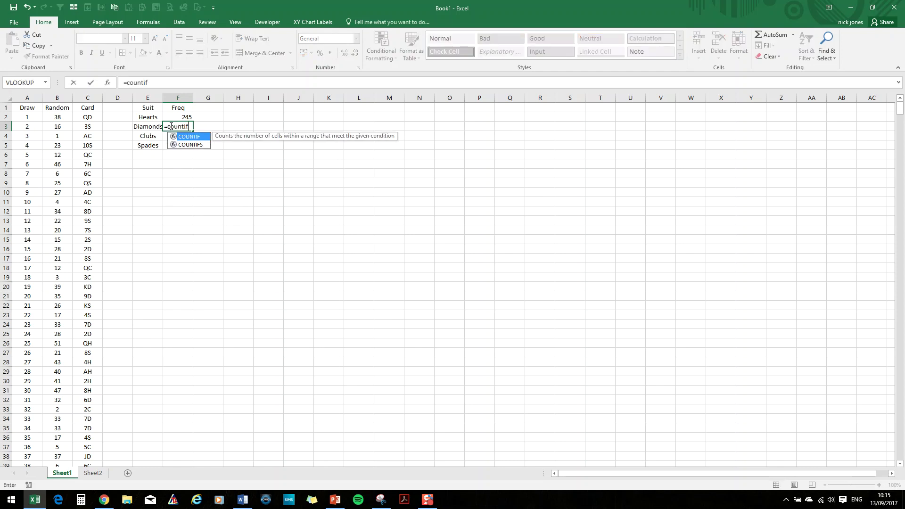
text((dra)
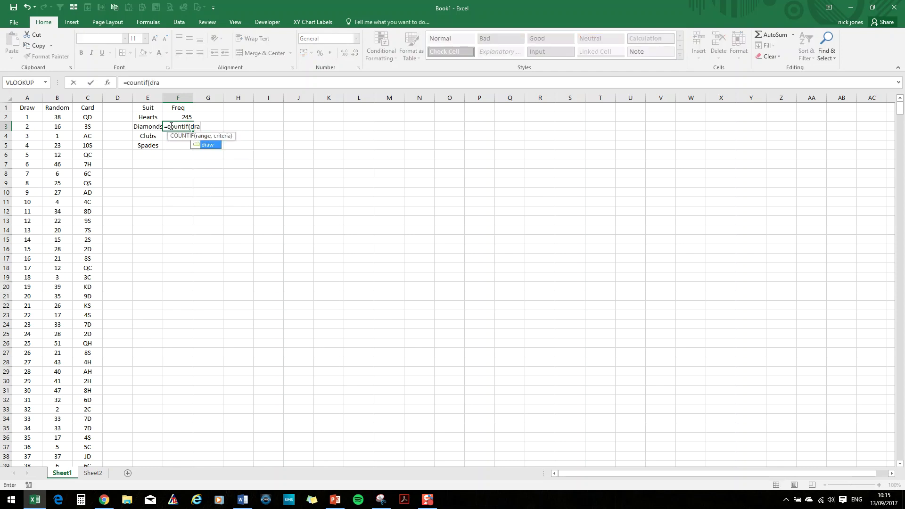
text(w,")
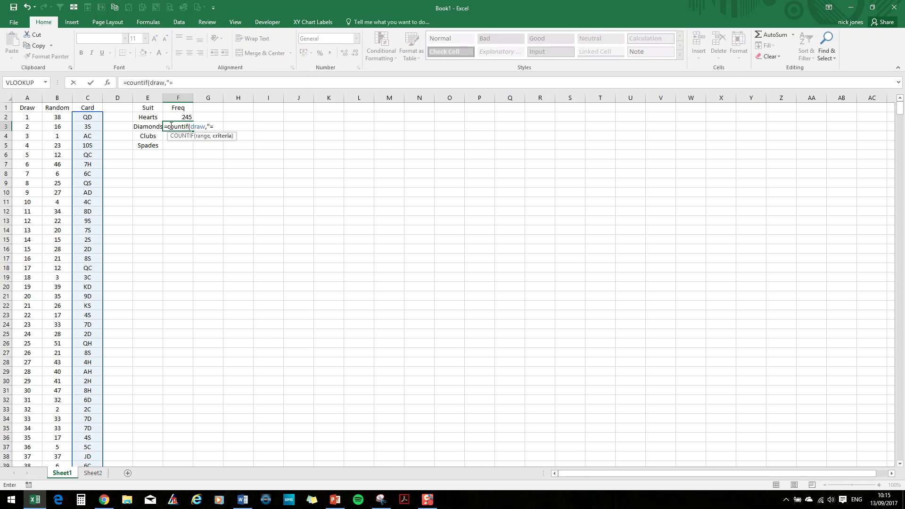
text(=*D")
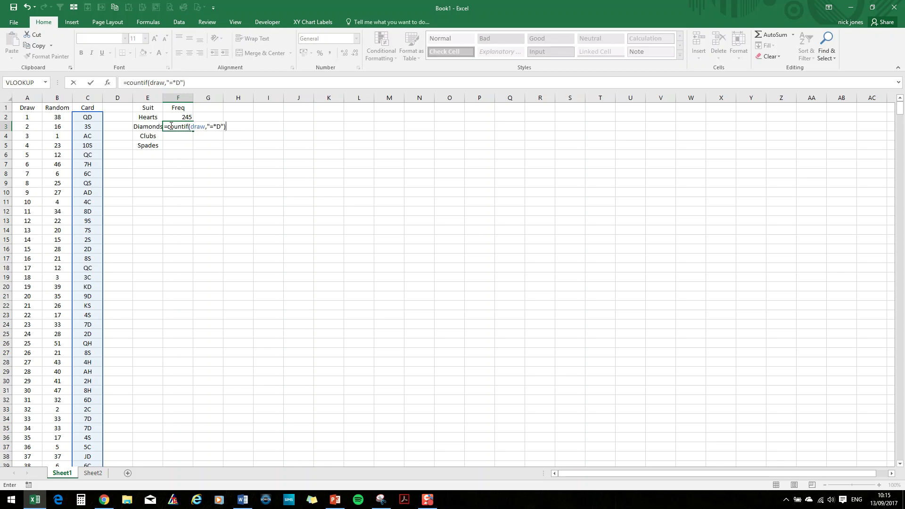
key(Return)
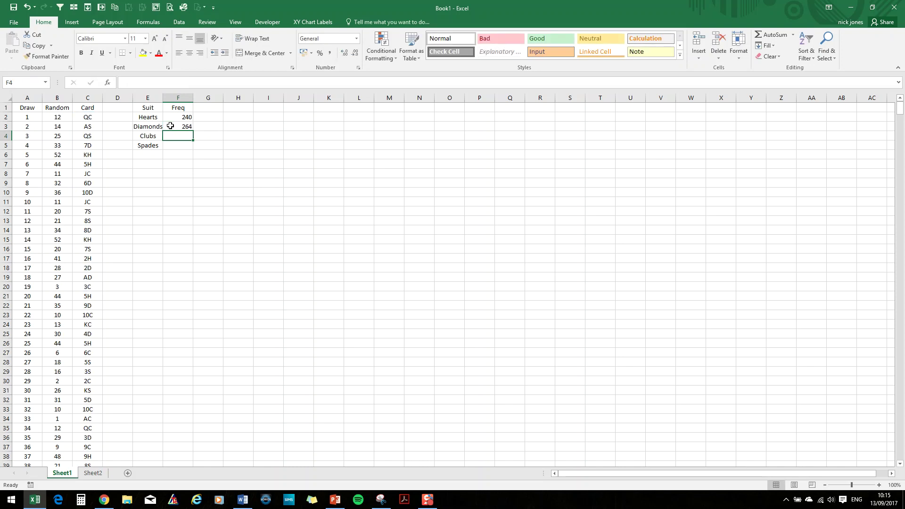
text(=counti)
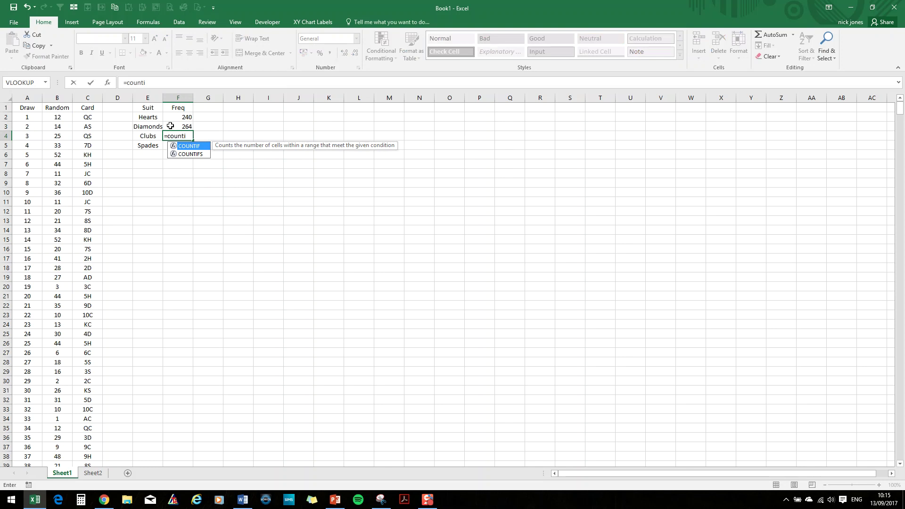
text(f()
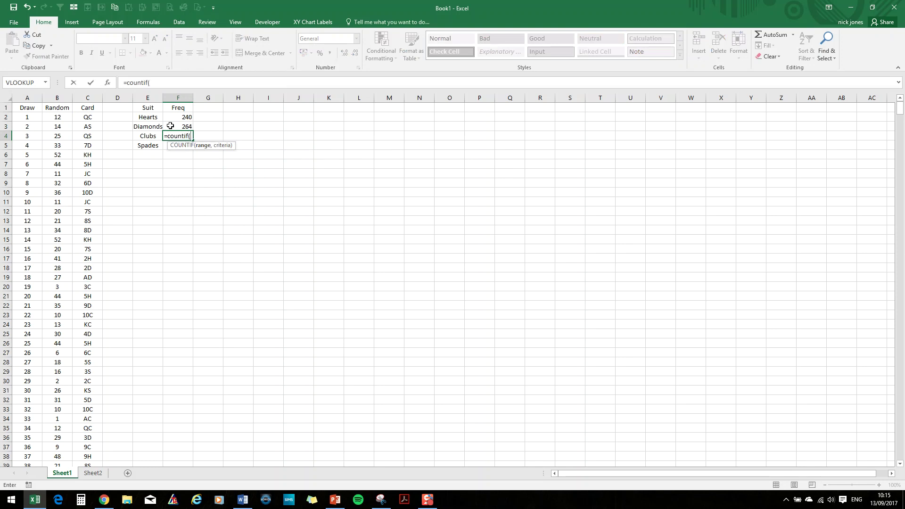
text(draw,")
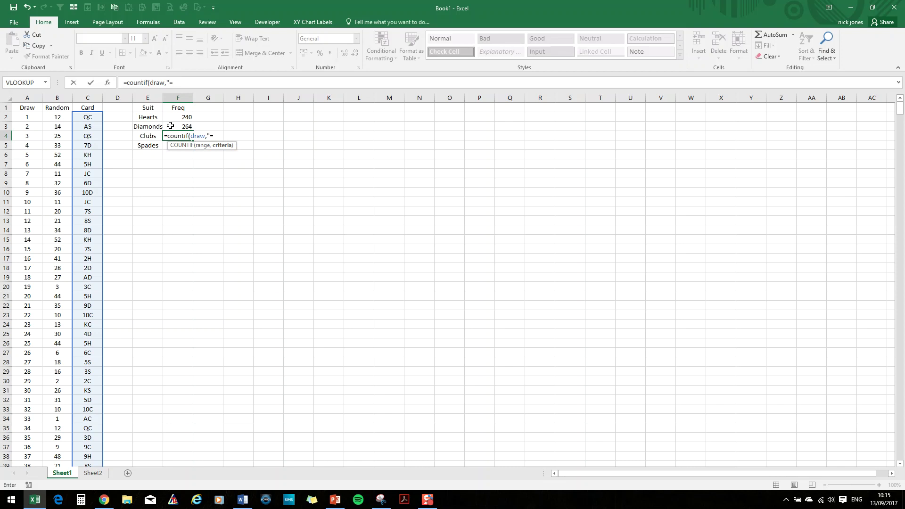
text(=*C"))
key(Return)
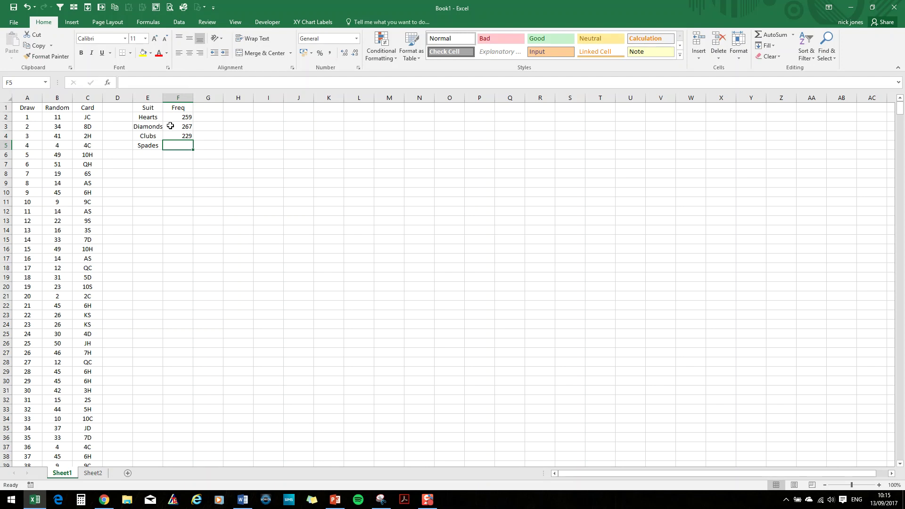
text(=co)
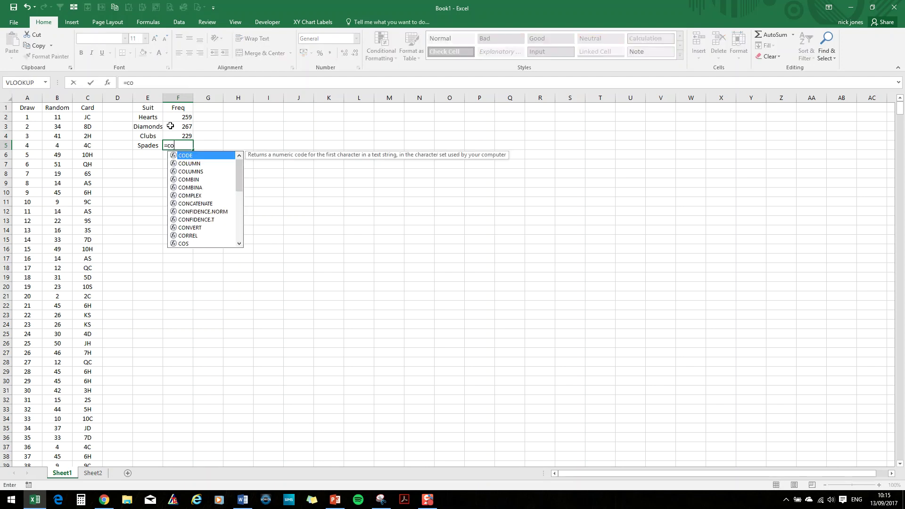
text(unti)
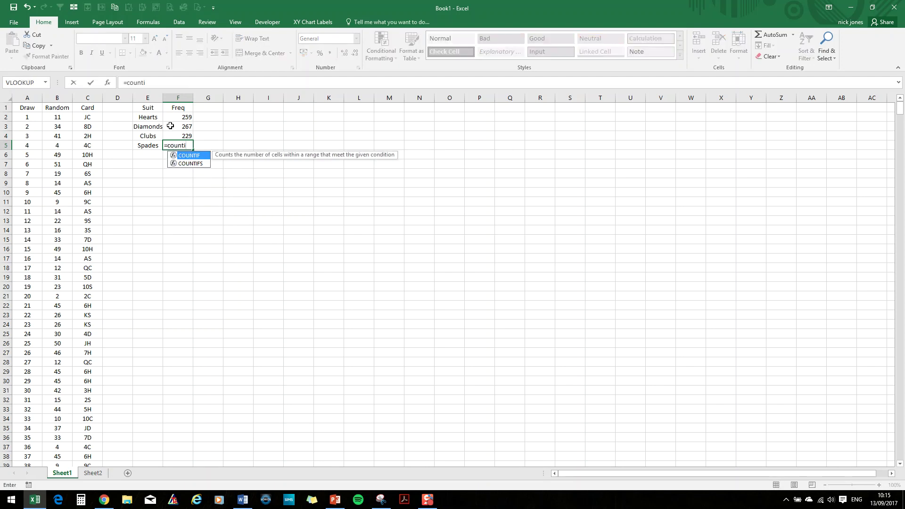
text(f()
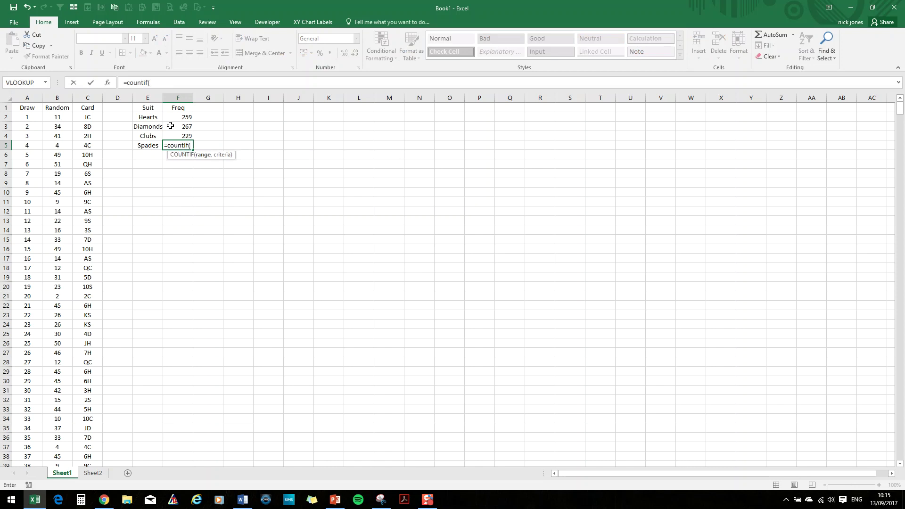
text(aw()
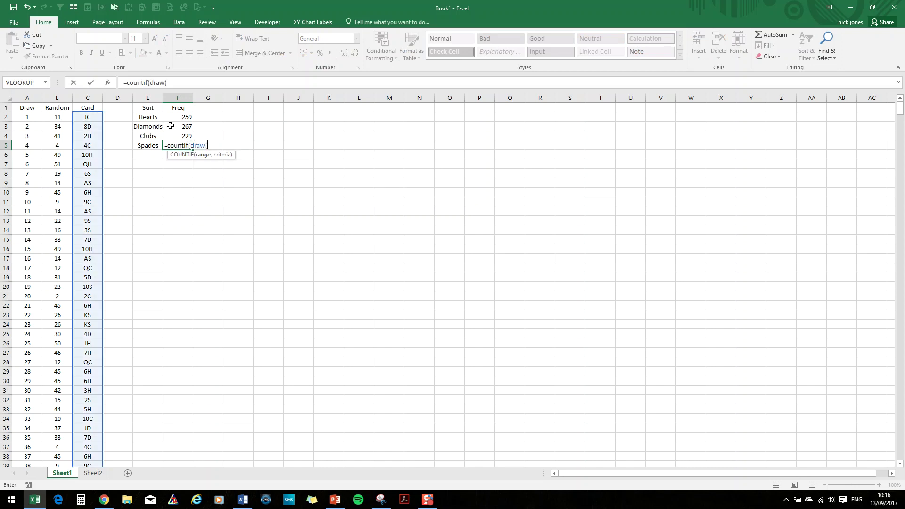
key(BackSpace)
text(,)
text("=*S"))
key(Return)
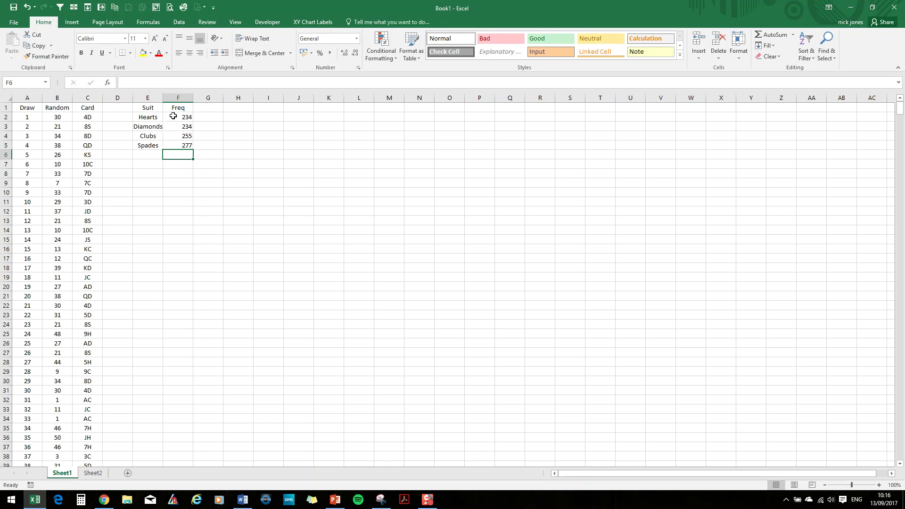
Centre the values in the Freq column F
click(178, 98)
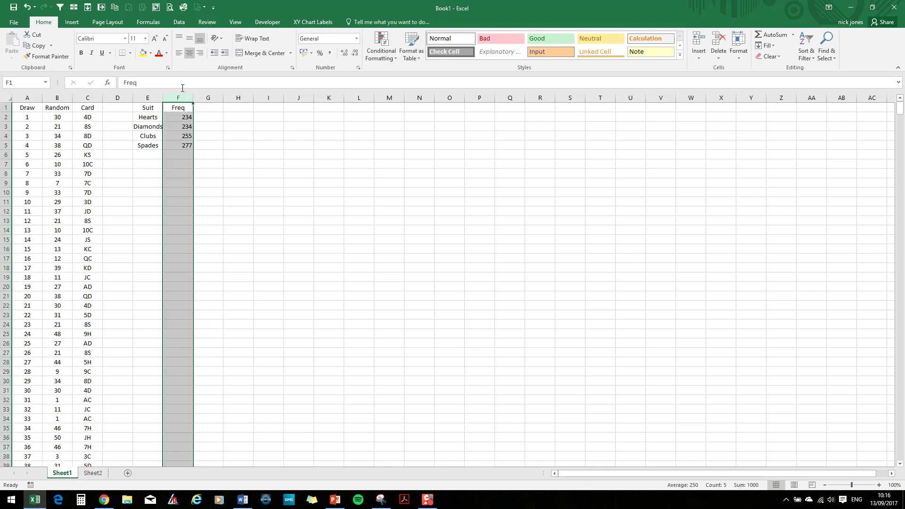
click(189, 56)
click(183, 201)
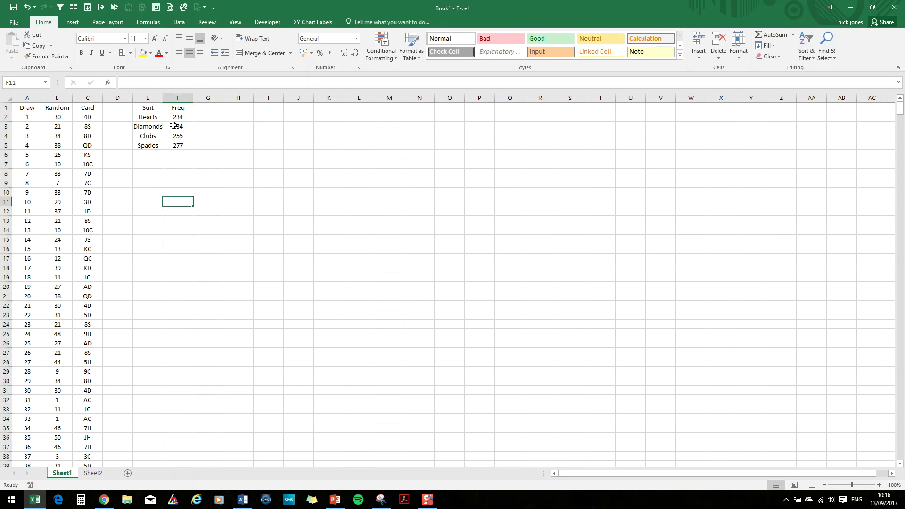
Insert a 2-D pie chart of the suit frequencies in F2:F5
drag(176, 117, 176, 145)
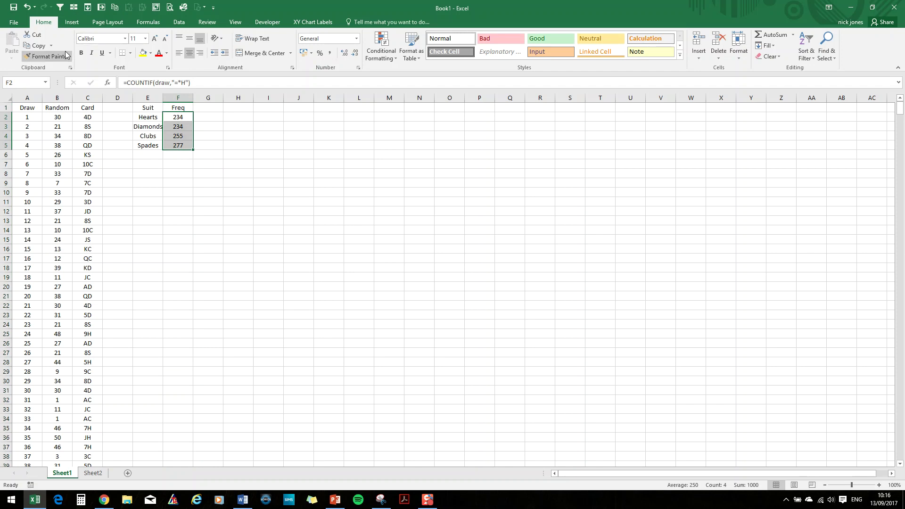
click(72, 23)
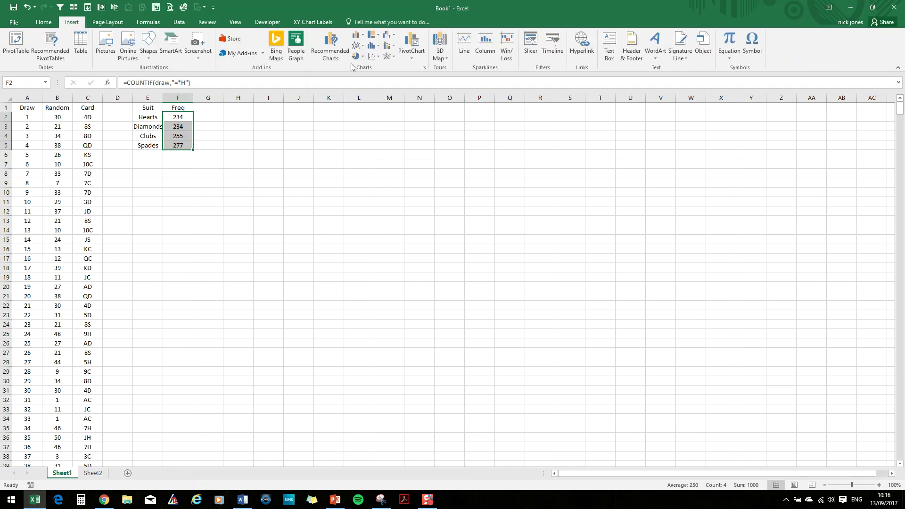
click(365, 61)
click(360, 81)
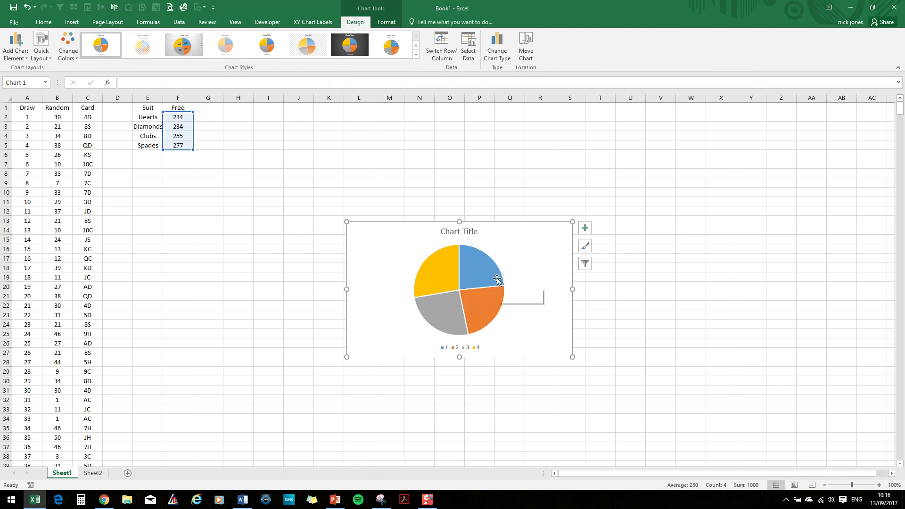
click(440, 304)
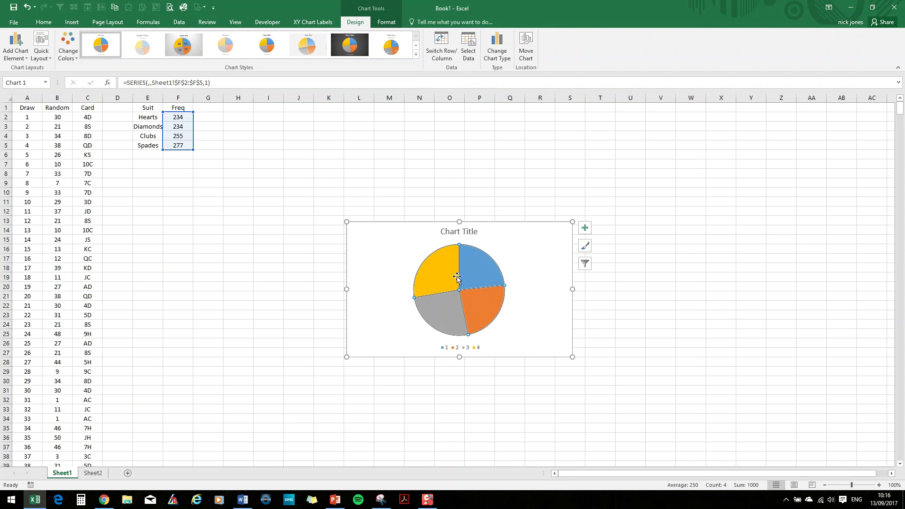
mouse_move(457, 277)
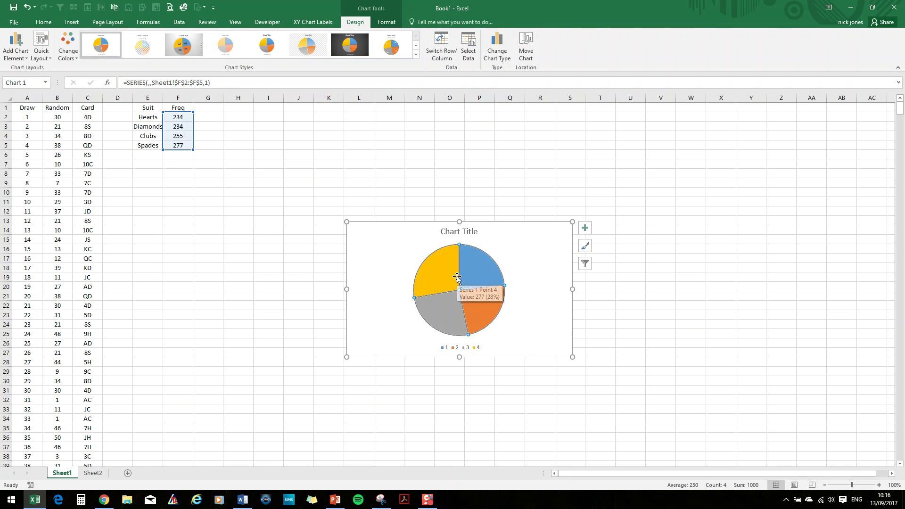
Set the pie chart's category labels to the suit names in E2:E5 via Select Data
right_click(434, 307)
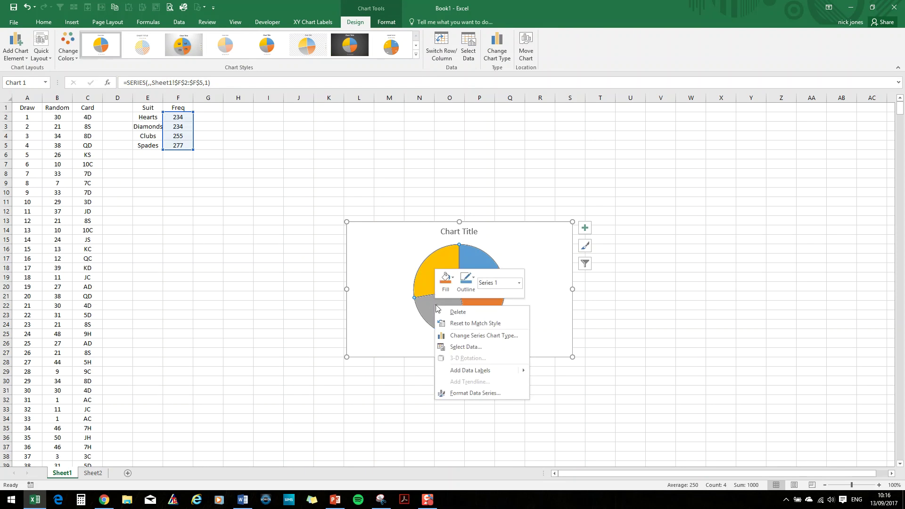
click(465, 346)
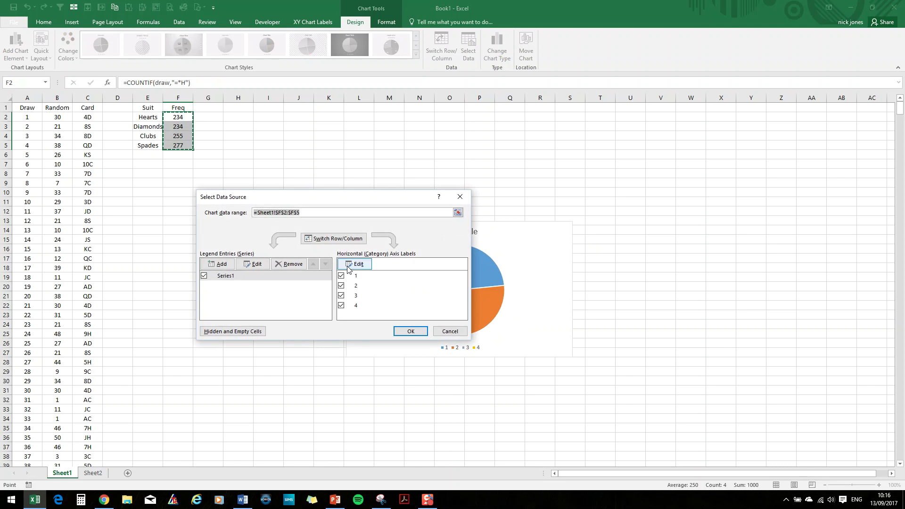
click(362, 269)
drag(146, 117, 147, 146)
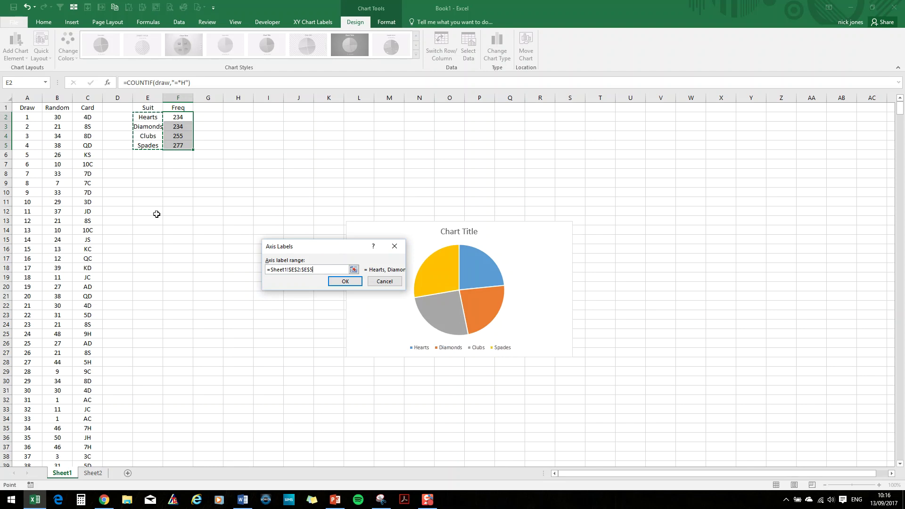
click(340, 281)
click(414, 332)
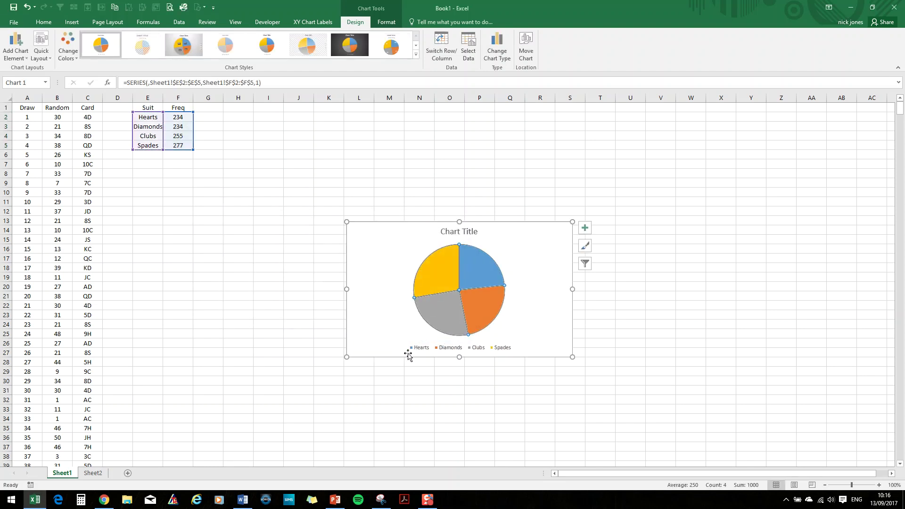
right_click(471, 273)
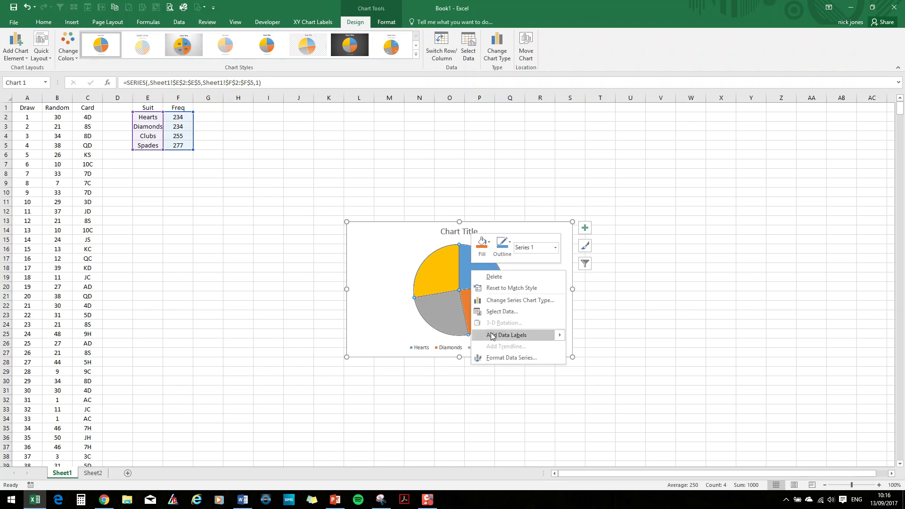
Add data callouts with suit names and percentages, then move the pie under the suit table
mouse_move(492, 335)
click(588, 347)
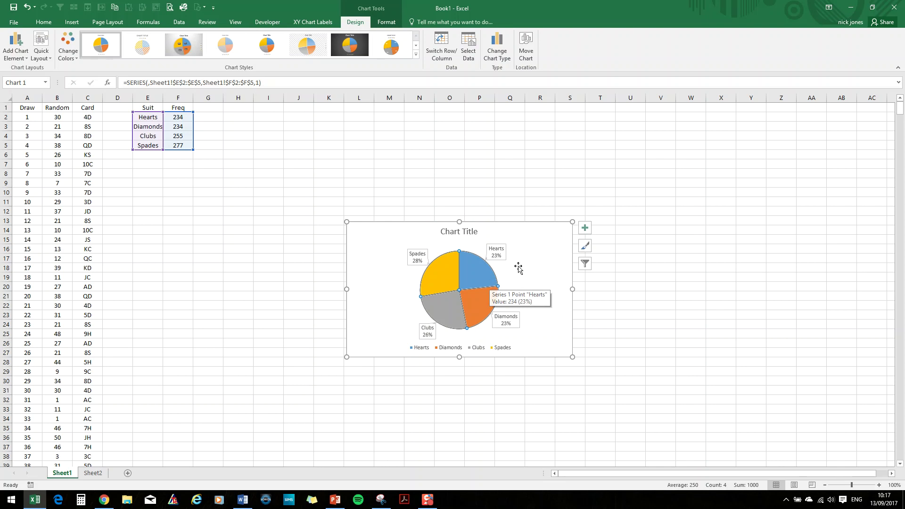
drag(533, 233, 317, 179)
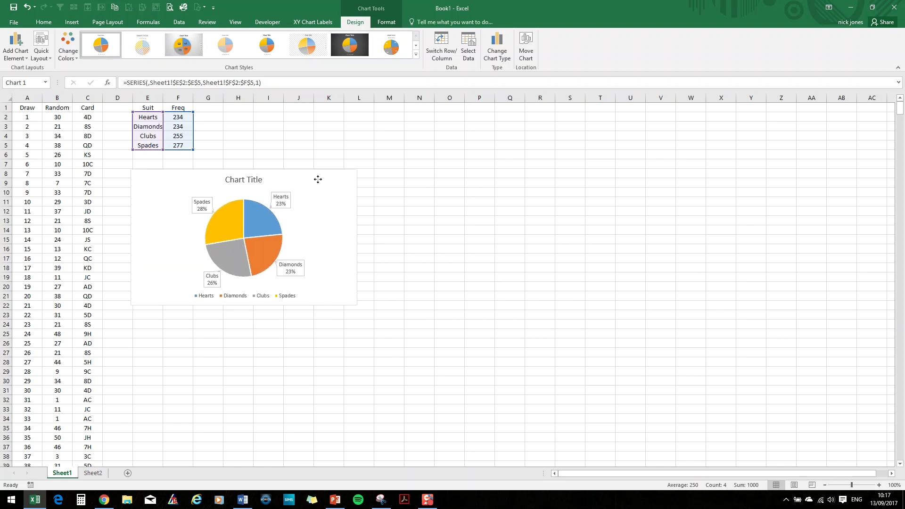
click(303, 342)
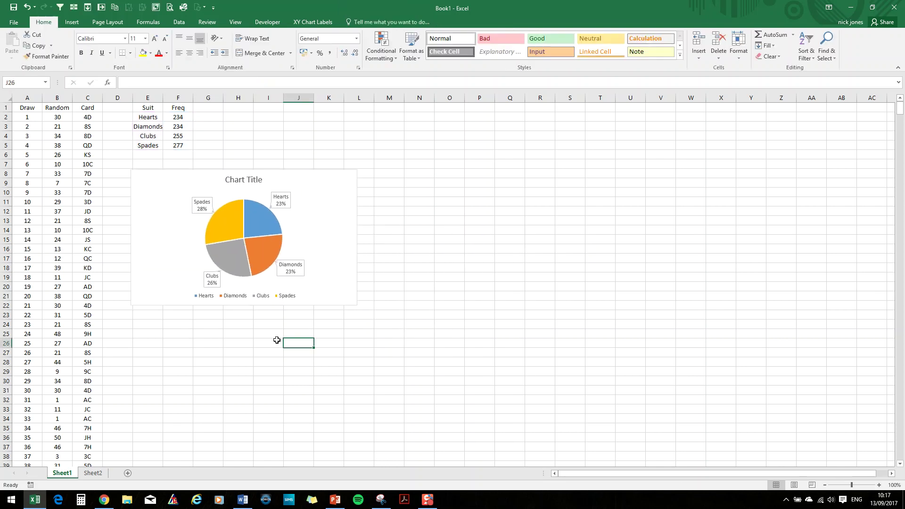
Draw a form button over G2:I6 and assign it a new Redraw macro that runs 'calculate'
click(267, 21)
click(195, 56)
click(194, 79)
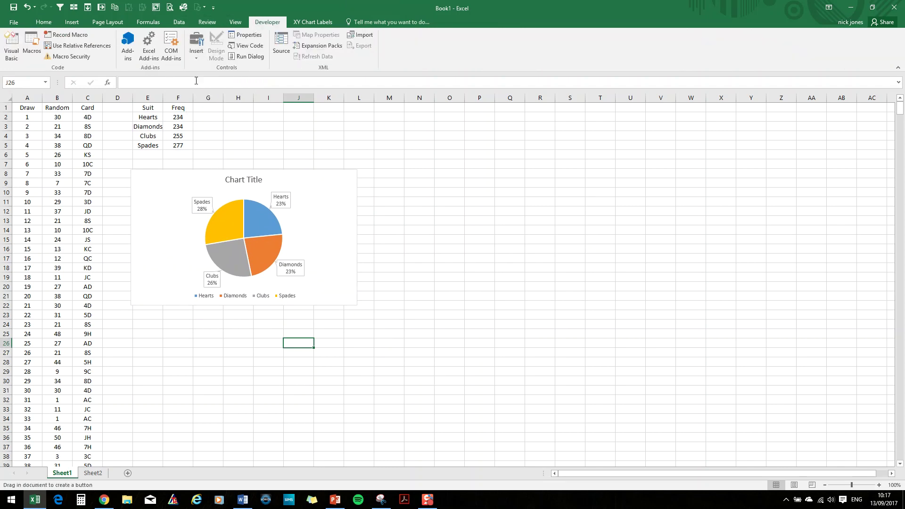
drag(220, 113, 276, 159)
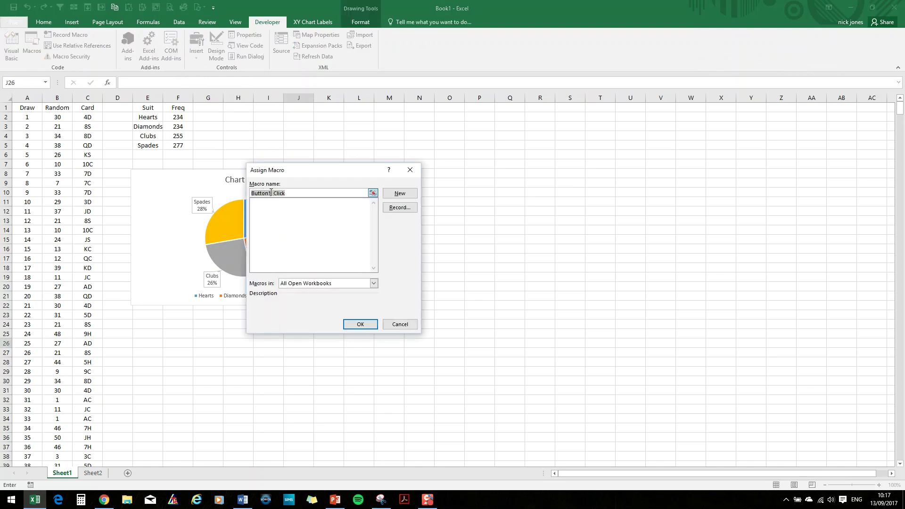
text(Redraw)
click(400, 193)
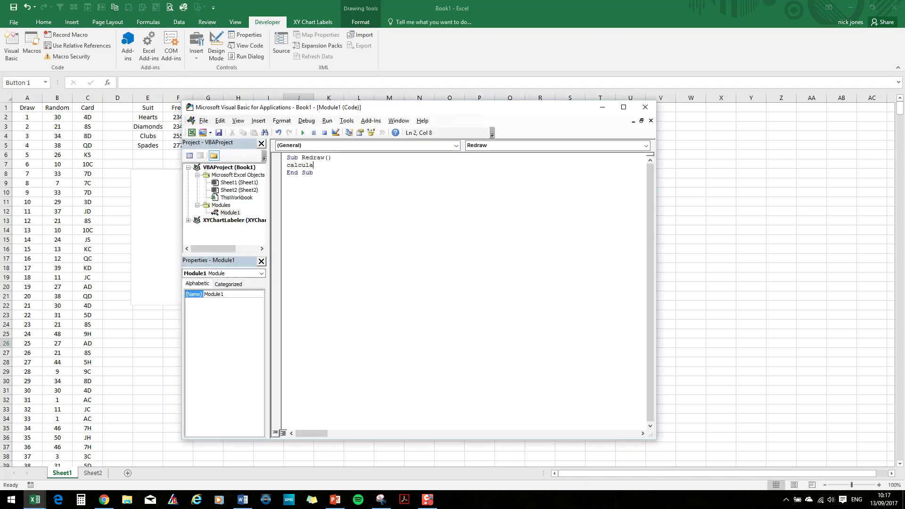
click(644, 107)
Replace the button's default caption with the label 'Redraw'
click(259, 134)
click(216, 134)
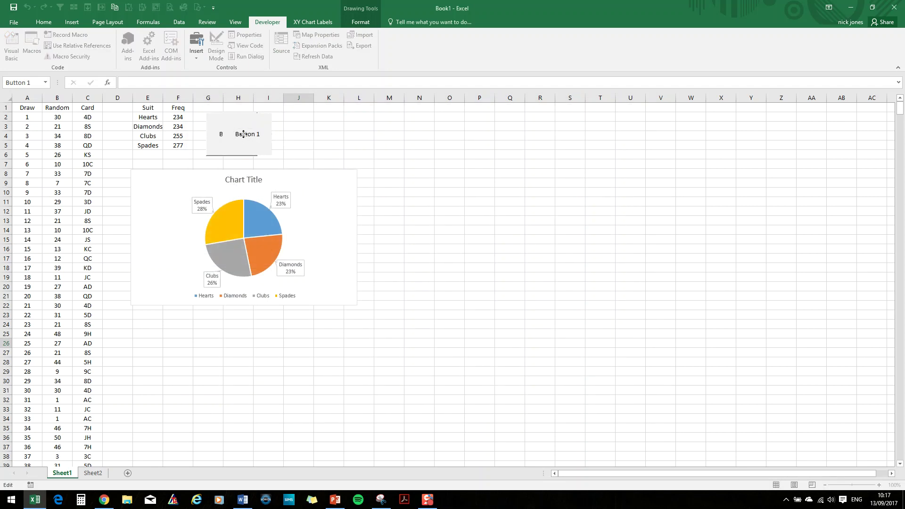
click(254, 134)
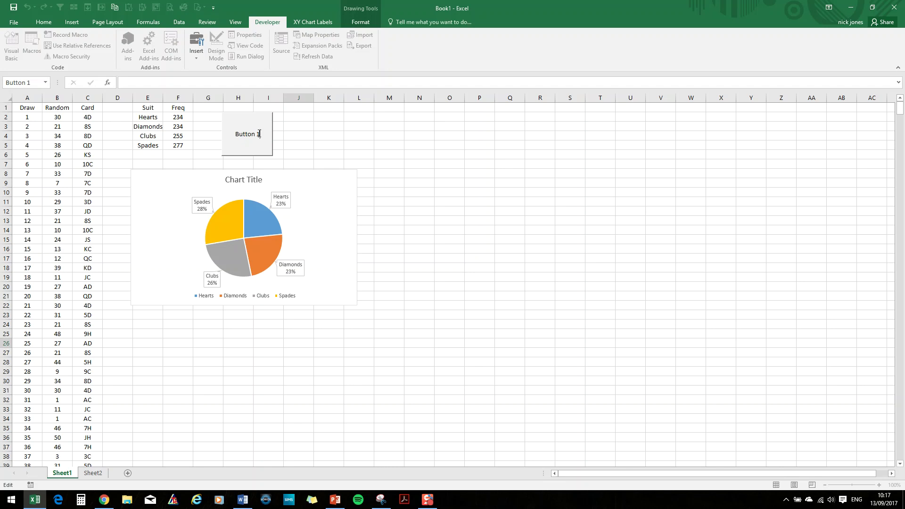
drag(259, 133, 224, 134)
text(Redraw)
Rerun the Redraw macro repeatedly until suit counts read 260, 240, 245, 255 with pie percentages 26%, 24%, 24%, 26%
click(343, 135)
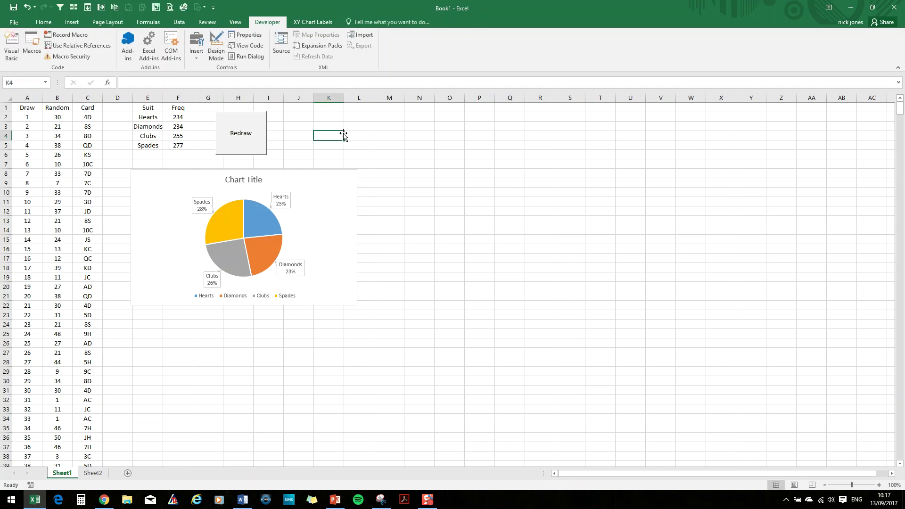
click(240, 143)
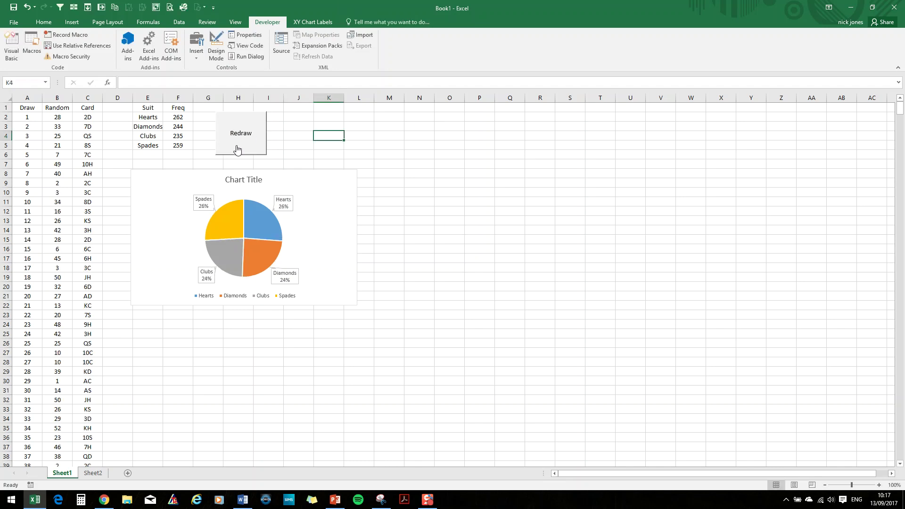
click(236, 148)
click(236, 149)
click(237, 149)
click(237, 149)
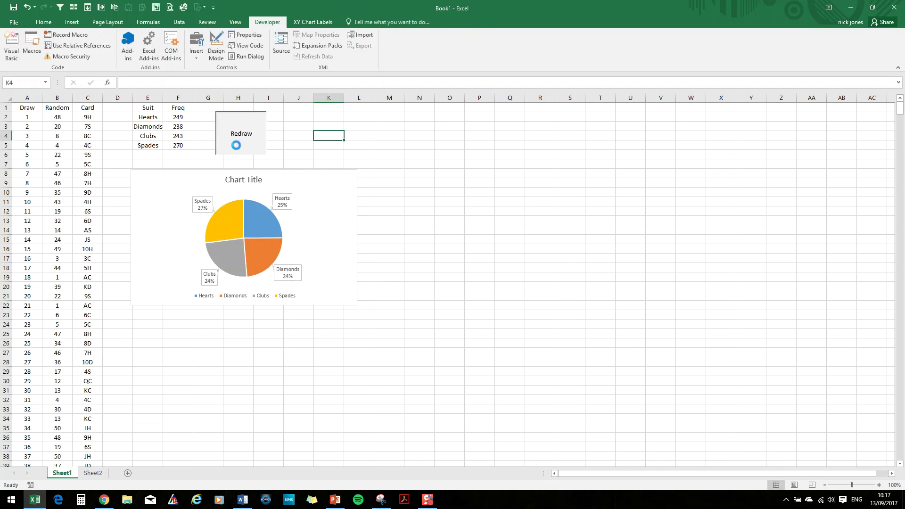
click(237, 149)
click(237, 149)
click(237, 150)
click(237, 149)
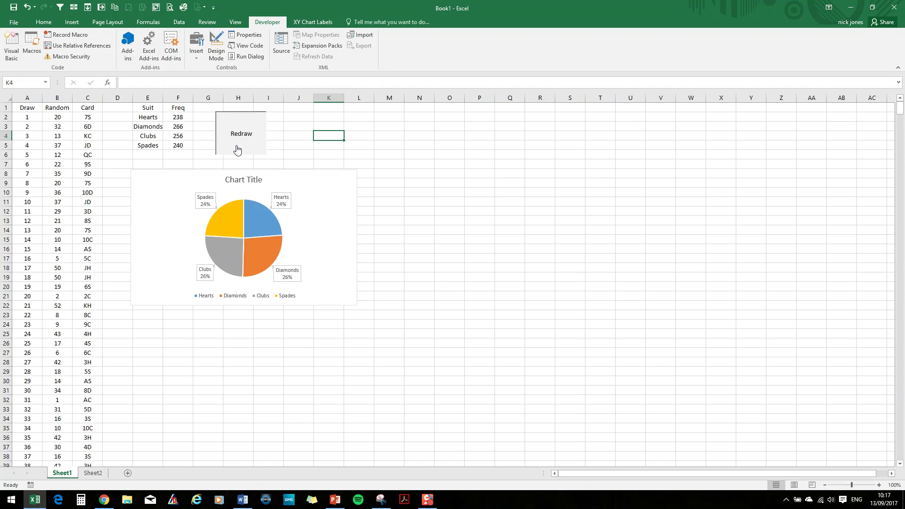
click(237, 149)
click(237, 149)
click(237, 150)
click(237, 149)
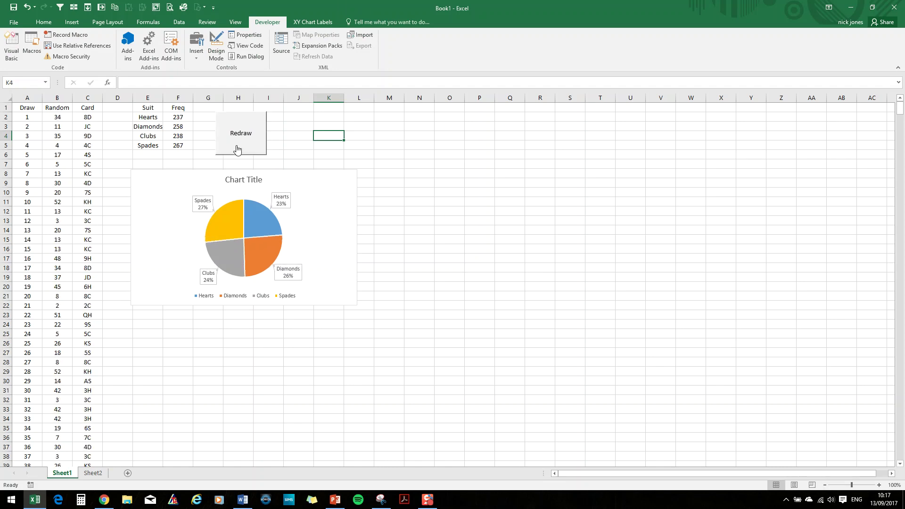
click(237, 150)
click(237, 150)
click(237, 149)
click(237, 150)
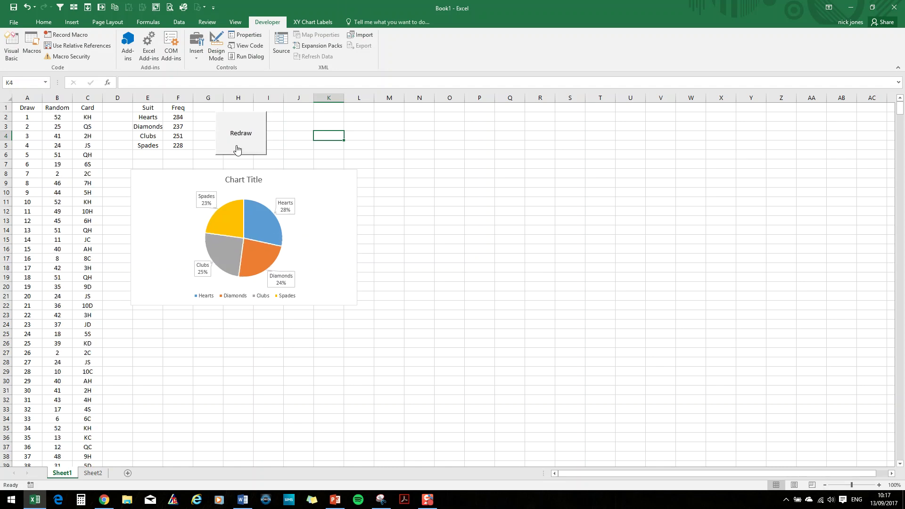
click(237, 150)
click(237, 149)
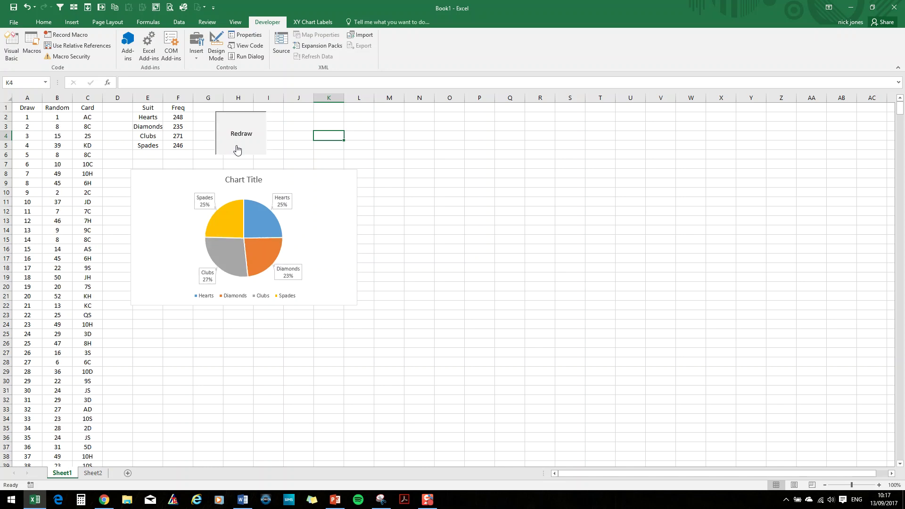
click(237, 149)
click(237, 149)
click(237, 149)
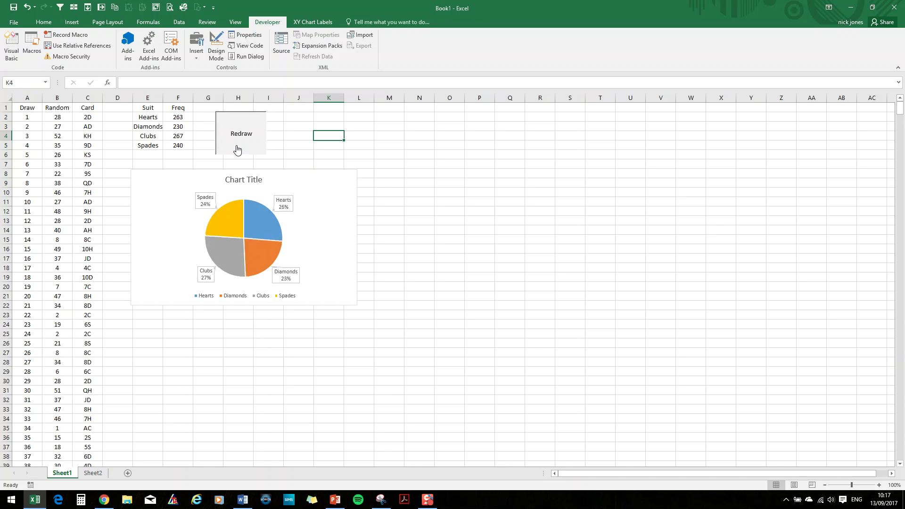
click(237, 149)
click(237, 149)
click(237, 150)
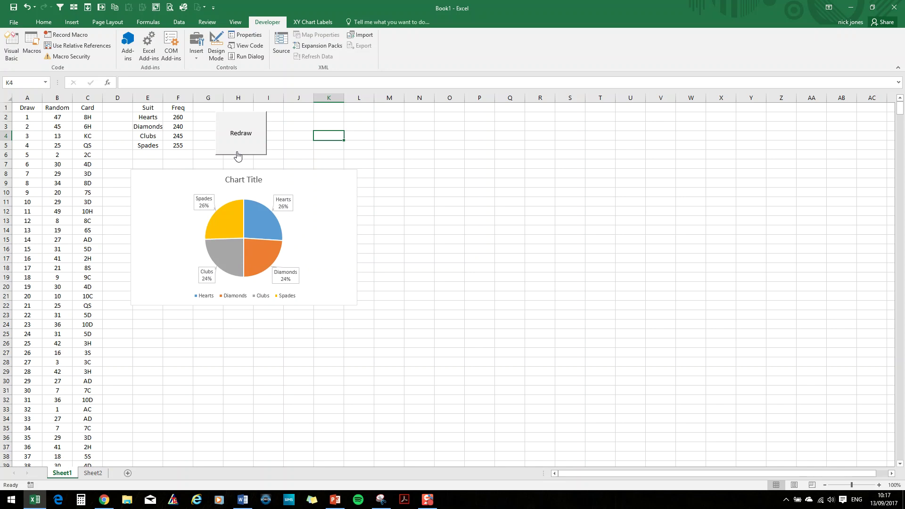
click(449, 212)
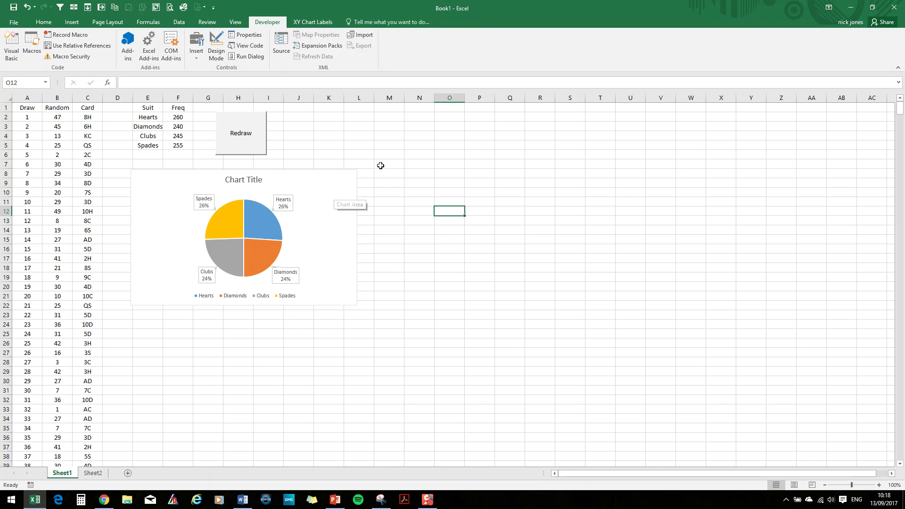
Enter the headers 'Value' in N1 and 'Freq' in O1
click(424, 107)
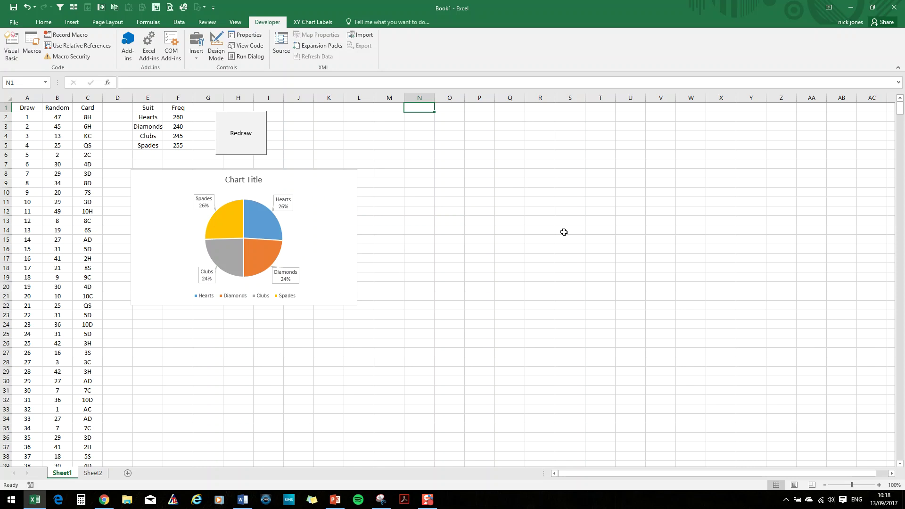
text(Value)
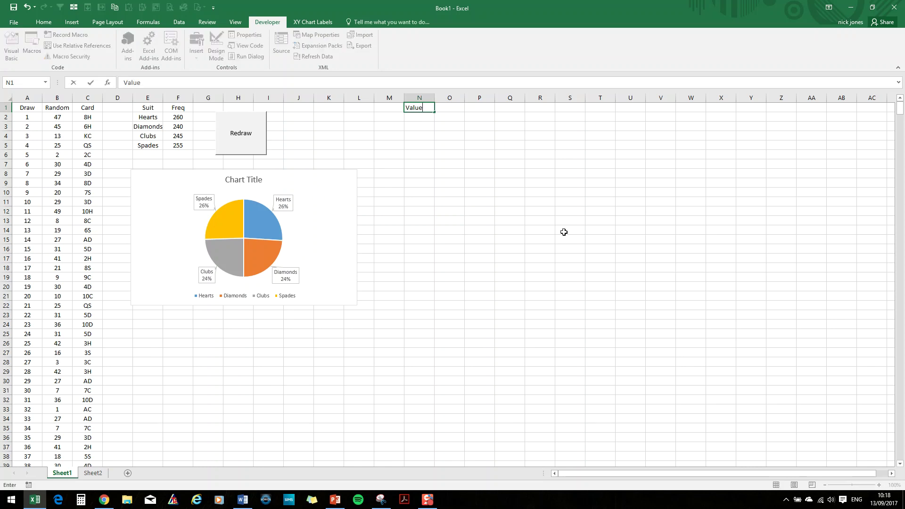
key(Tab)
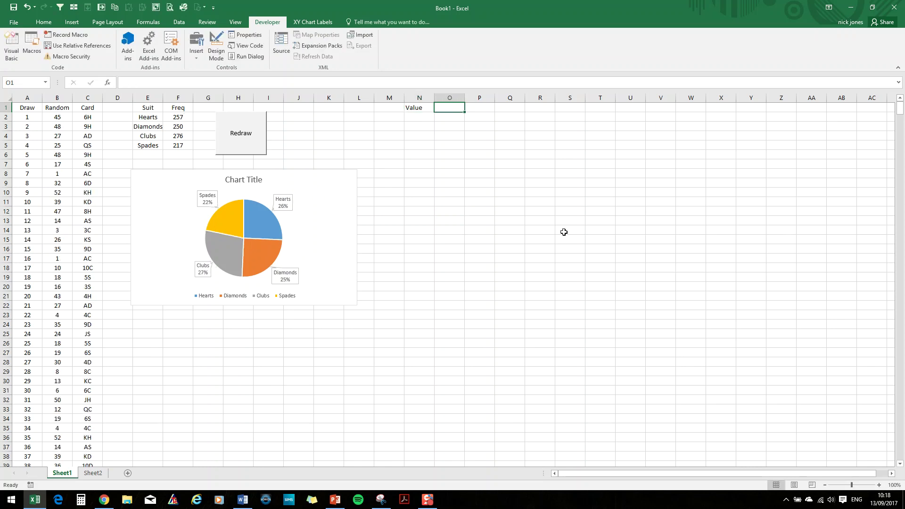
text(Freq)
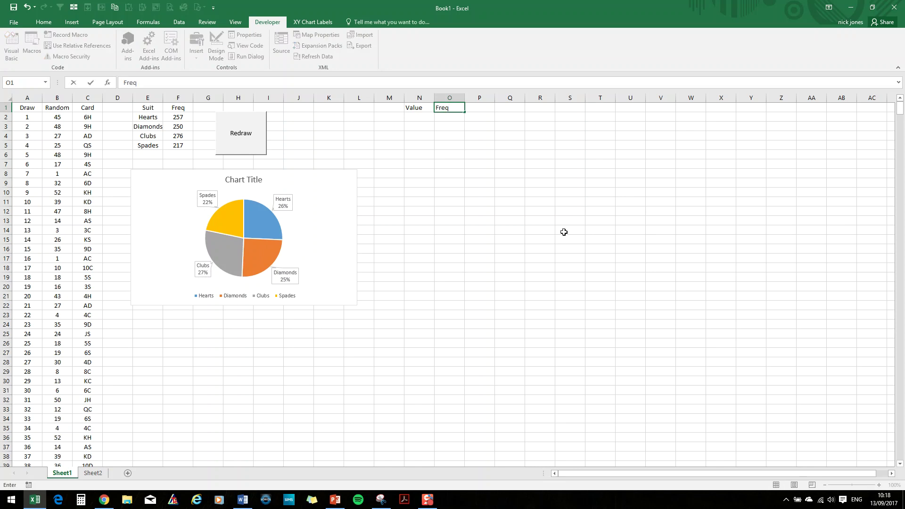
key(Return)
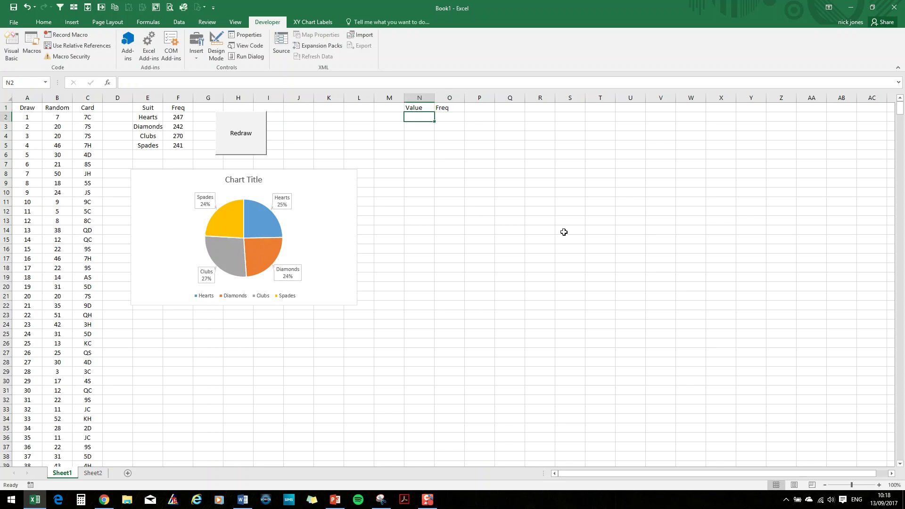
List the card values A, 2, 3, 4, 5, 6, 7, 8, 9, 10, J, Q, K down N2:N14
text(A)
key(Return)
text(2)
key(Return)
text(3)
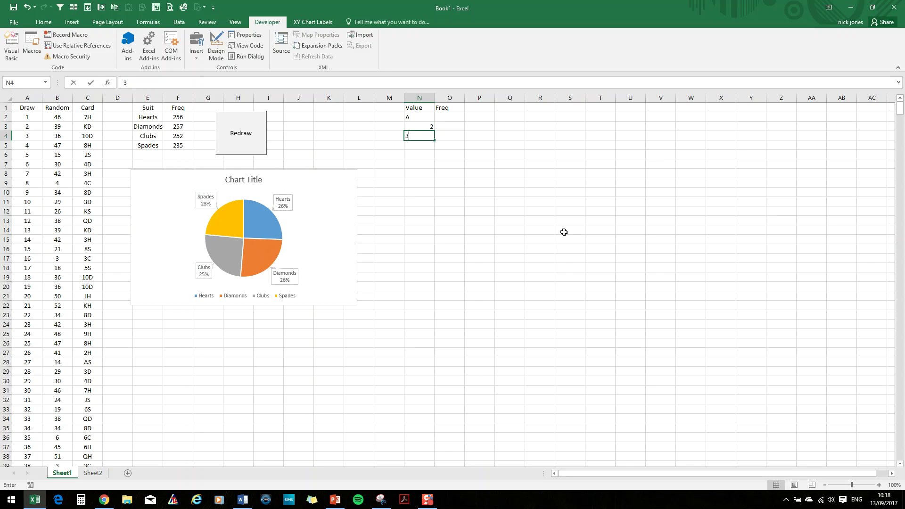
key(Return)
text(4)
key(Return)
text(5)
key(Return)
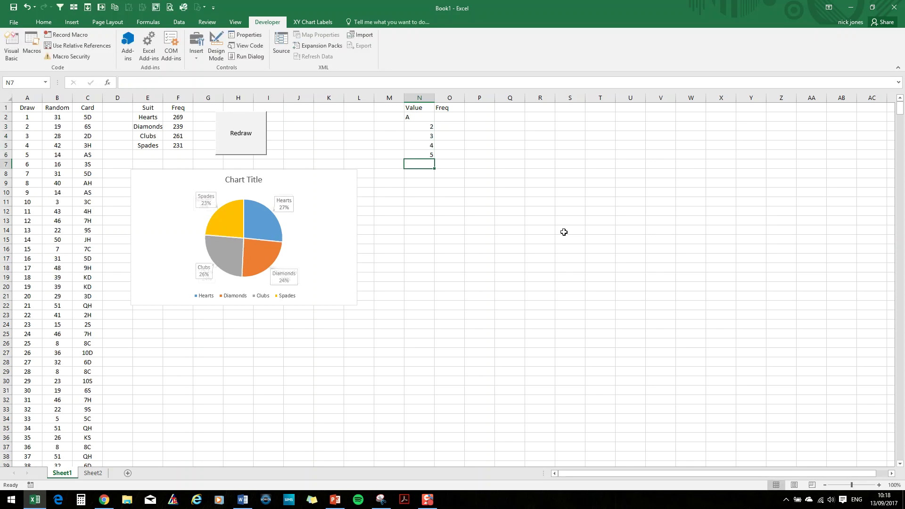
text(6)
key(Return)
text(7)
key(Return)
text(8)
key(Return)
text(9)
key(Return)
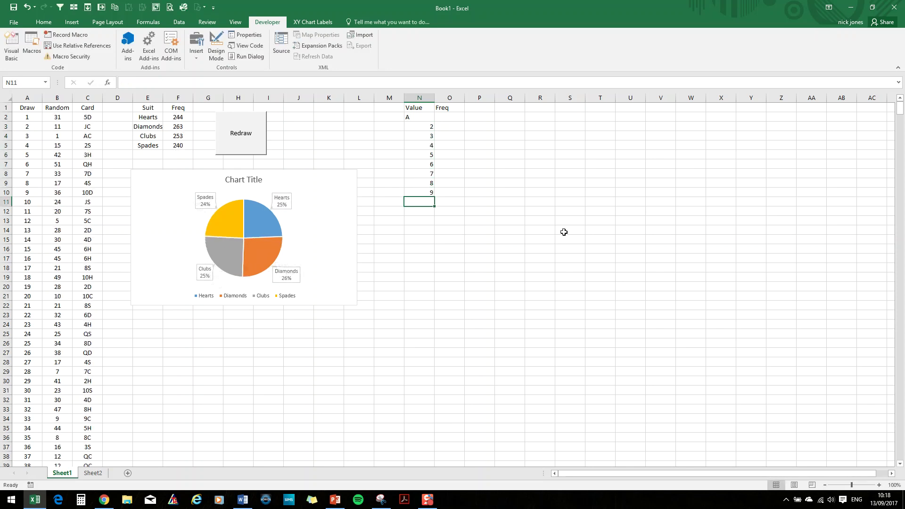
text(10)
key(Return)
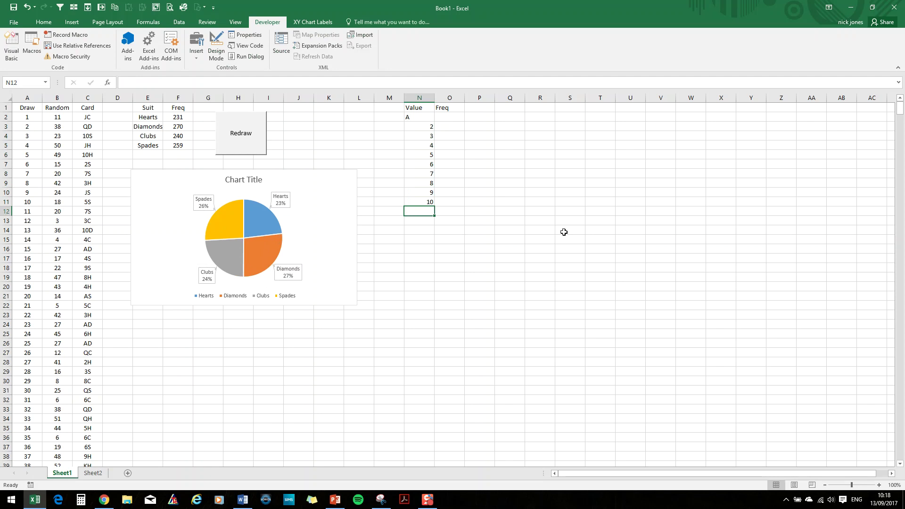
text(J)
key(Return)
text(Q)
key(Return)
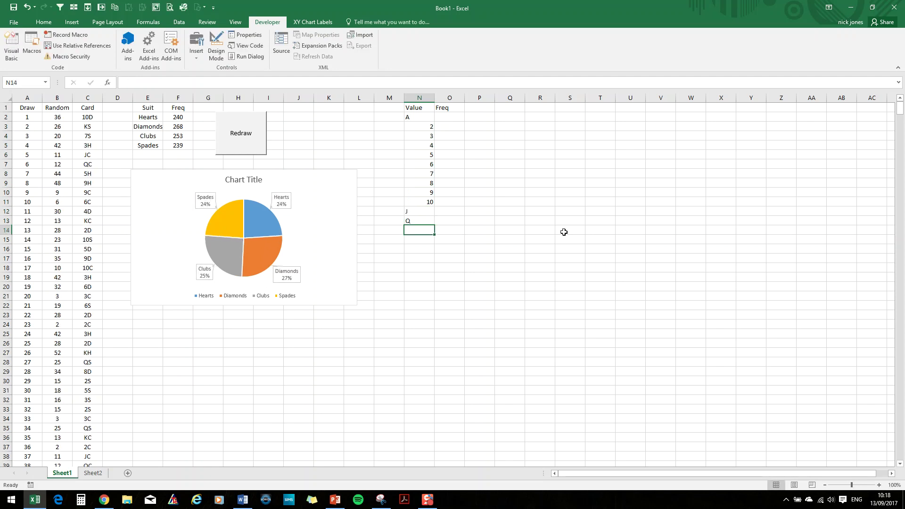
text(K)
key(Return)
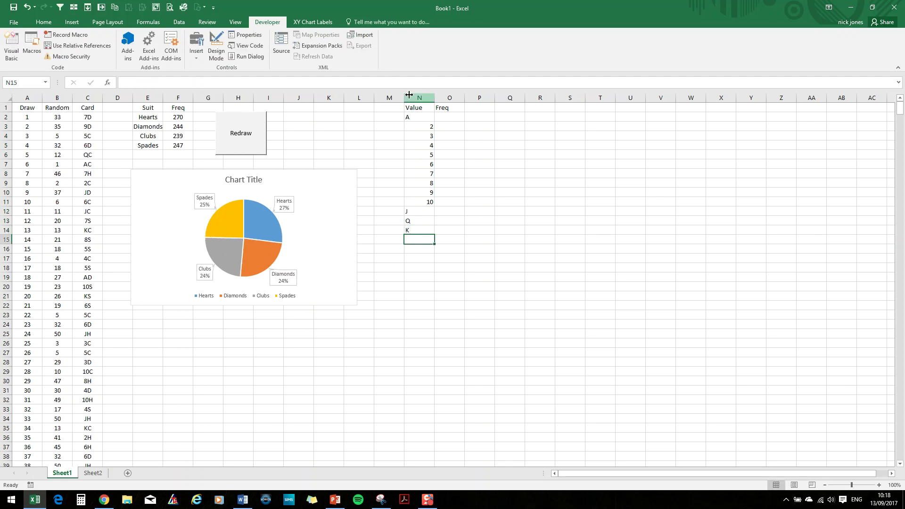
Centre the contents of columns N and O
drag(409, 95, 421, 95)
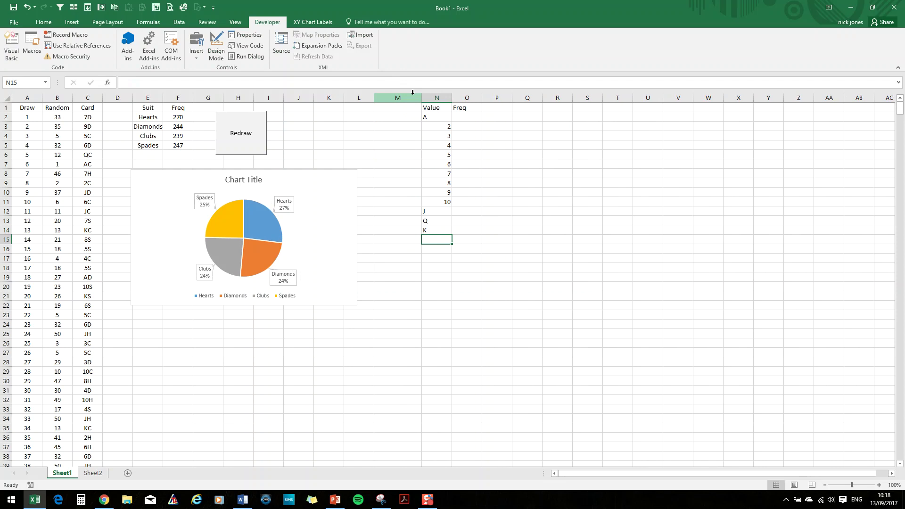
click(24, 8)
click(419, 97)
drag(433, 98, 449, 97)
click(44, 22)
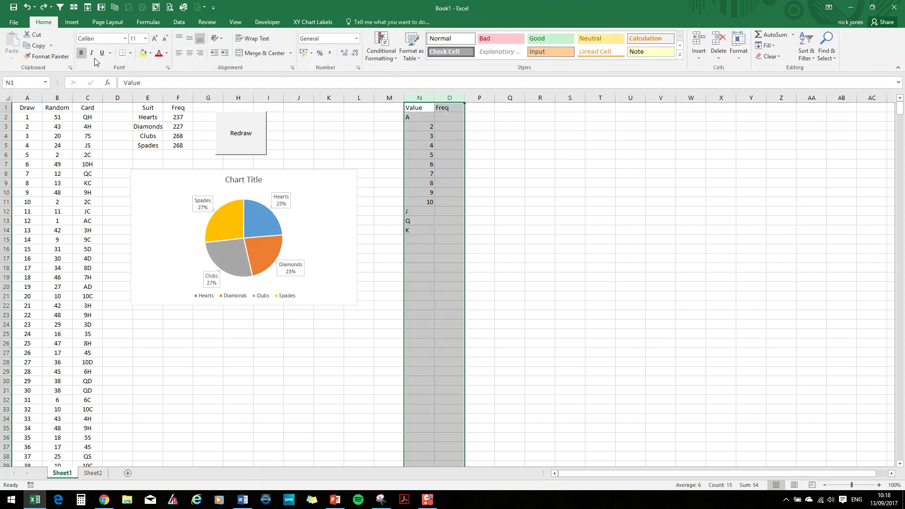
click(189, 53)
click(428, 250)
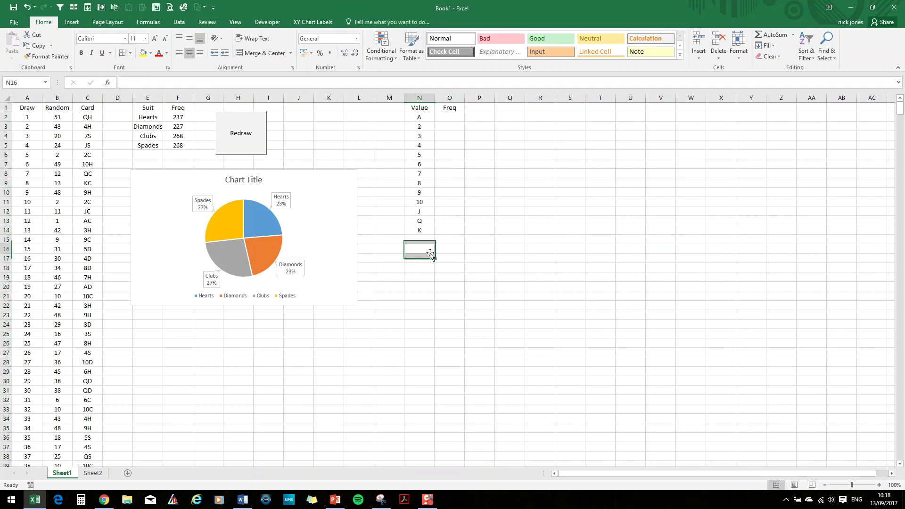
click(443, 120)
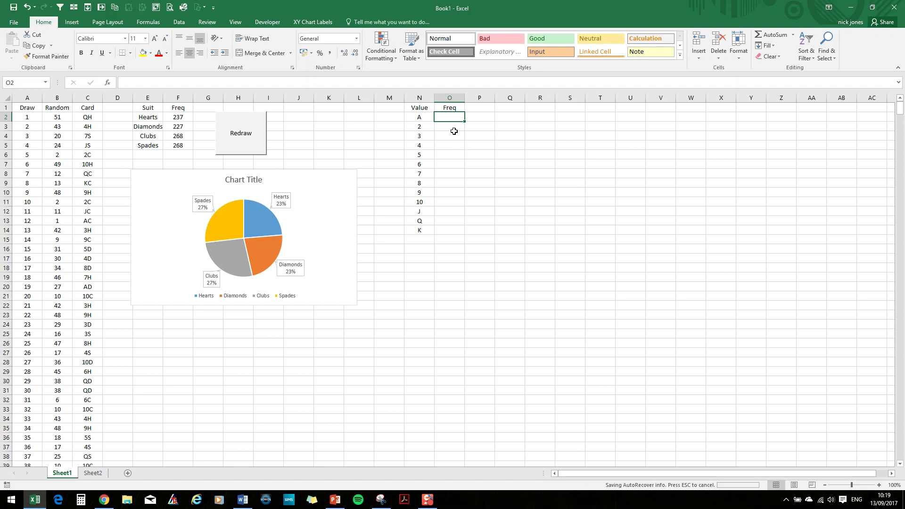
Enter =COUNTIF(draw,"=A*") in O2 and copy it down through O14
text(=)
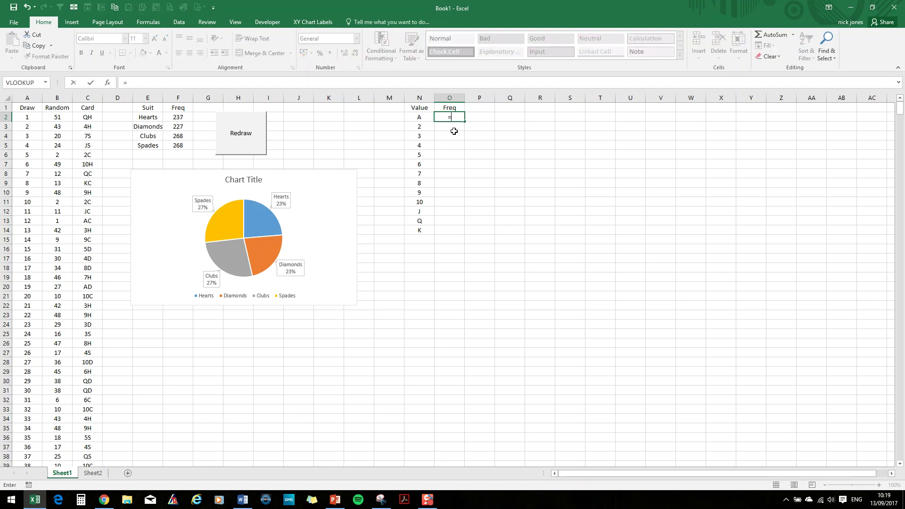
text(COUNTIF()
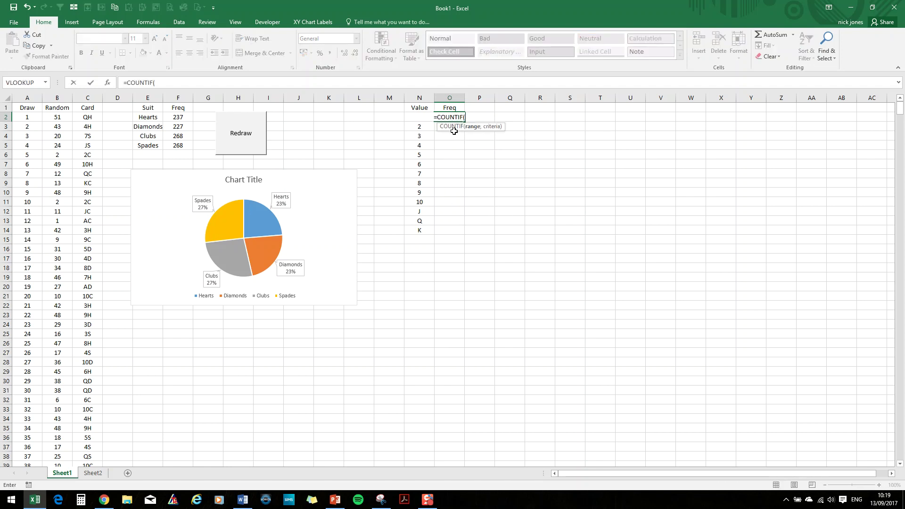
text(DRAW)
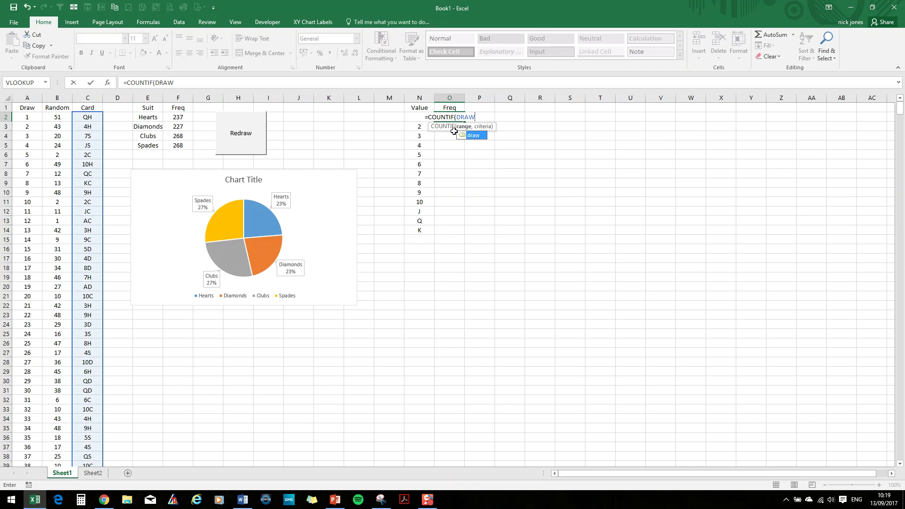
text(,")
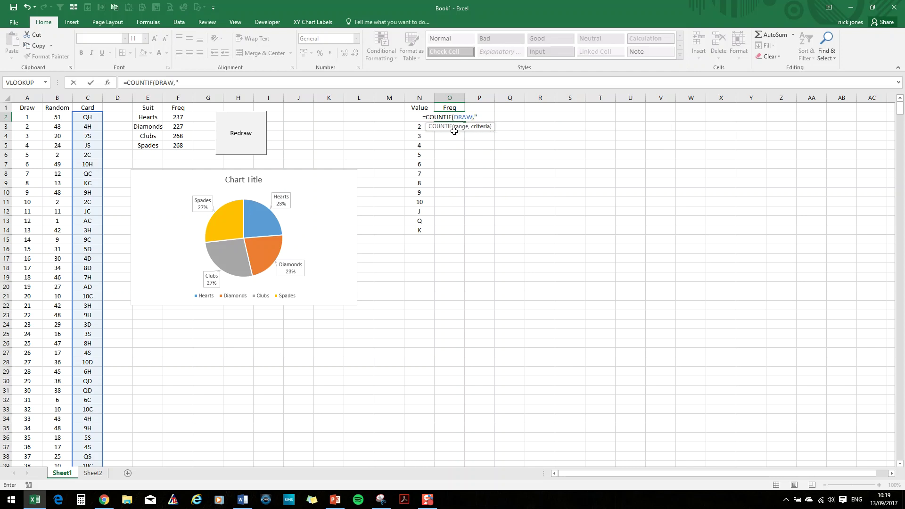
text(=)
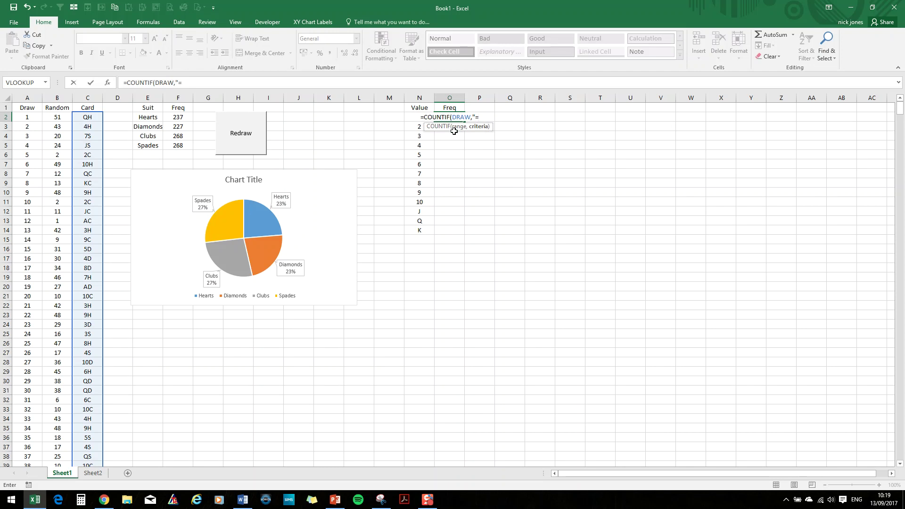
text(A)
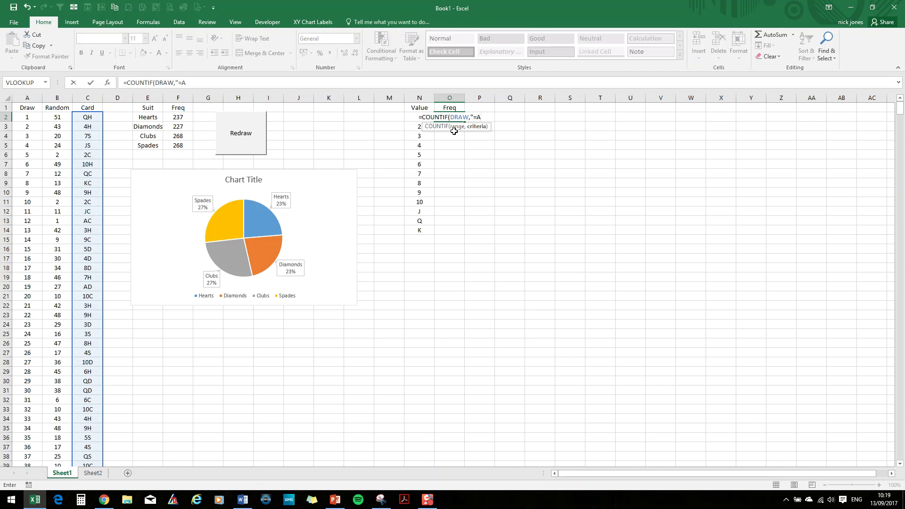
text(*)
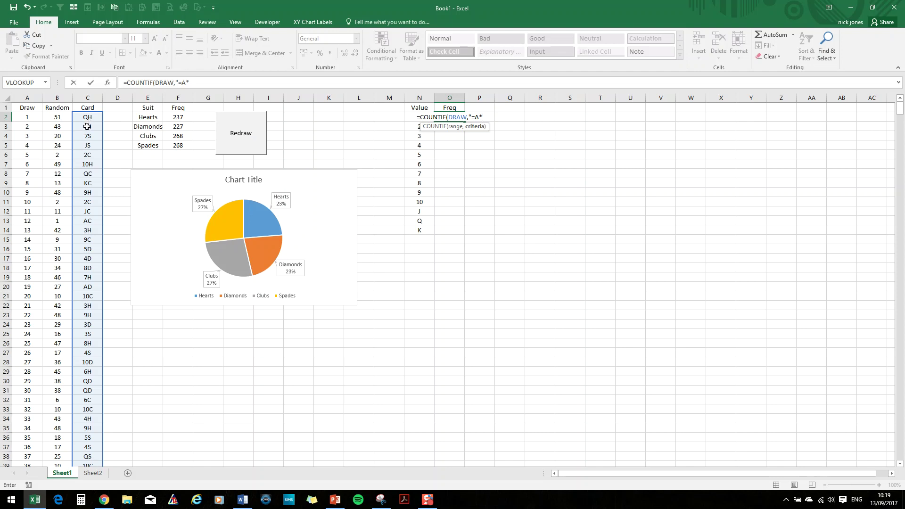
text(")
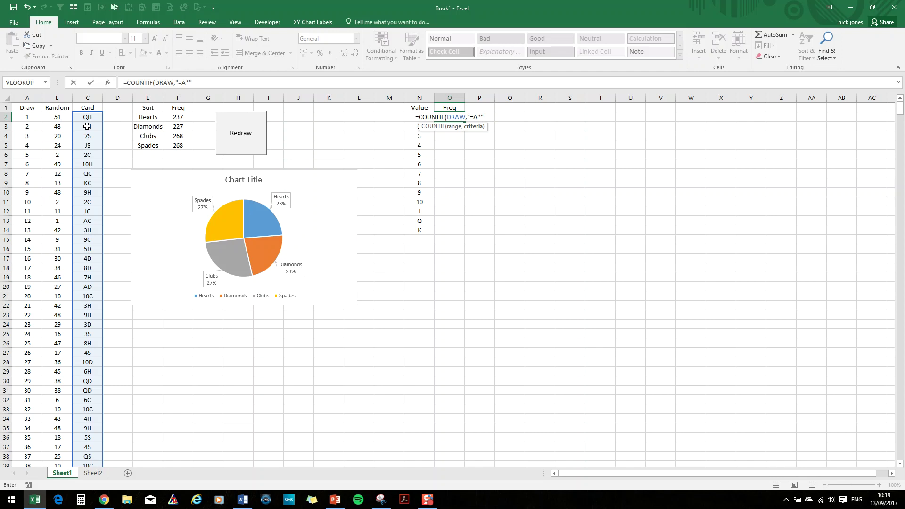
text())
key(Return)
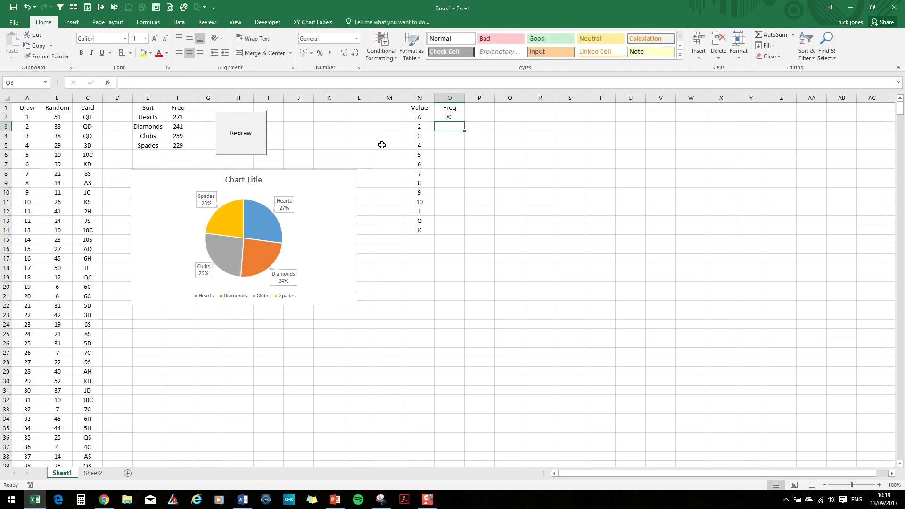
click(452, 116)
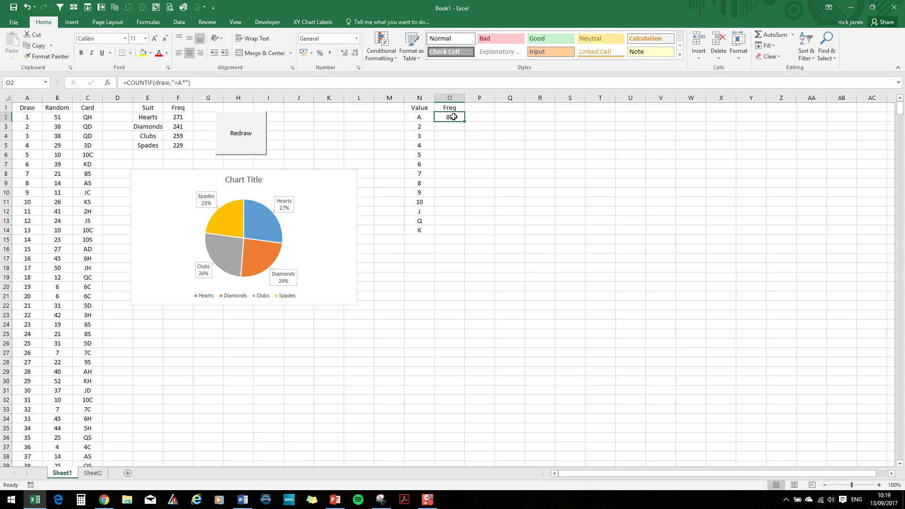
drag(453, 116, 445, 230)
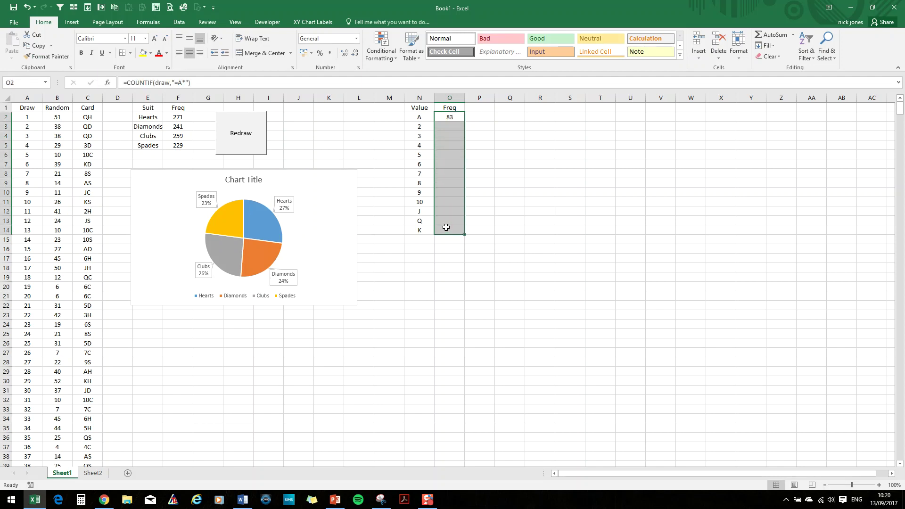
click(87, 6)
Change the copied criteria in O3:O7 to count card values 2, 3, 4, 5 and 6
click(445, 126)
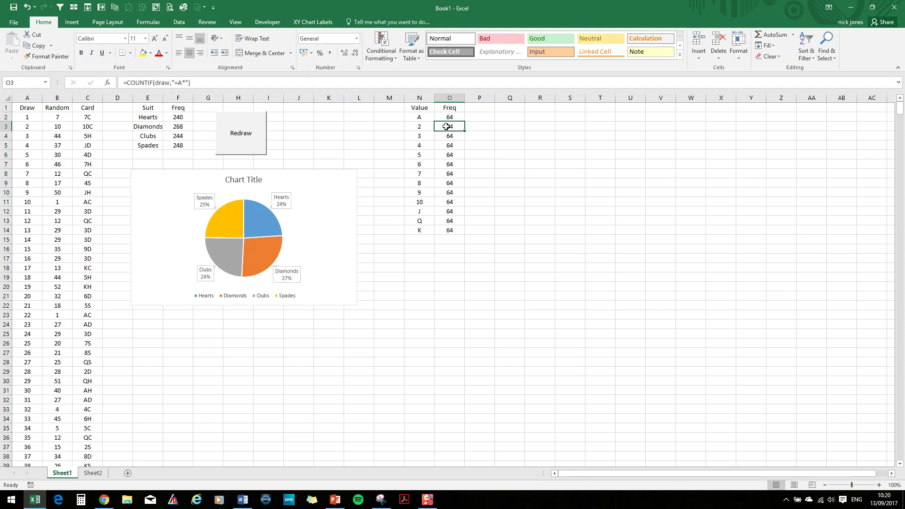
click(182, 82)
key(BackSpace)
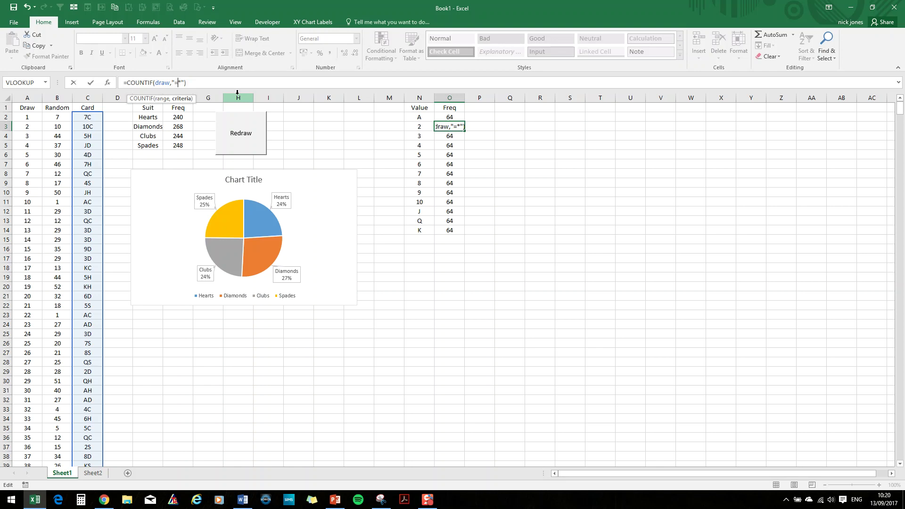
text(2)
key(Return)
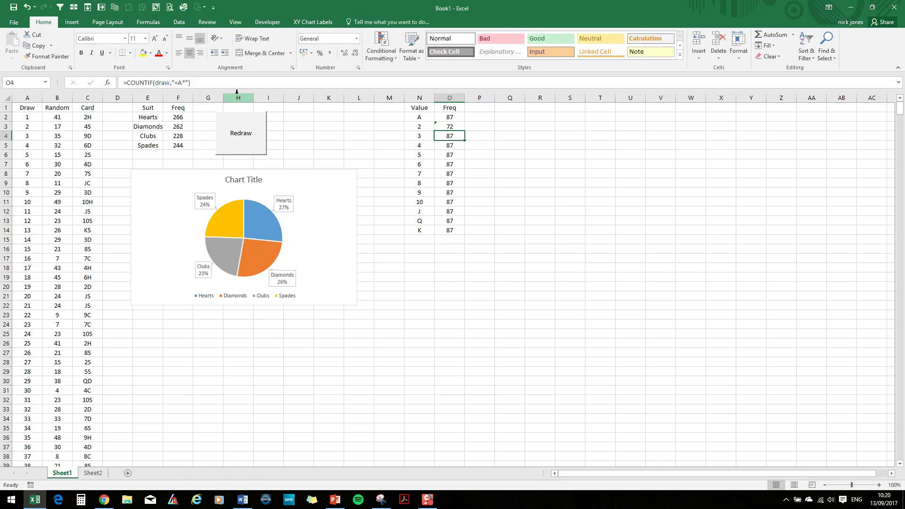
click(183, 83)
key(BackSpace)
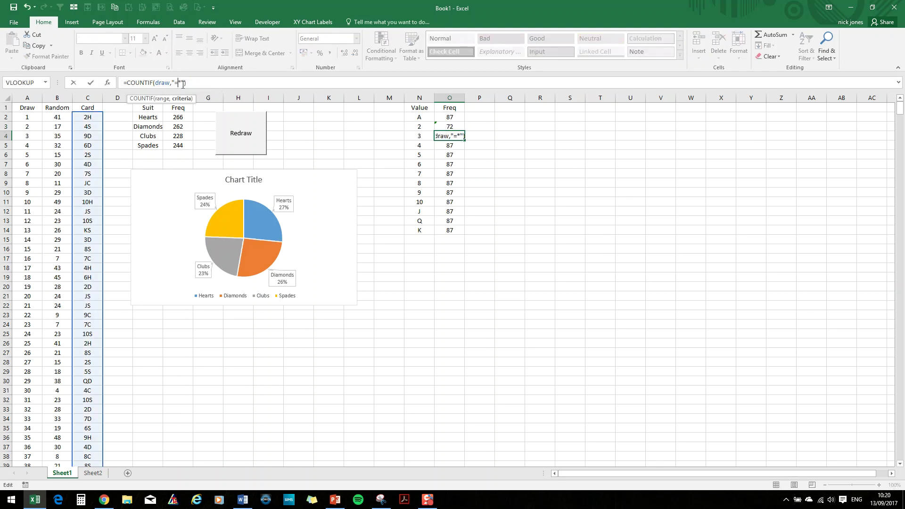
text(3)
key(Return)
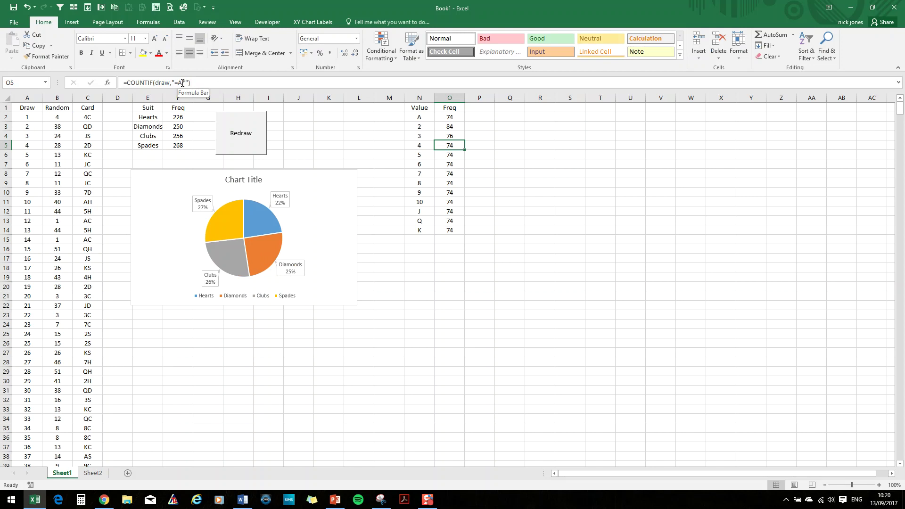
click(183, 83)
key(BackSpace)
text(4)
key(Return)
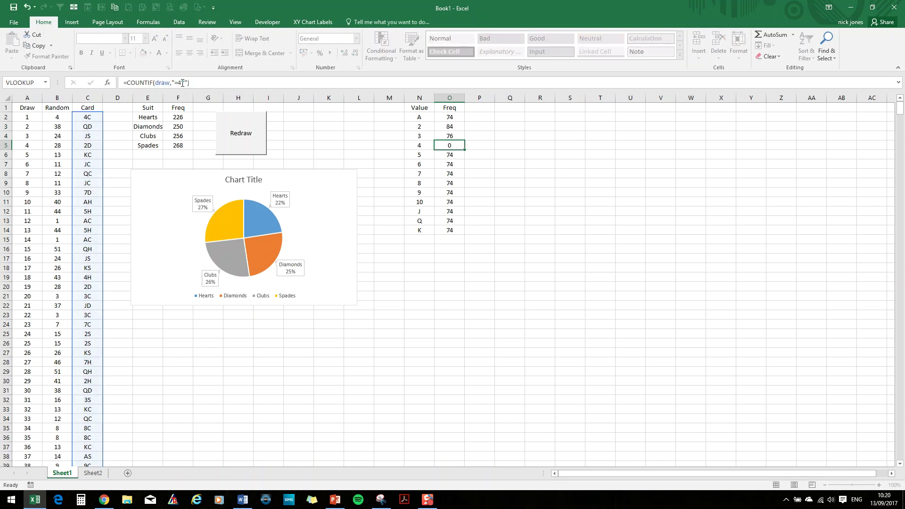
click(182, 83)
key(BackSpace)
text(5)
key(Return)
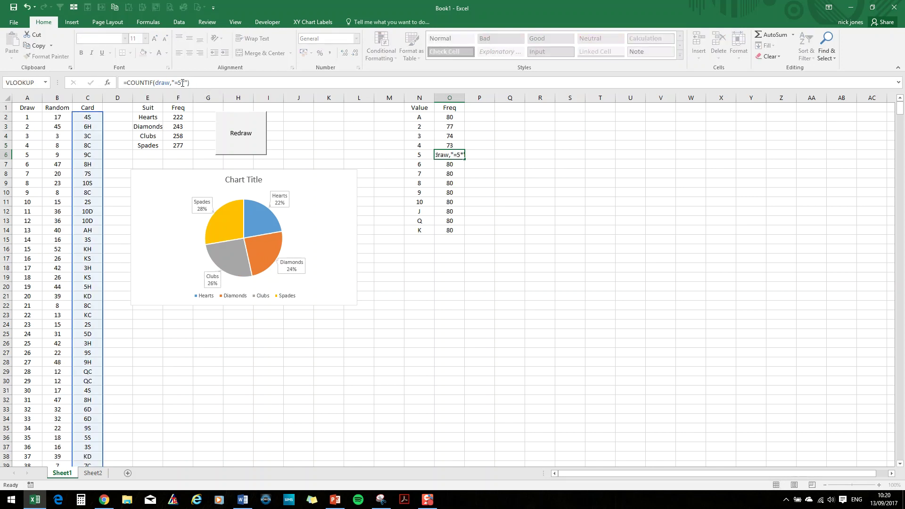
click(183, 83)
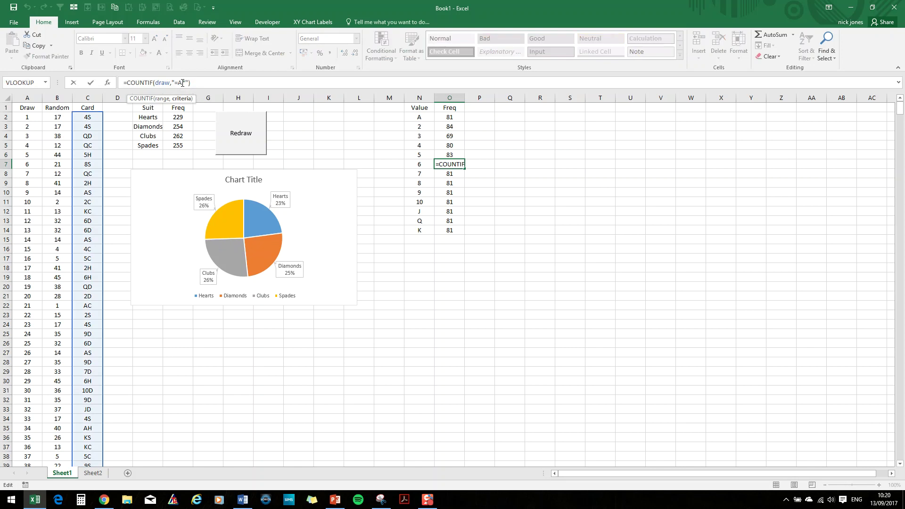
key(BackSpace)
text(6)
key(Return)
Change the criteria in O8:O14 to count card values 7, 8, 9, 10, J, Q and K
click(181, 83)
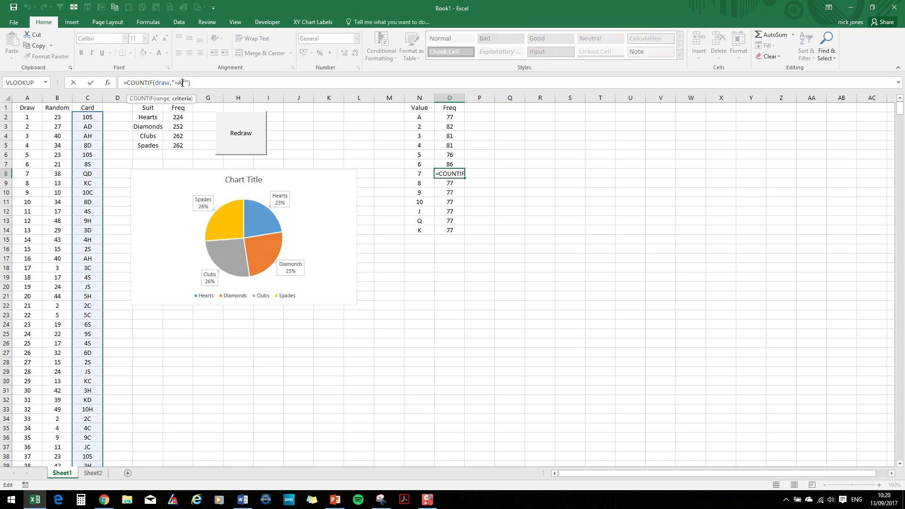
key(BackSpace)
key(Return)
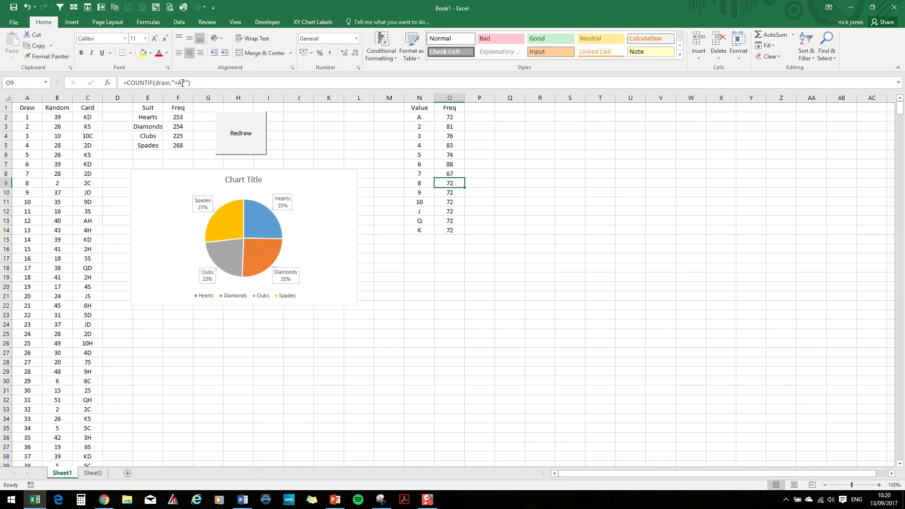
click(182, 83)
key(BackSpace)
text(8)
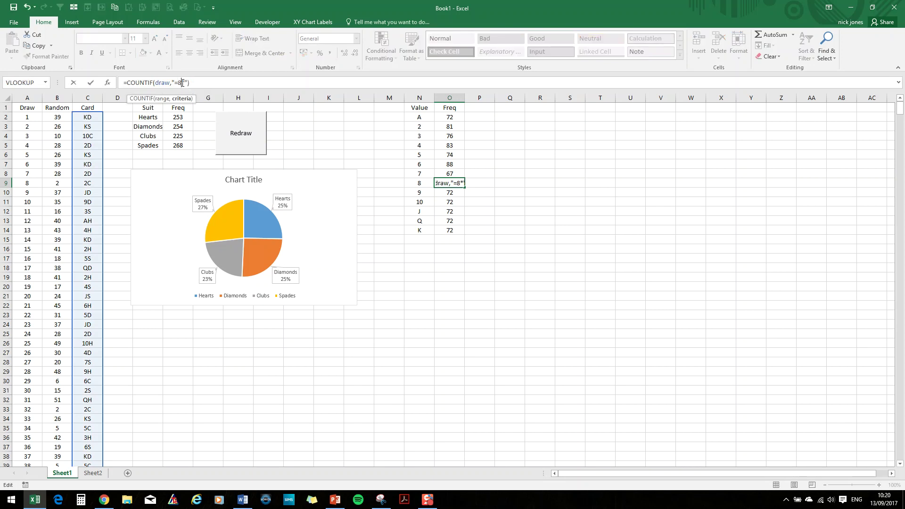
key(Return)
click(182, 83)
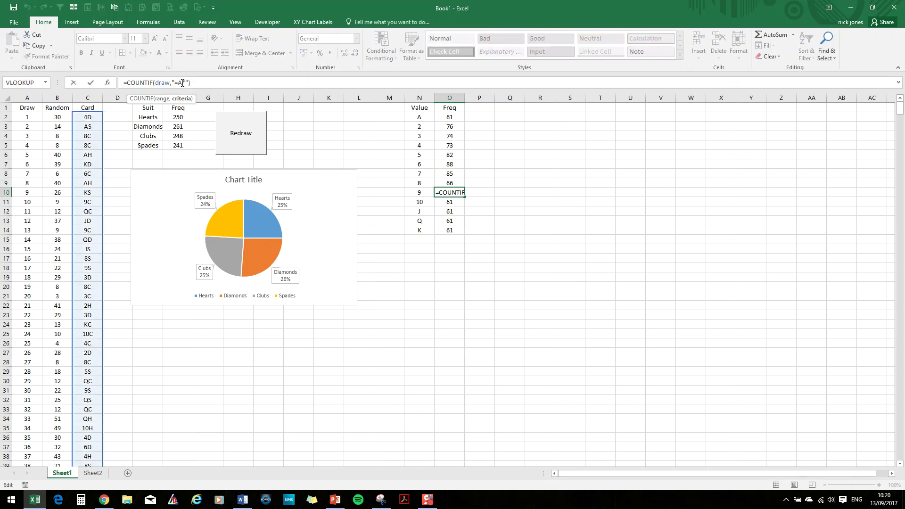
key(BackSpace)
key(Return)
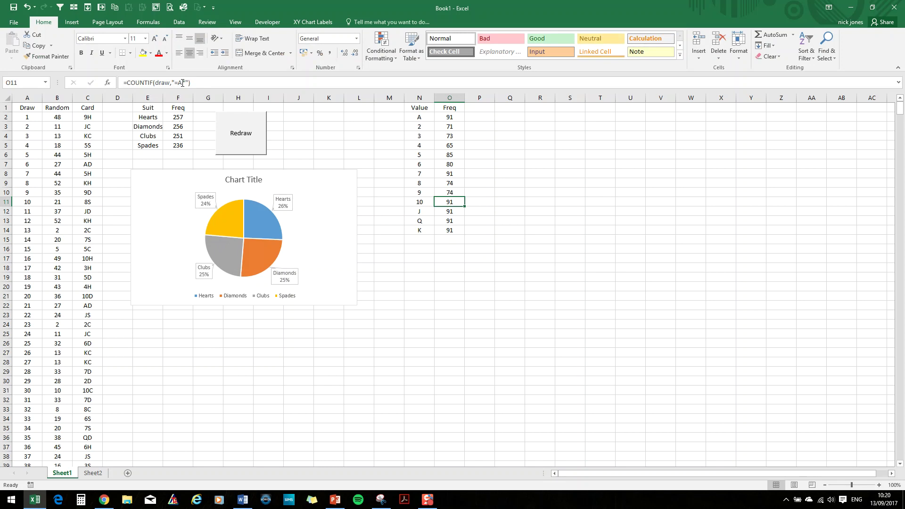
click(182, 82)
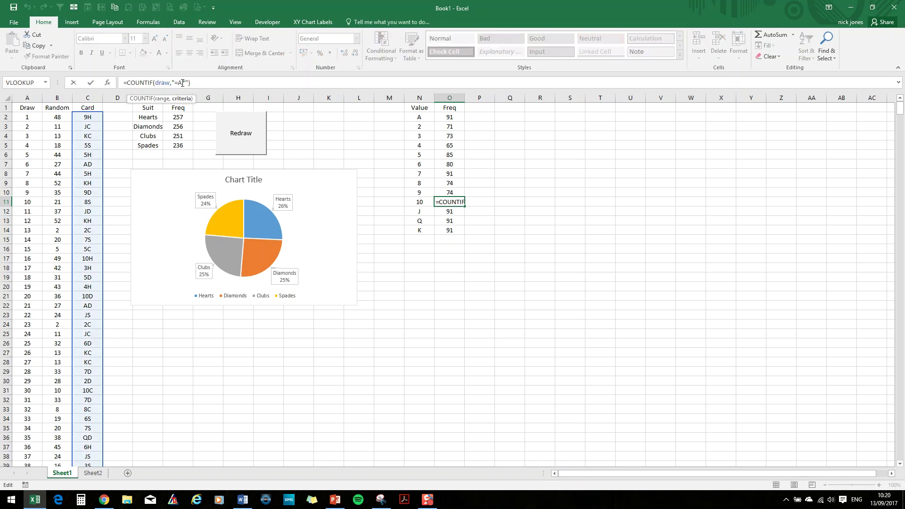
key(BackSpace)
text(1)
key(Return)
click(182, 83)
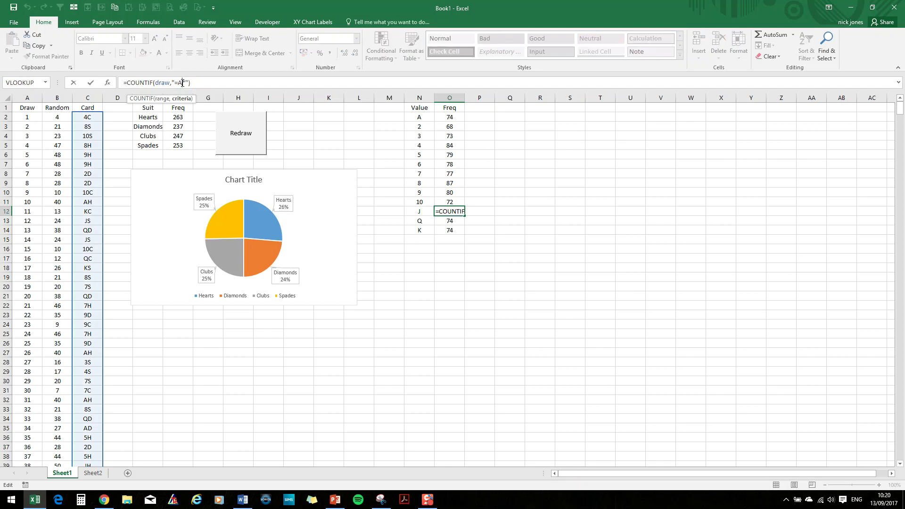
key(BackSpace)
text(J)
key(Return)
click(182, 83)
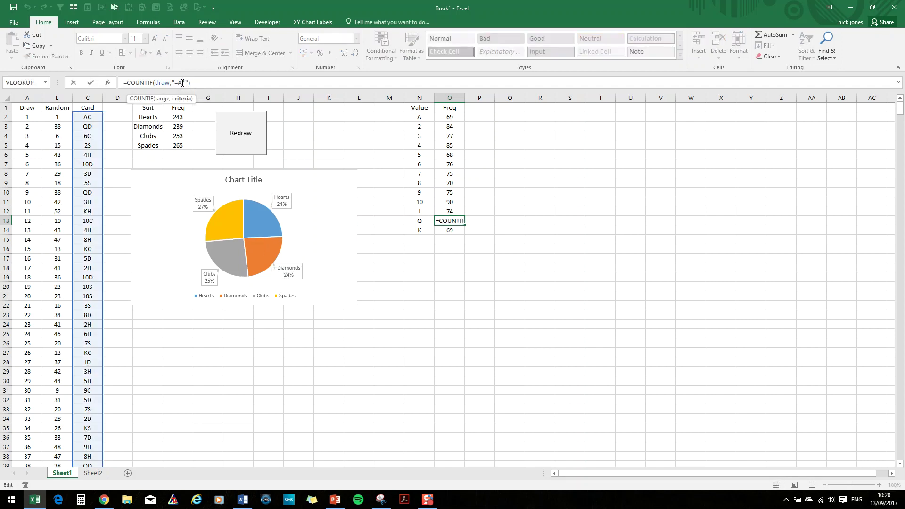
key(BackSpace)
text(Q)
key(Return)
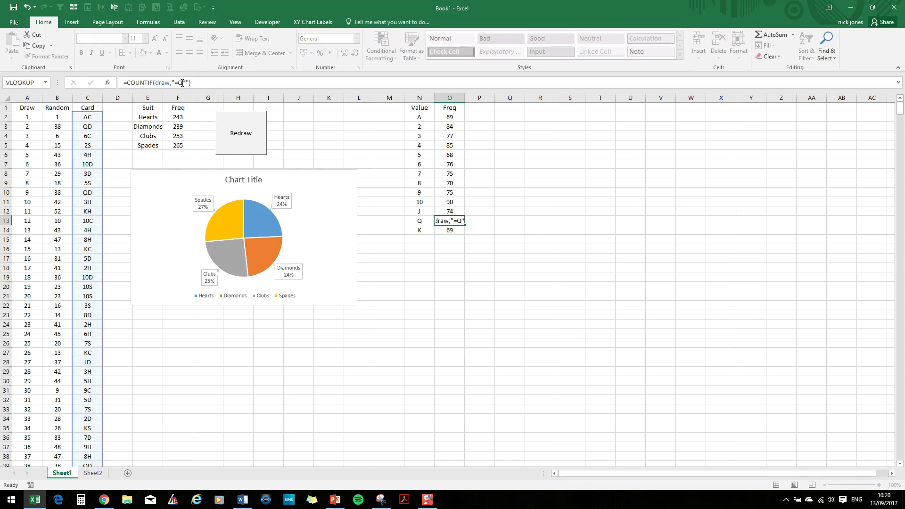
click(183, 83)
key(BackSpace)
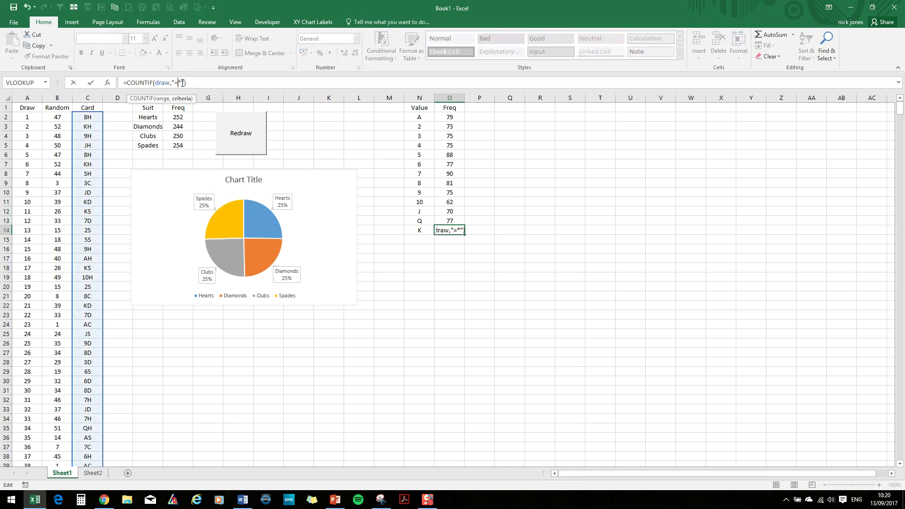
text(K)
key(Return)
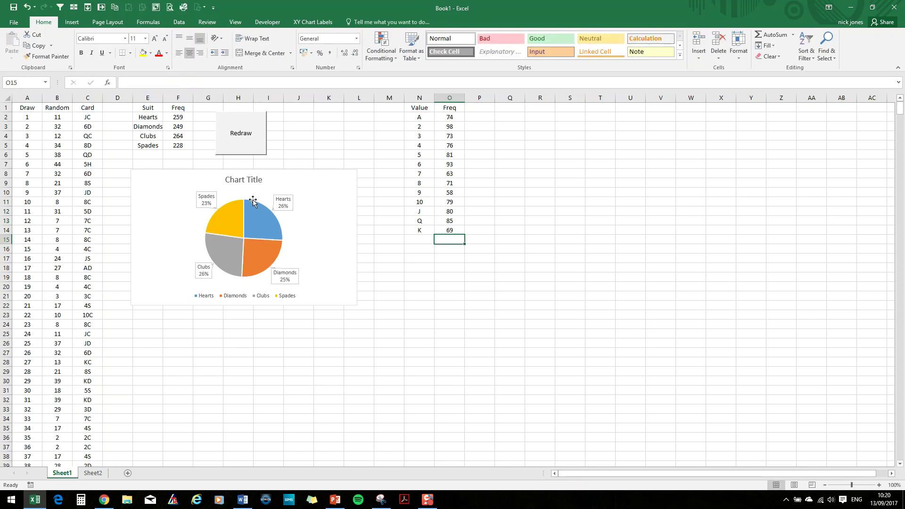
click(487, 274)
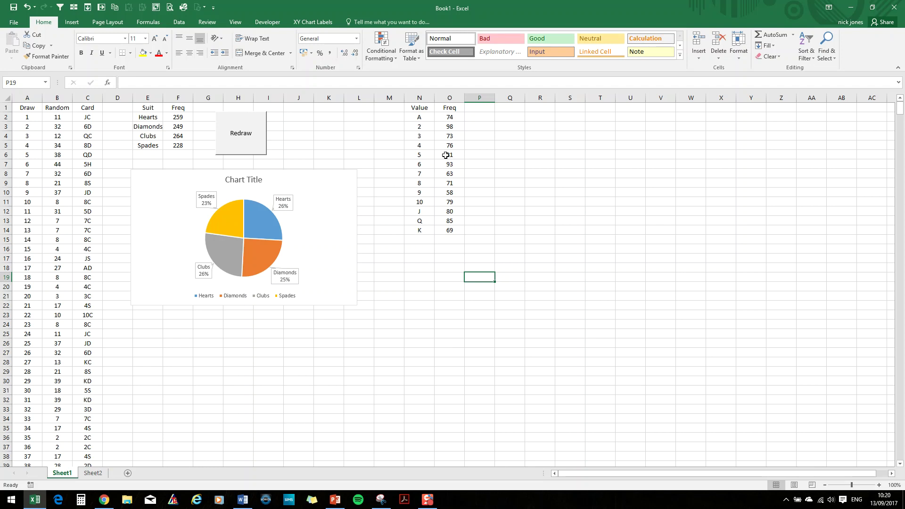
Insert a clustered column chart of the Freq column O1:O14
drag(419, 107, 471, 202)
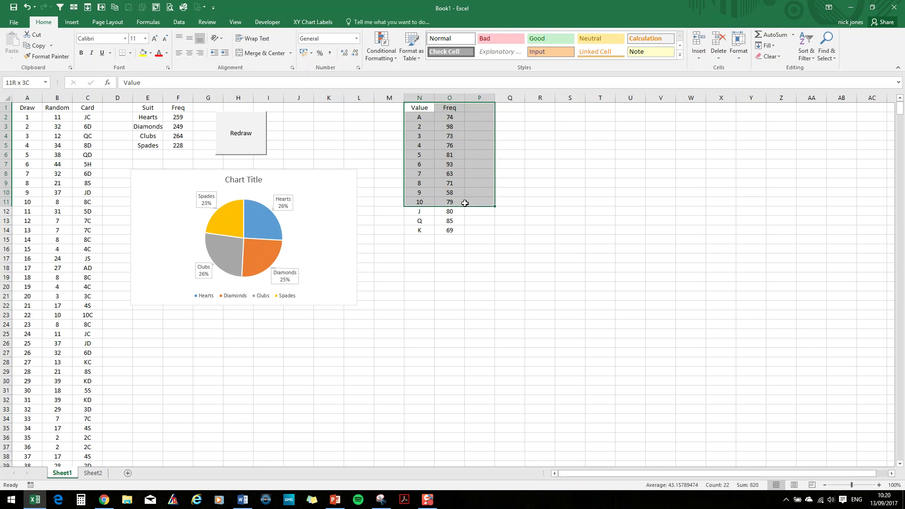
click(439, 269)
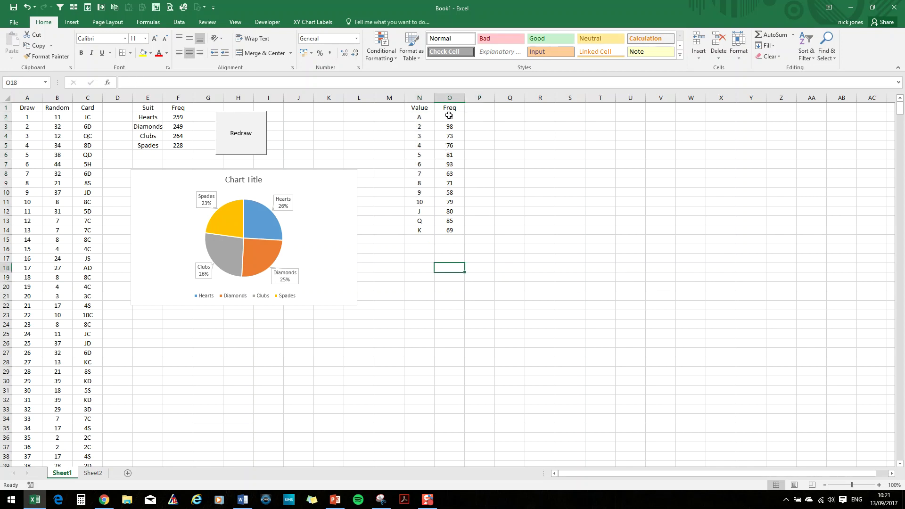
drag(449, 108, 446, 227)
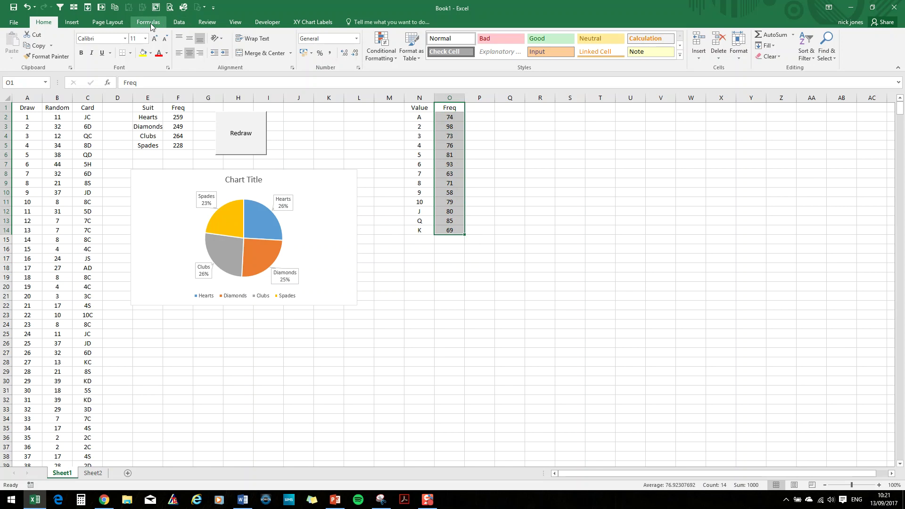
click(75, 23)
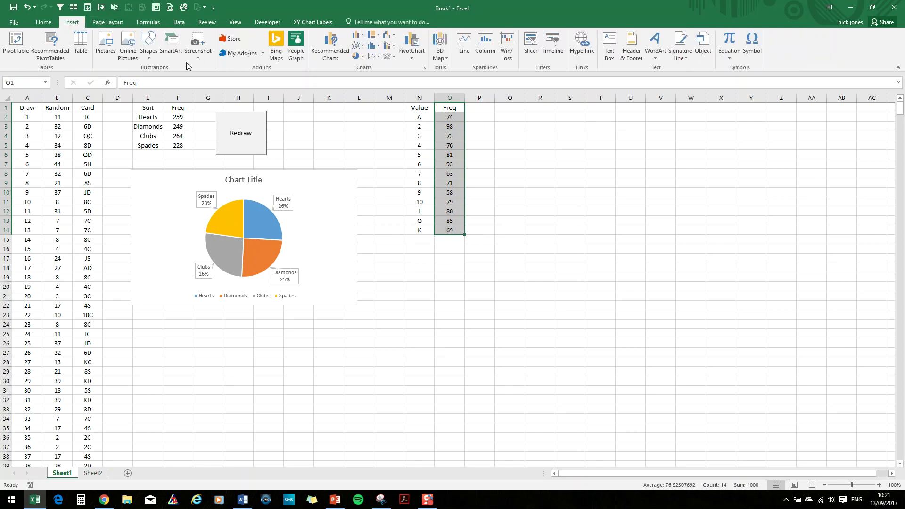
click(358, 34)
click(360, 66)
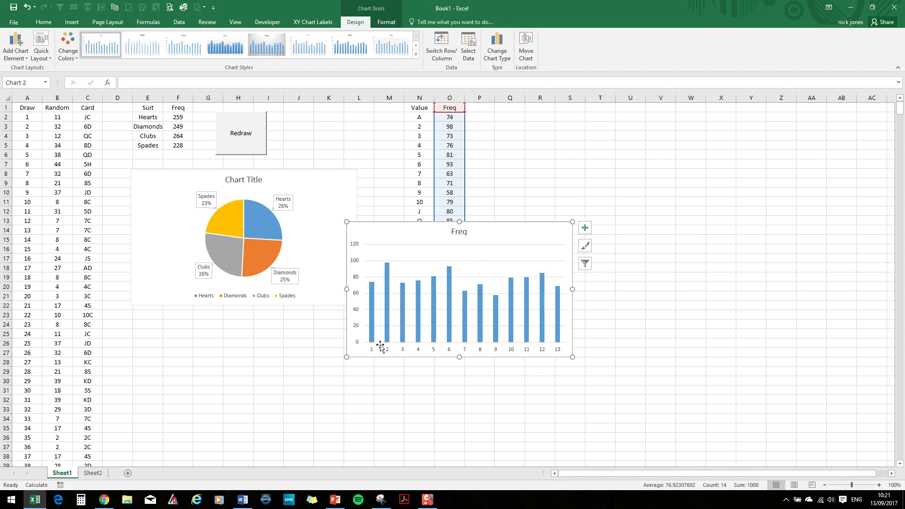
Use the N2:N15 card values (A–K) as the Freq chart's category labels and move the chart beside the value table
right_click(544, 351)
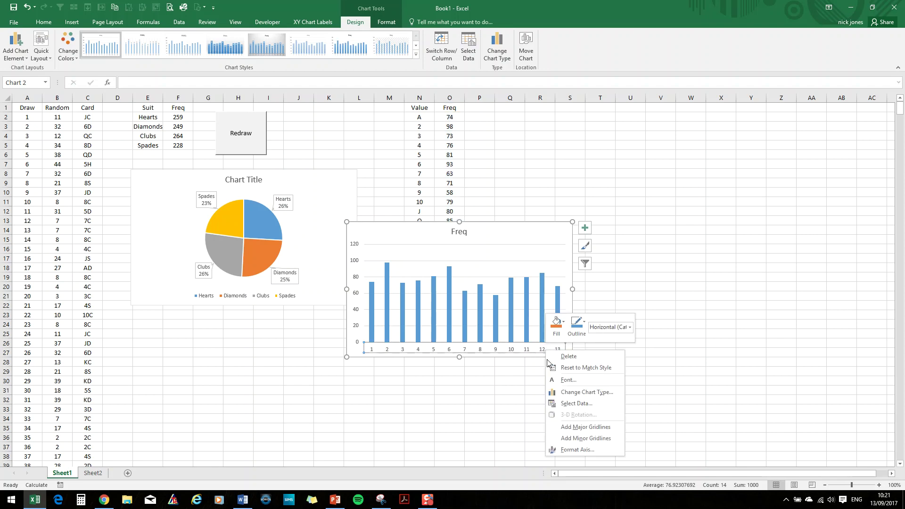
click(563, 404)
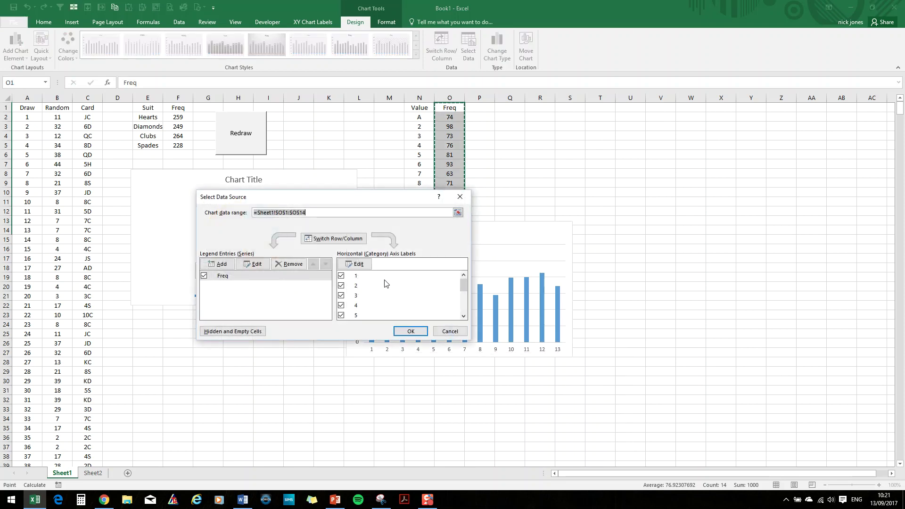
click(360, 266)
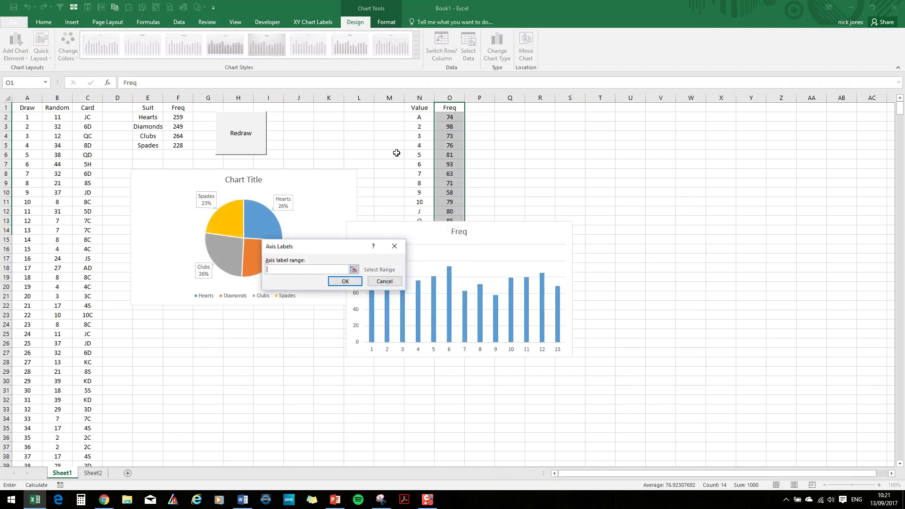
drag(414, 114, 416, 234)
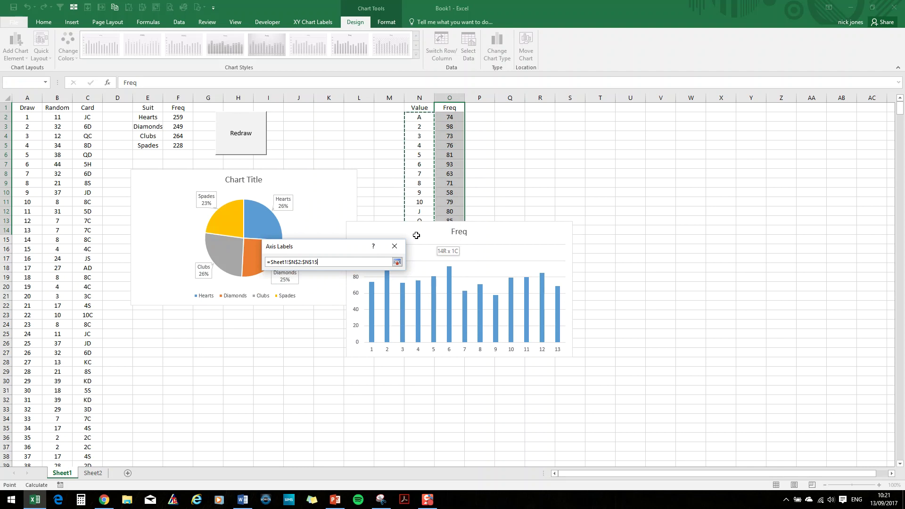
drag(416, 234, 416, 238)
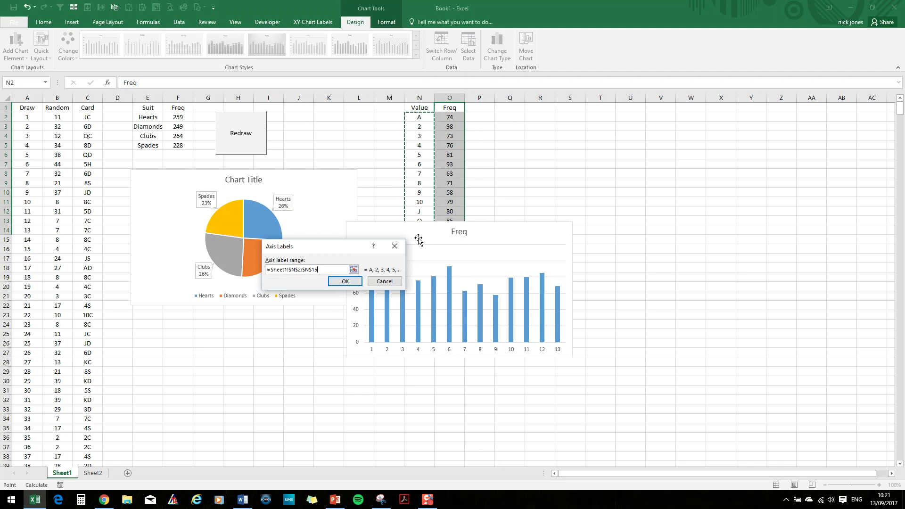
click(346, 281)
click(410, 331)
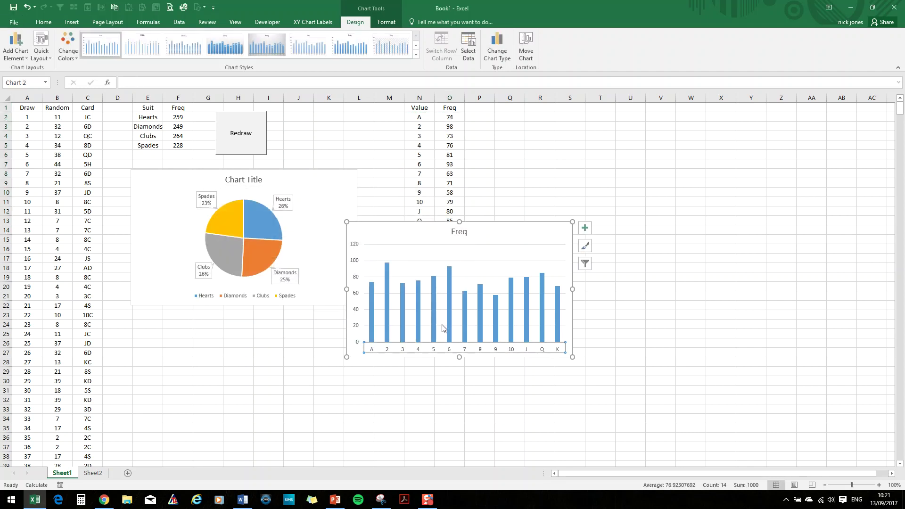
drag(503, 228, 628, 170)
click(627, 344)
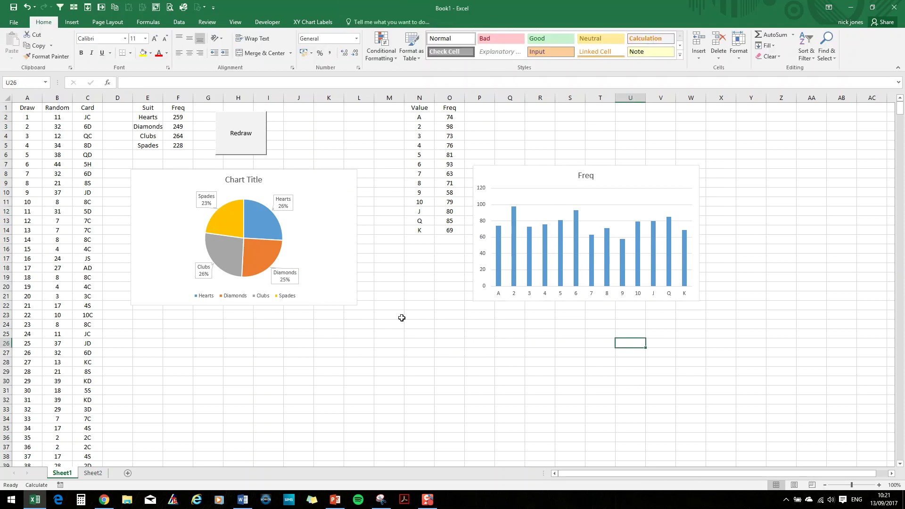
Run the Redraw macro about sixteen times so the draws, frequencies and both charts refresh
click(247, 136)
click(247, 137)
click(247, 136)
click(248, 136)
click(247, 136)
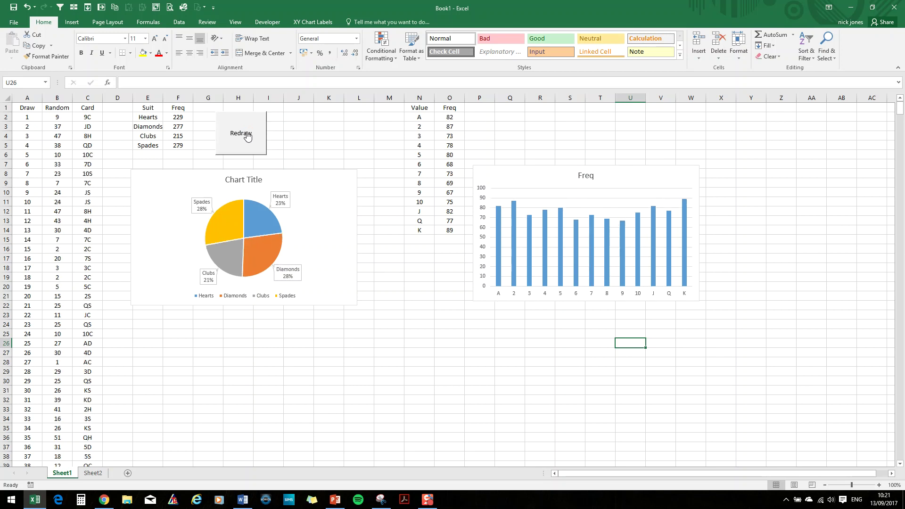
click(247, 136)
click(247, 136)
click(247, 136)
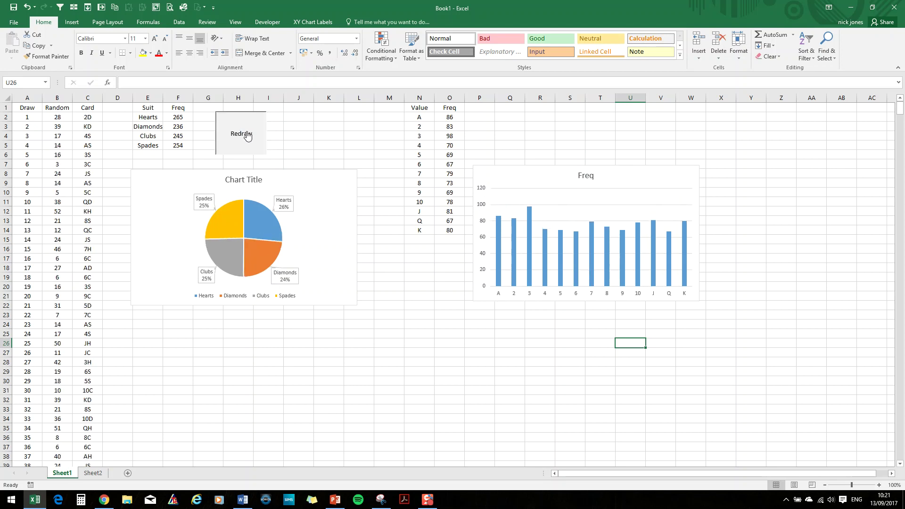
click(247, 136)
click(247, 136)
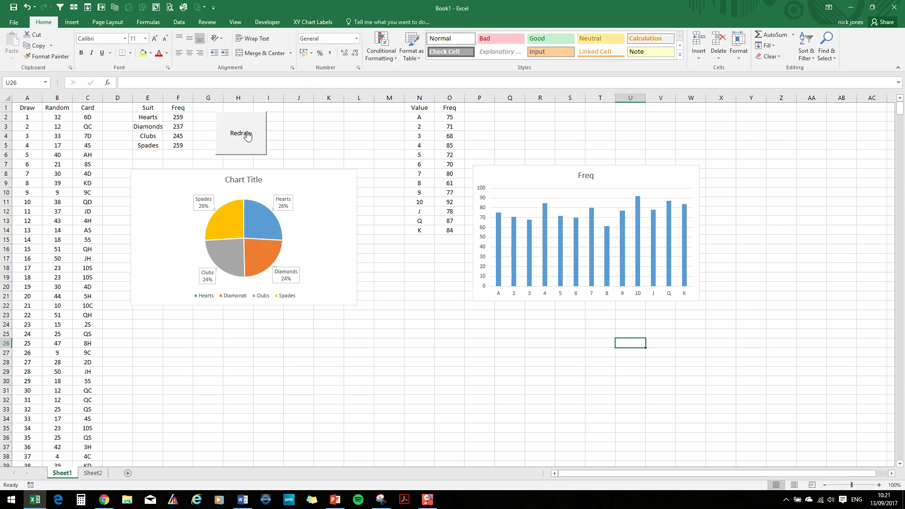
click(248, 136)
click(247, 135)
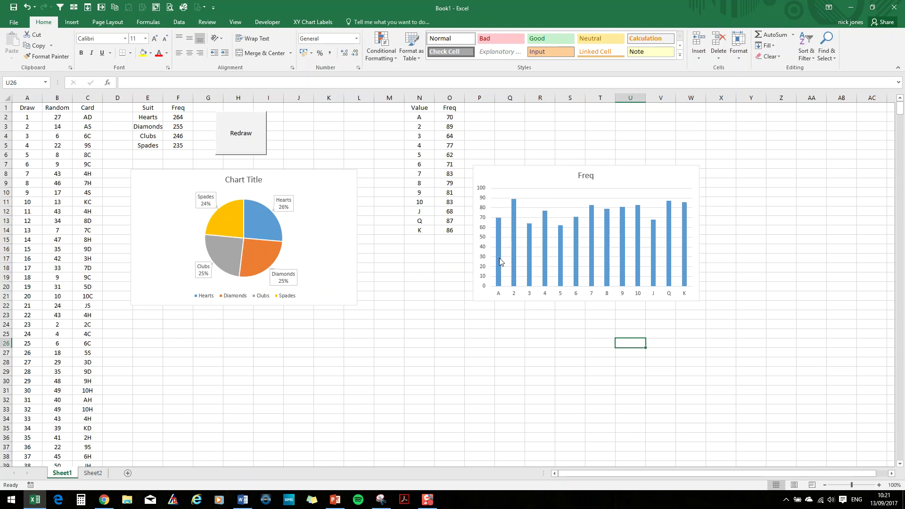
click(254, 145)
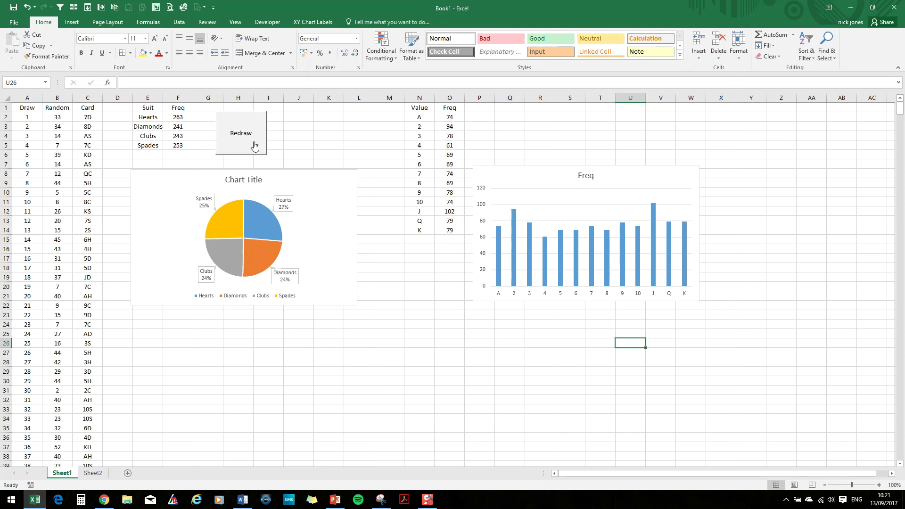
click(255, 145)
click(245, 145)
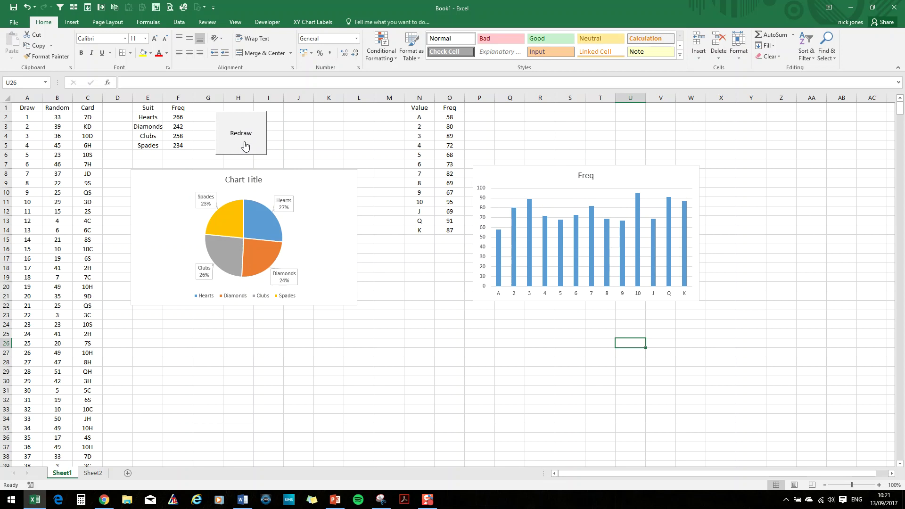
click(245, 145)
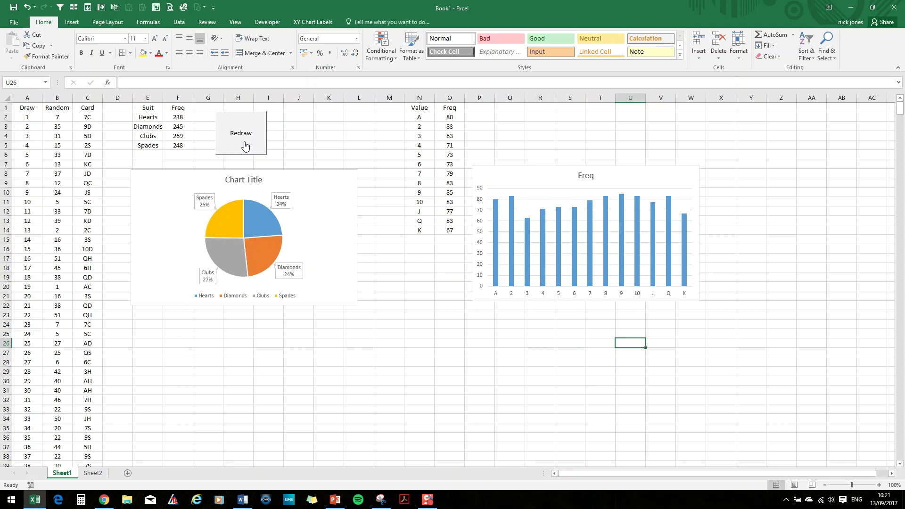
click(480, 267)
Fix the Freq chart's vertical axis bounds at minimum 0 and maximum 1000
double_click(480, 267)
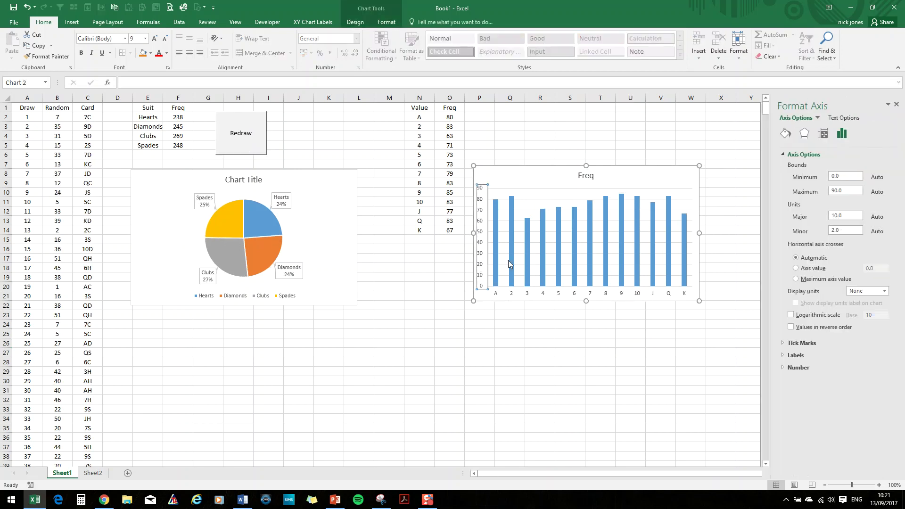
click(848, 188)
drag(843, 177, 829, 178)
text(0)
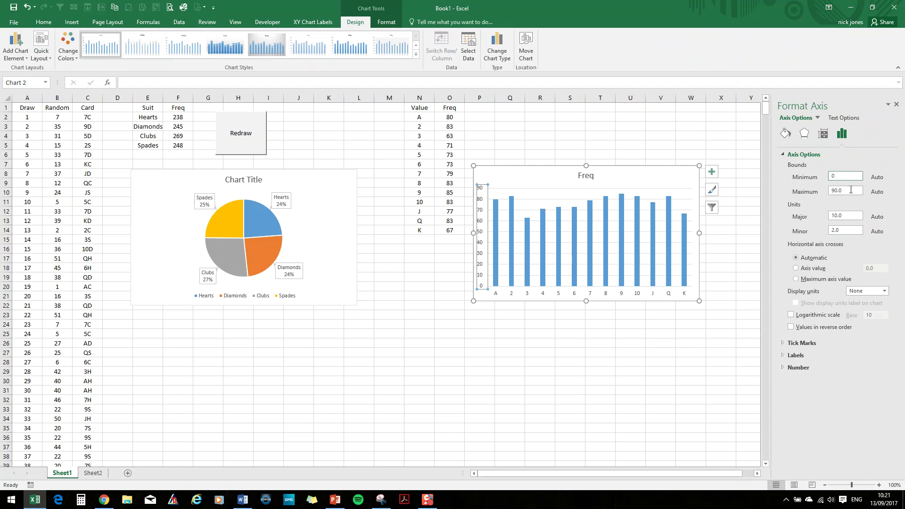
click(850, 190)
text(1)
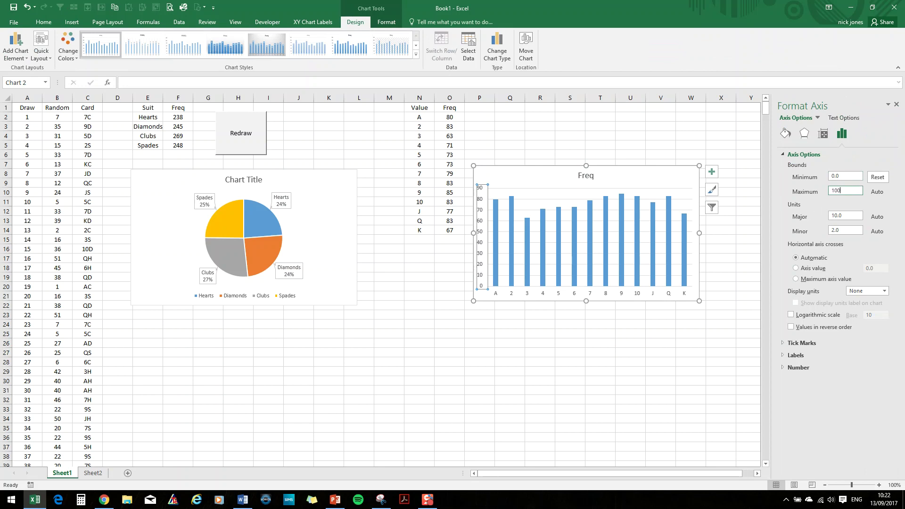
text(000)
key(Return)
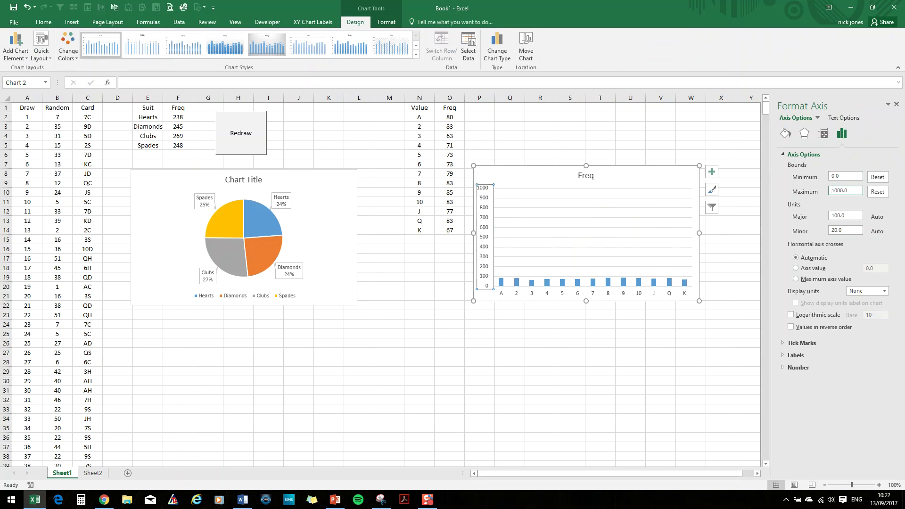
Redraw the cards repeatedly to test the fixed axis, then move the Freq chart below the value table
click(246, 144)
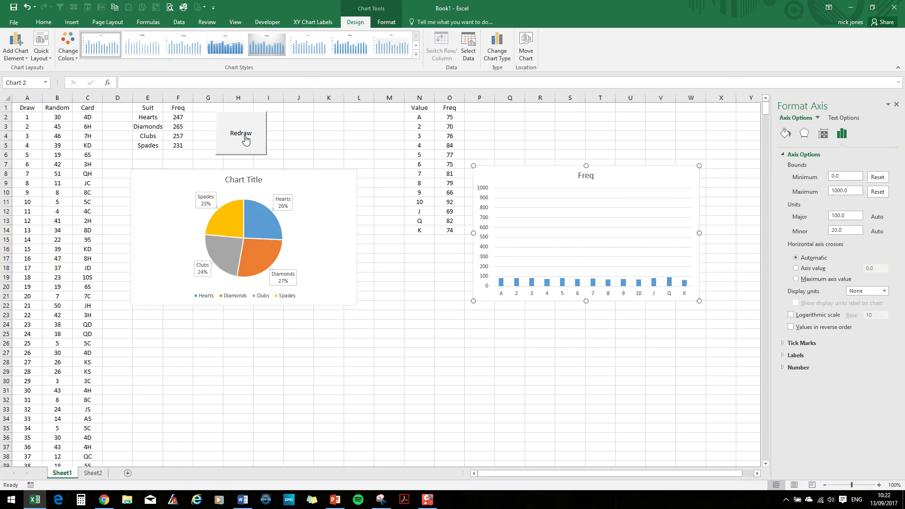
click(245, 136)
click(245, 136)
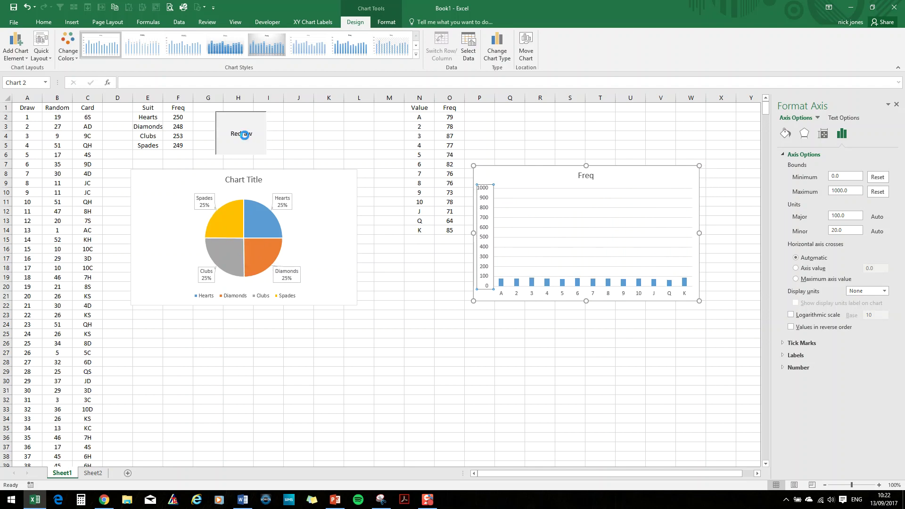
click(245, 137)
click(245, 138)
click(245, 139)
click(245, 139)
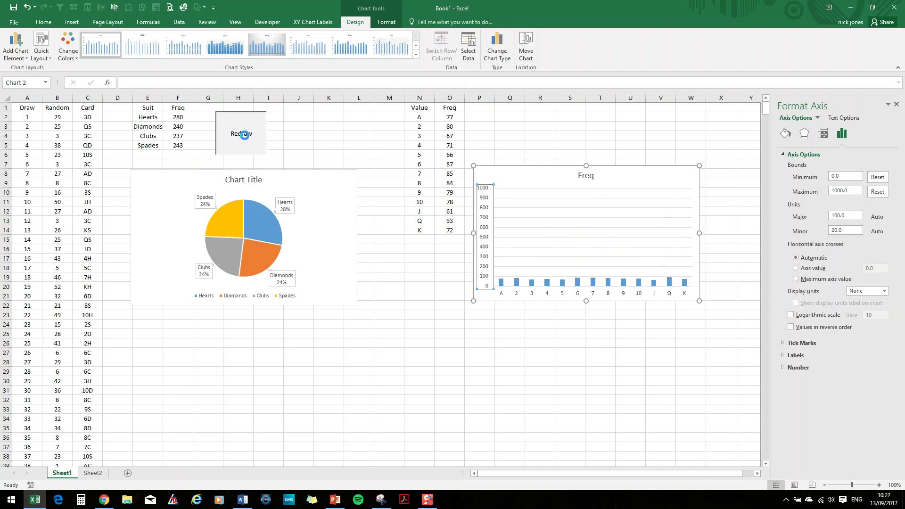
click(246, 139)
click(245, 139)
click(245, 140)
click(245, 139)
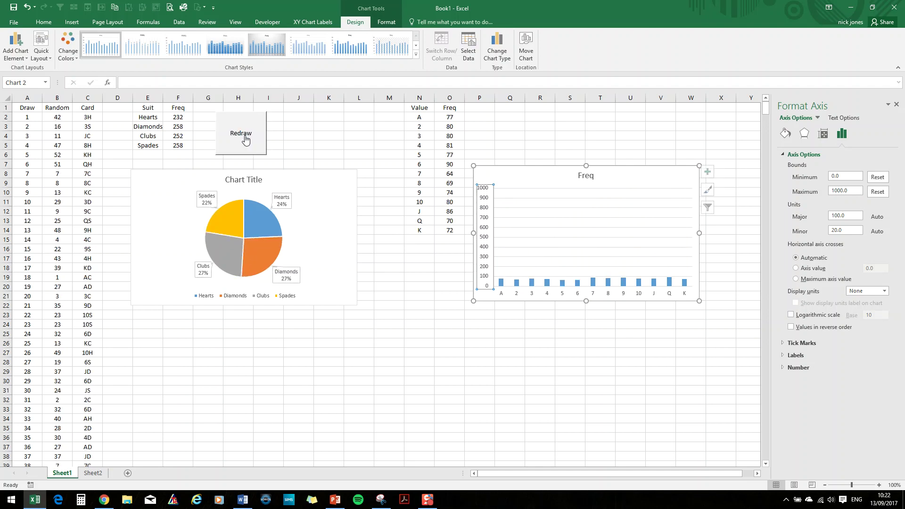
click(245, 139)
click(246, 140)
click(245, 139)
click(245, 140)
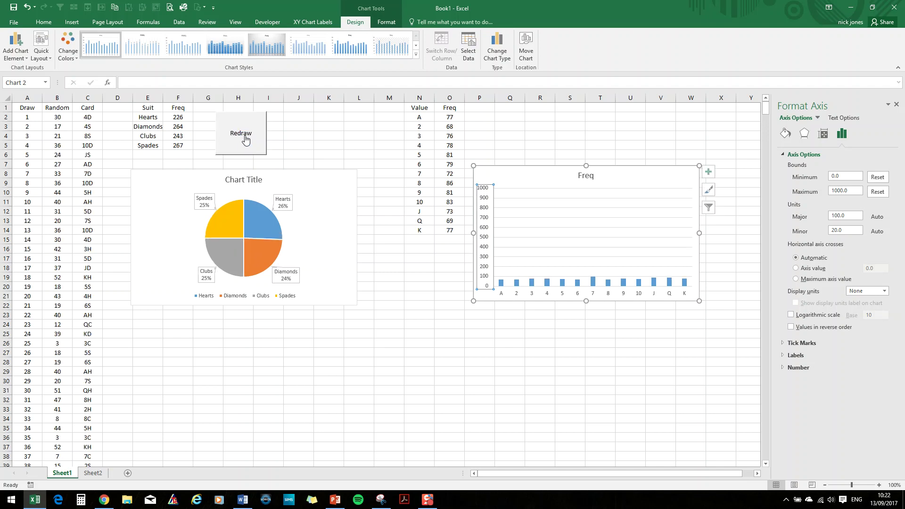
click(245, 140)
click(245, 140)
click(246, 140)
click(246, 140)
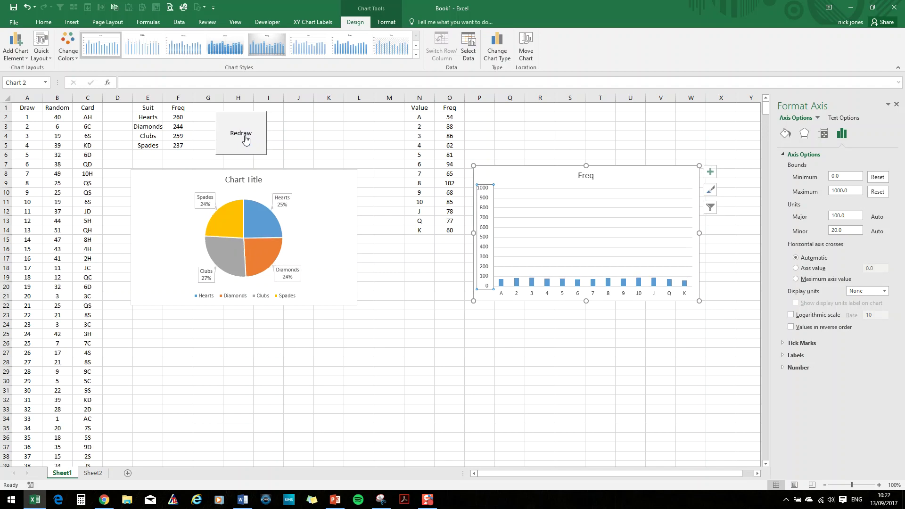
click(246, 140)
click(246, 139)
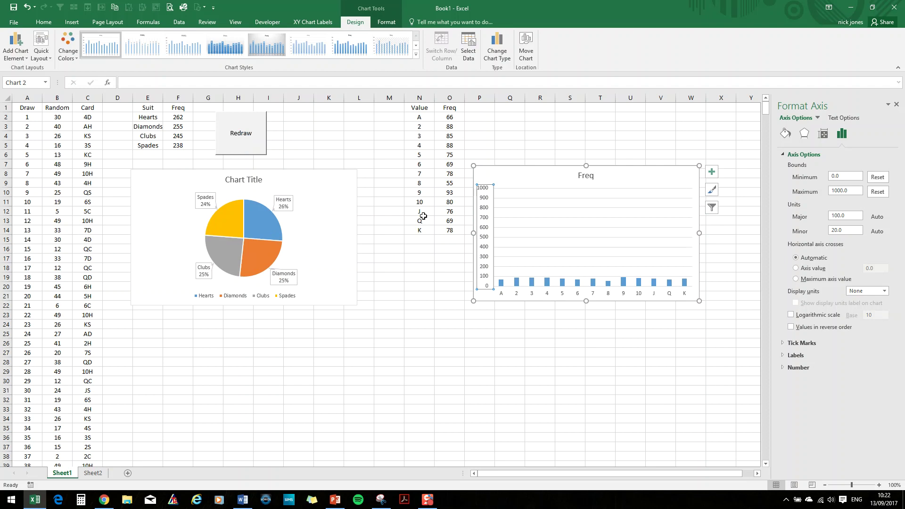
drag(556, 174, 432, 261)
click(327, 370)
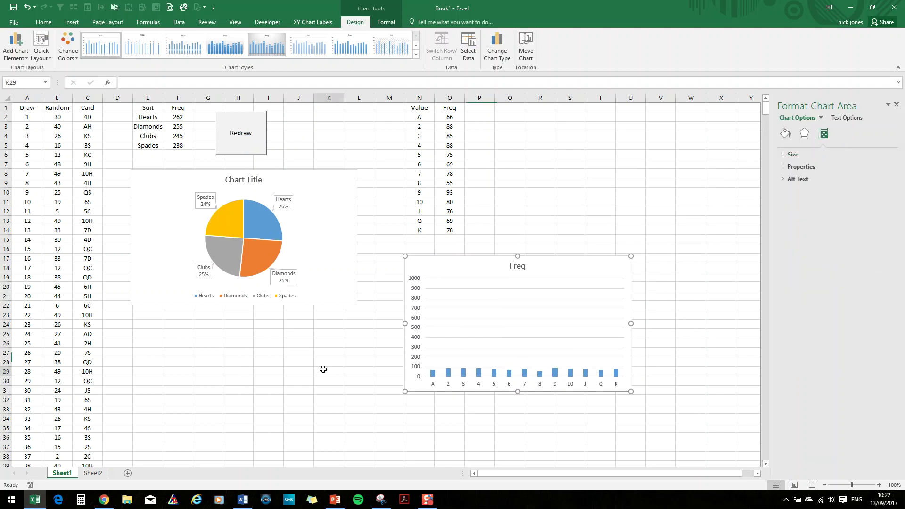